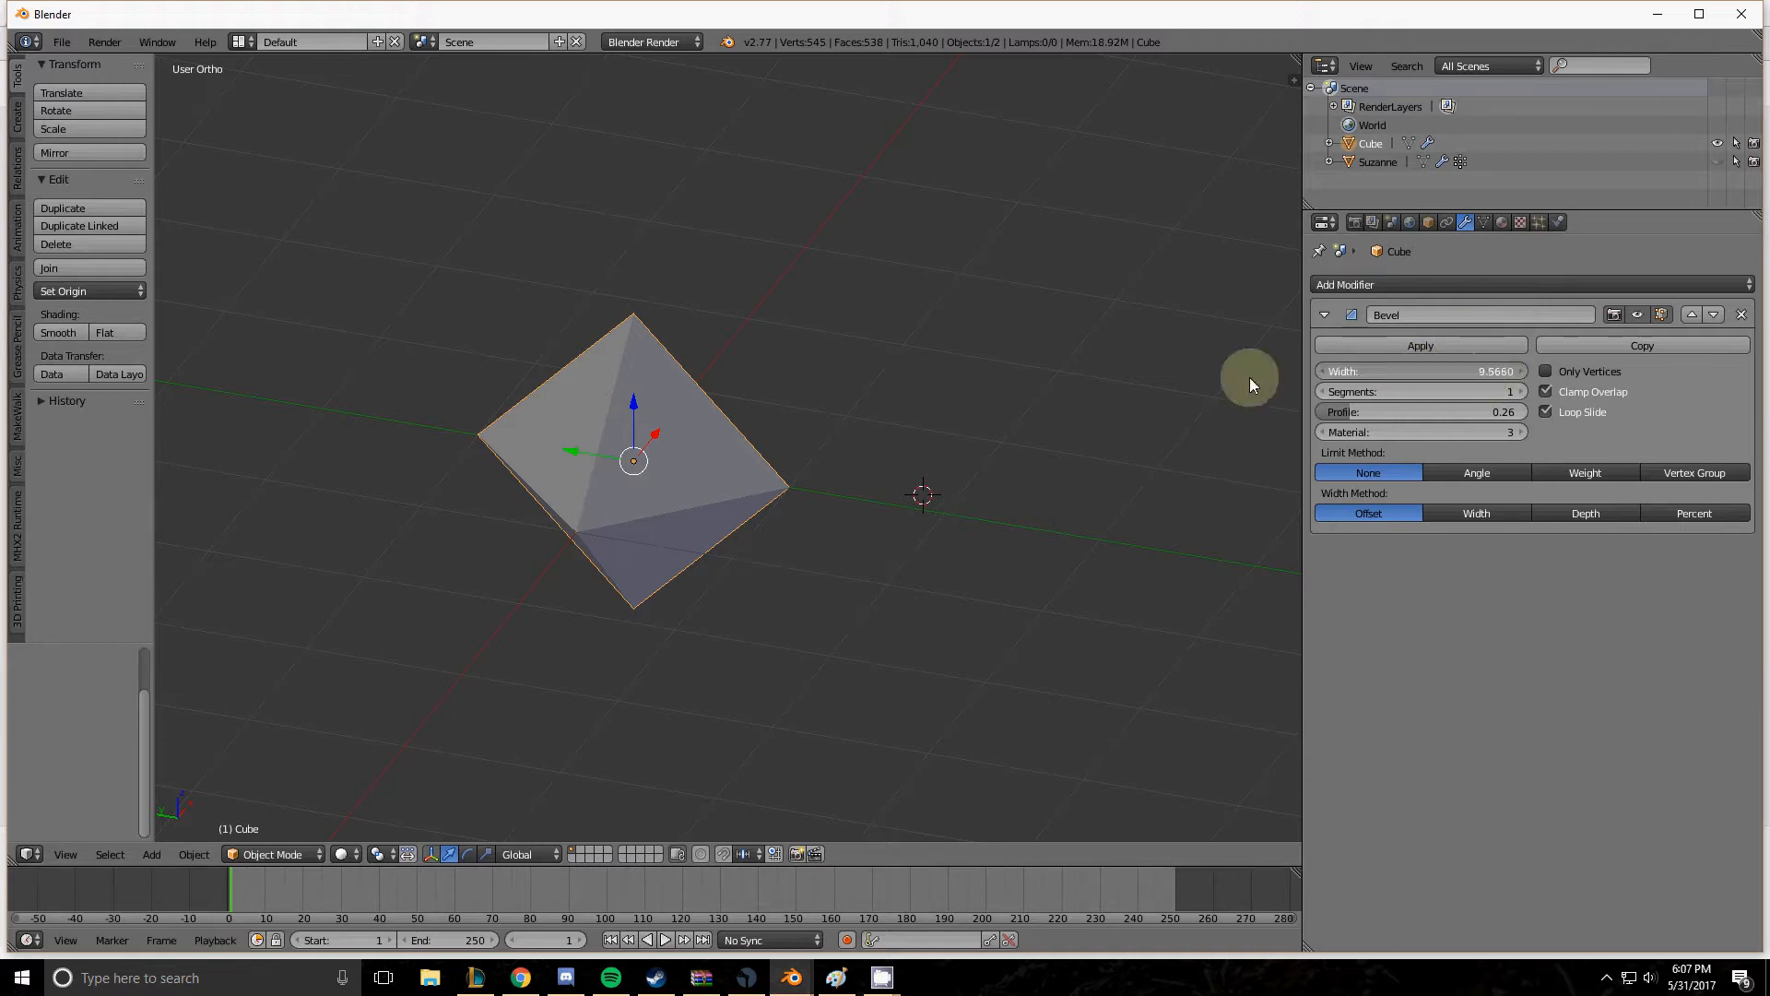
Set the cube's bevel width to 0 and toggle Clamp Overlap off and back on.
left_click_drag(5, 295, 1755, 451)
left_click(1555, 391)
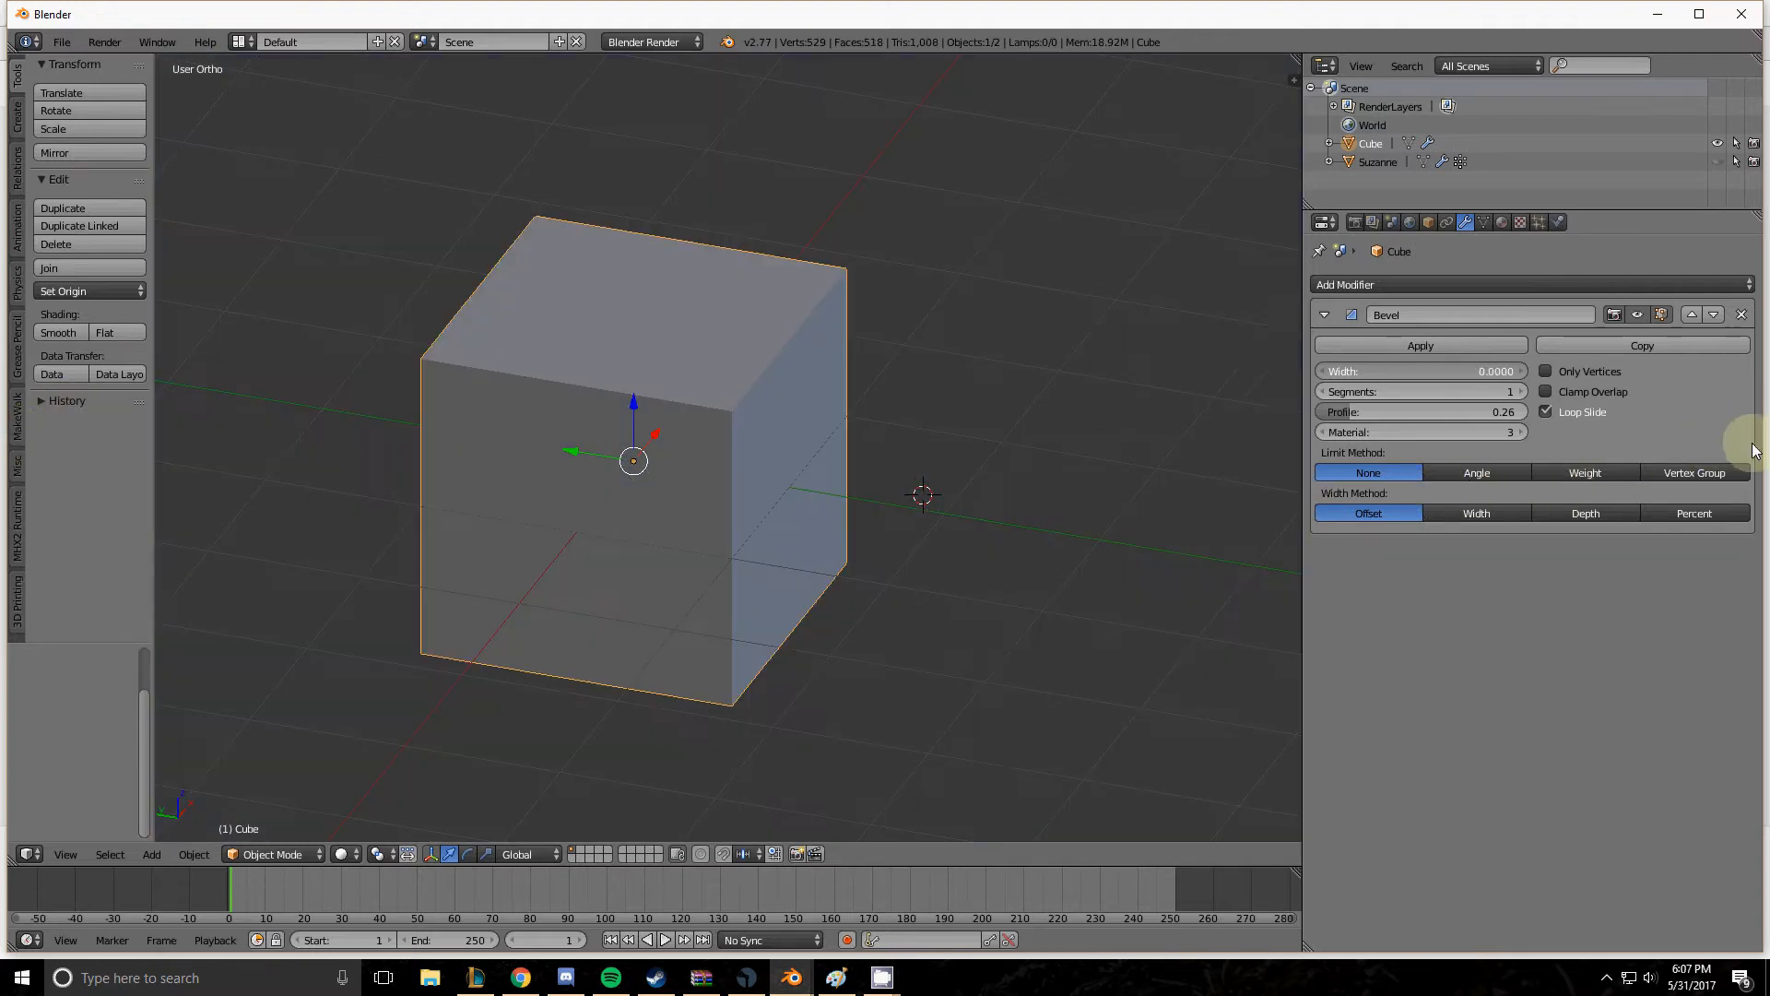
left_click(1545, 392)
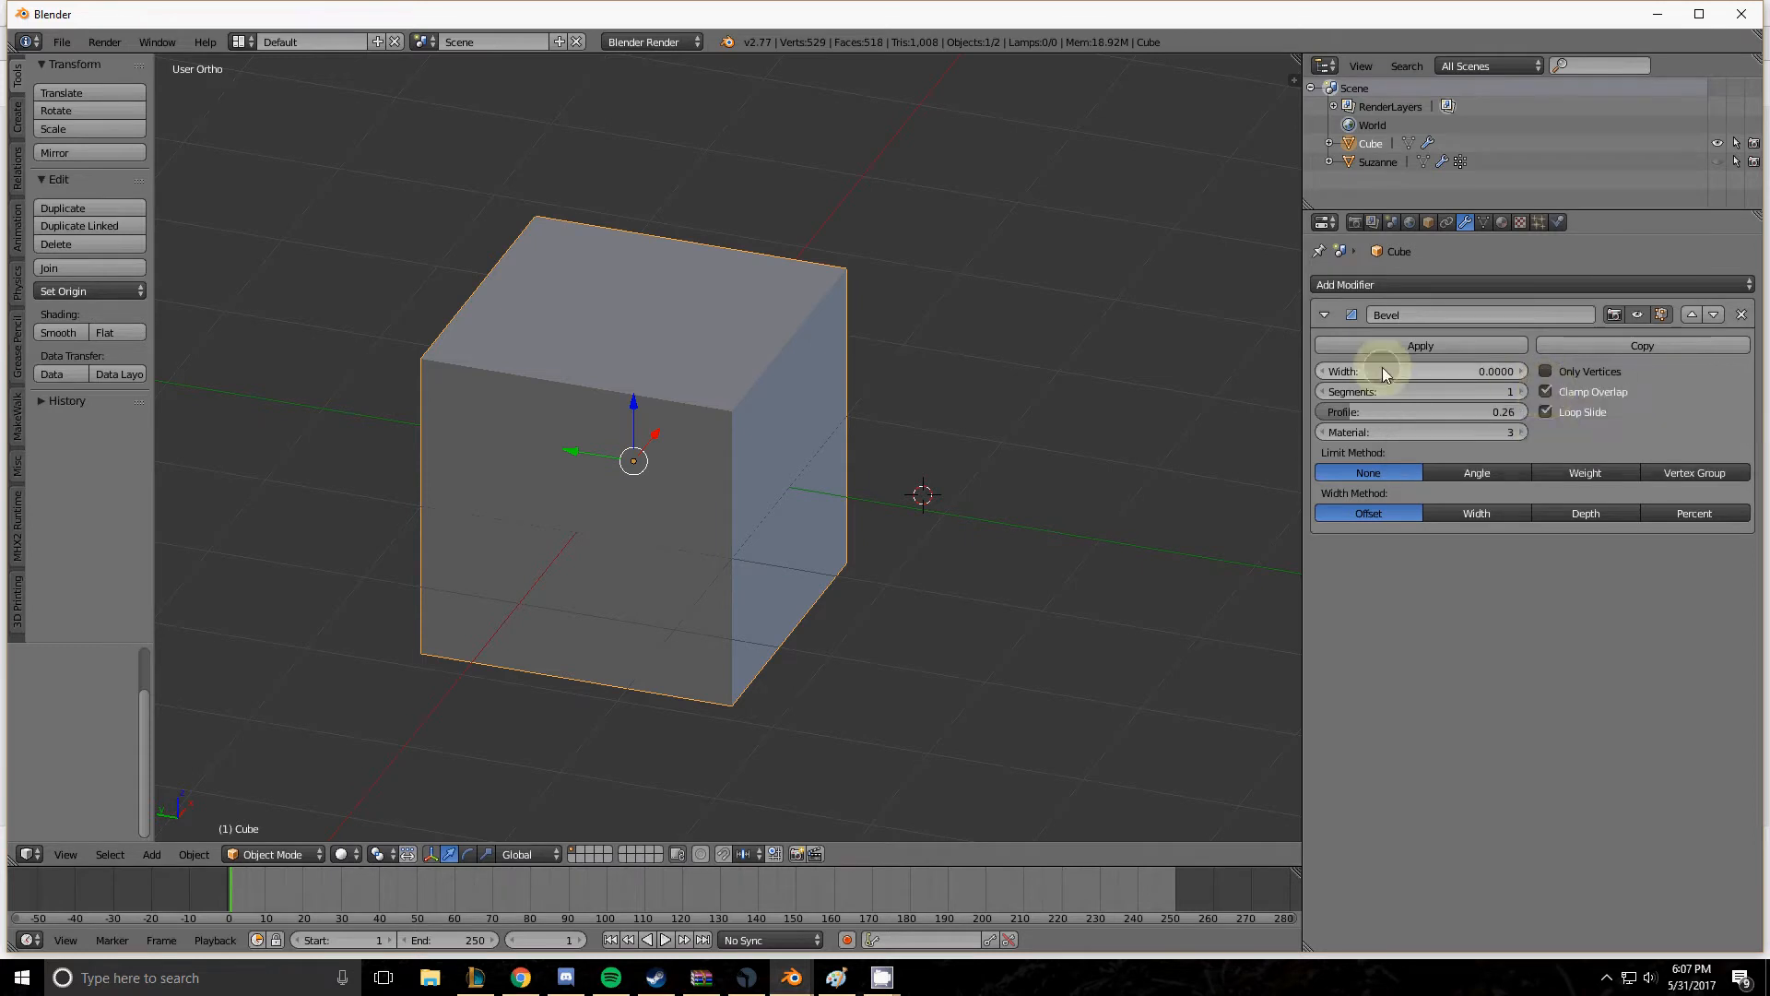
Set the cube's bevel width to 0.3870 with 28 segments and inspect the beveled corner up close.
left_click_drag(1369, 367, 1229, 384)
left_click_drag(1446, 370, 1679, 406)
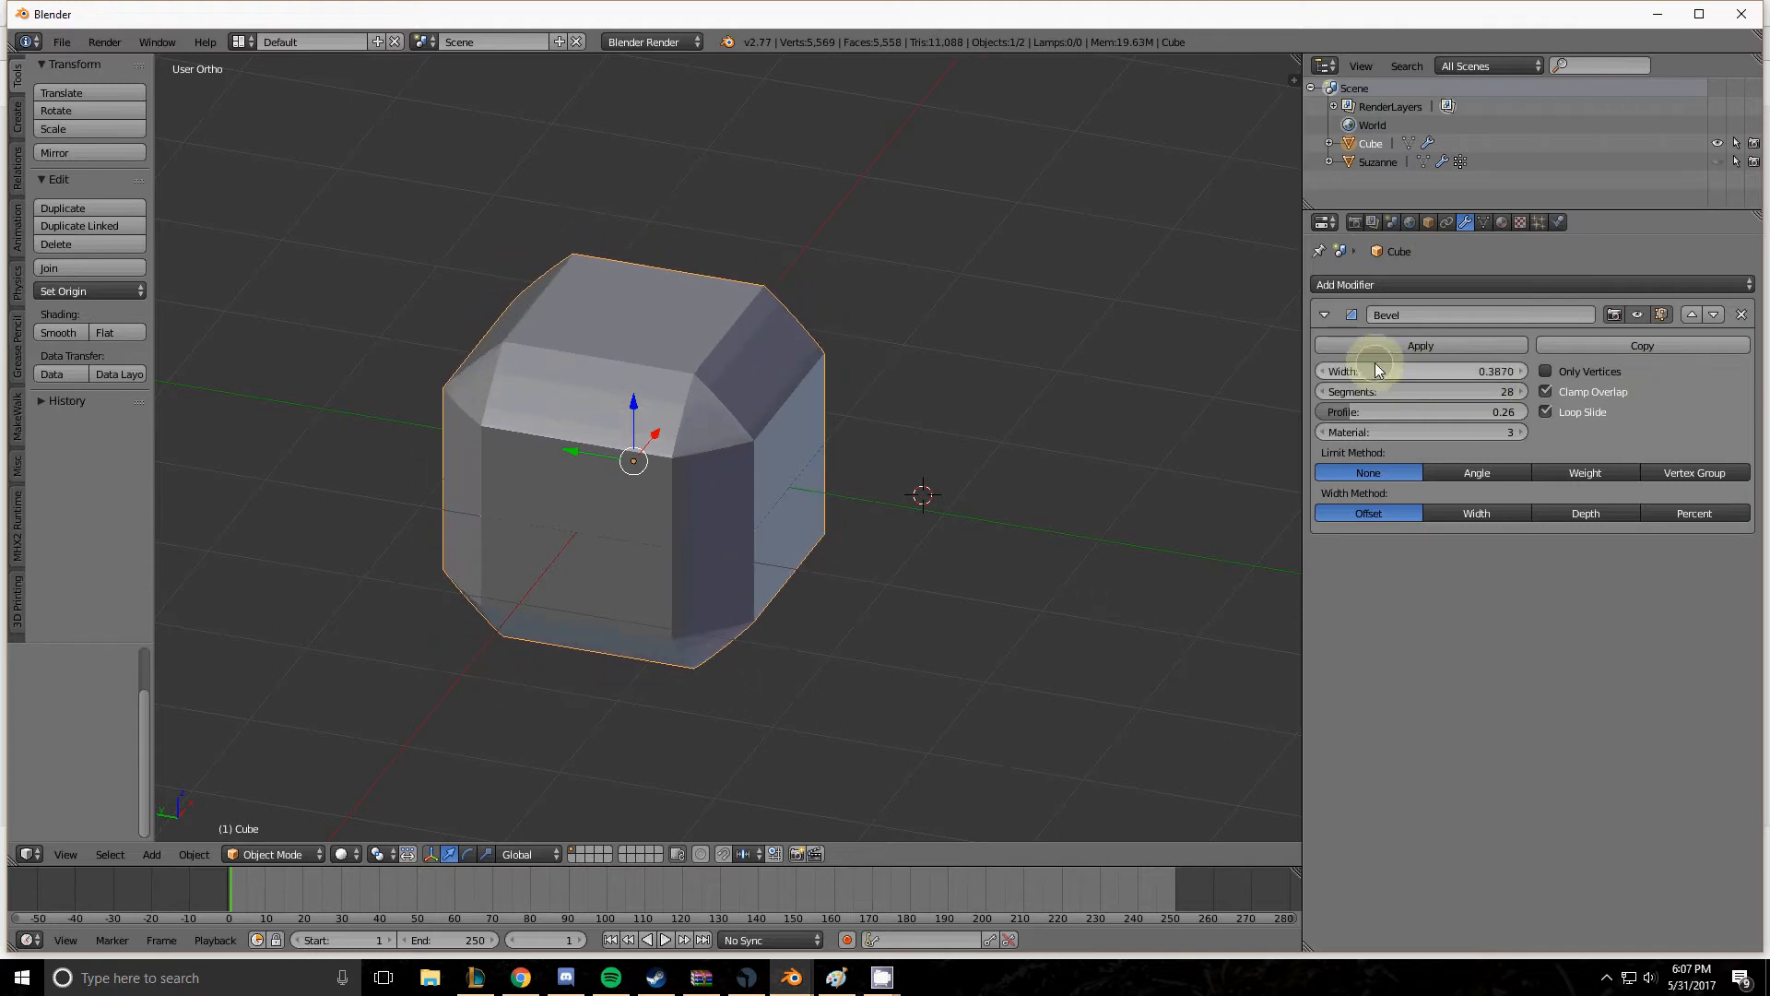
middle_click_drag(870, 407, 820, 411)
scroll(817, 406, "up", 5)
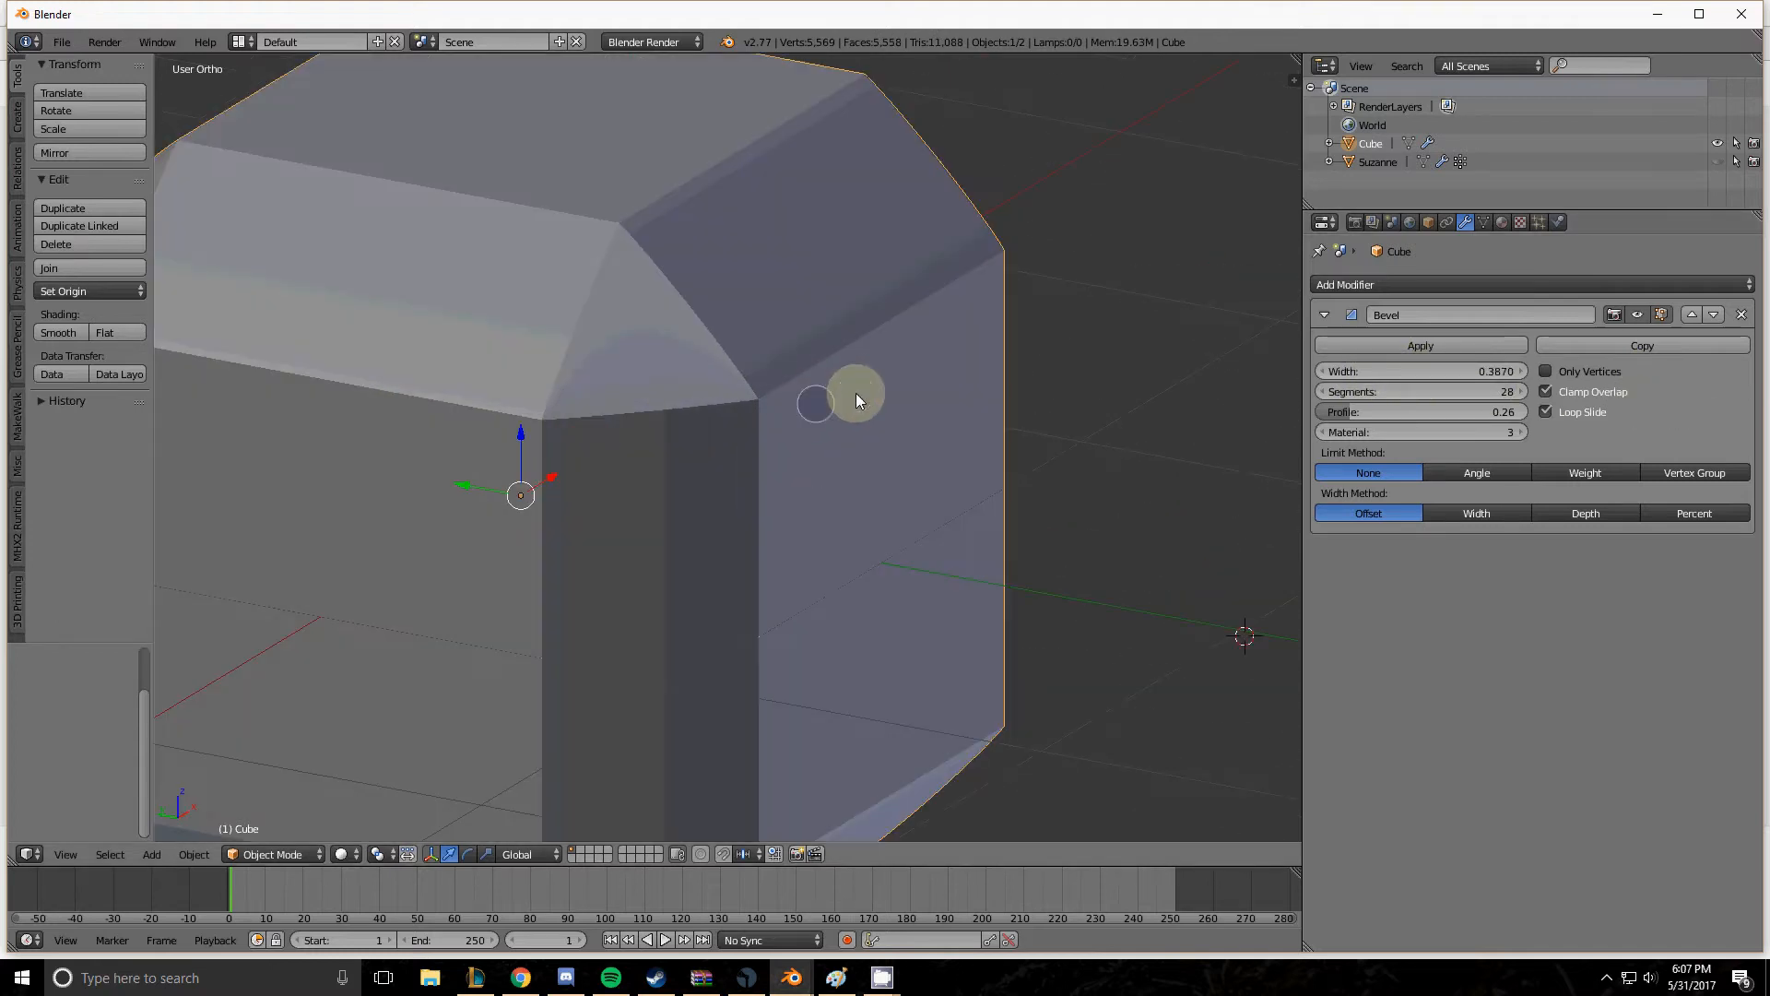
left_click(1426, 391)
key("Return")
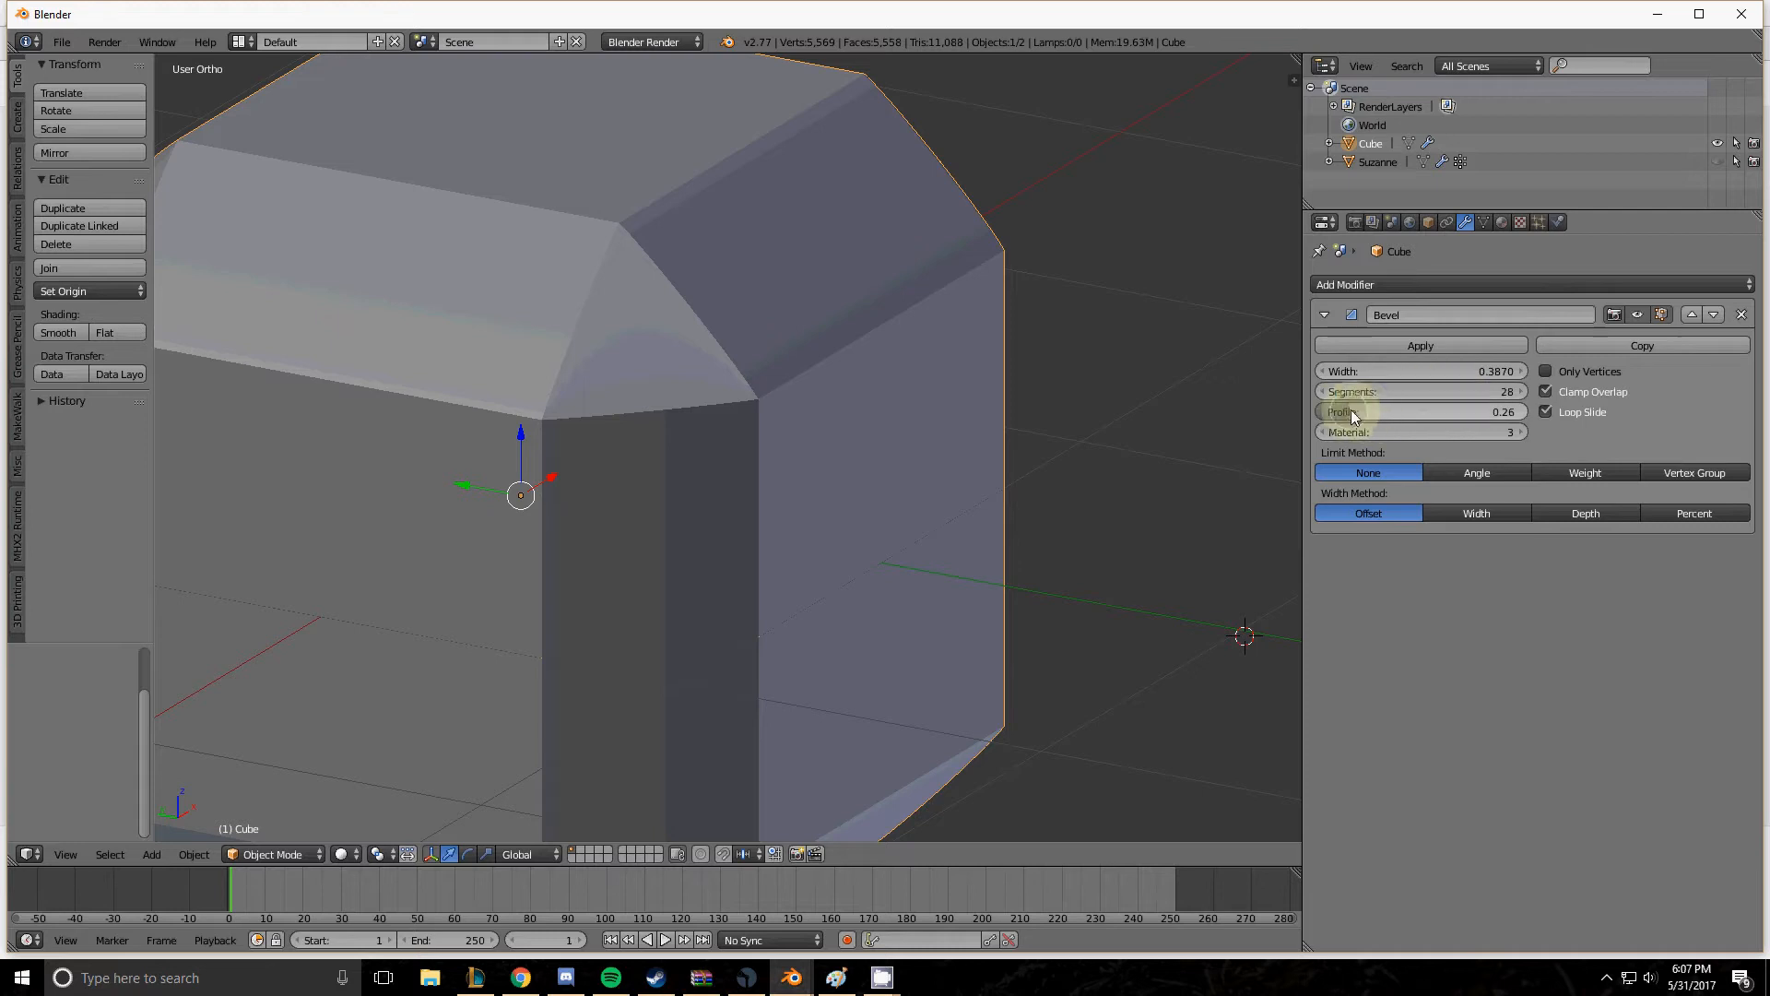
Set the bevel profile to 0.62 and reduce the segments to 1.
mouse_move(1352, 410)
left_mouse_down()
mouse_move(1464, 418)
mouse_move(1497, 408)
mouse_move(1463, 404)
mouse_move(1577, 396)
mouse_move(1579, 420)
mouse_move(1330, 426)
mouse_move(1484, 413)
left_mouse_up()
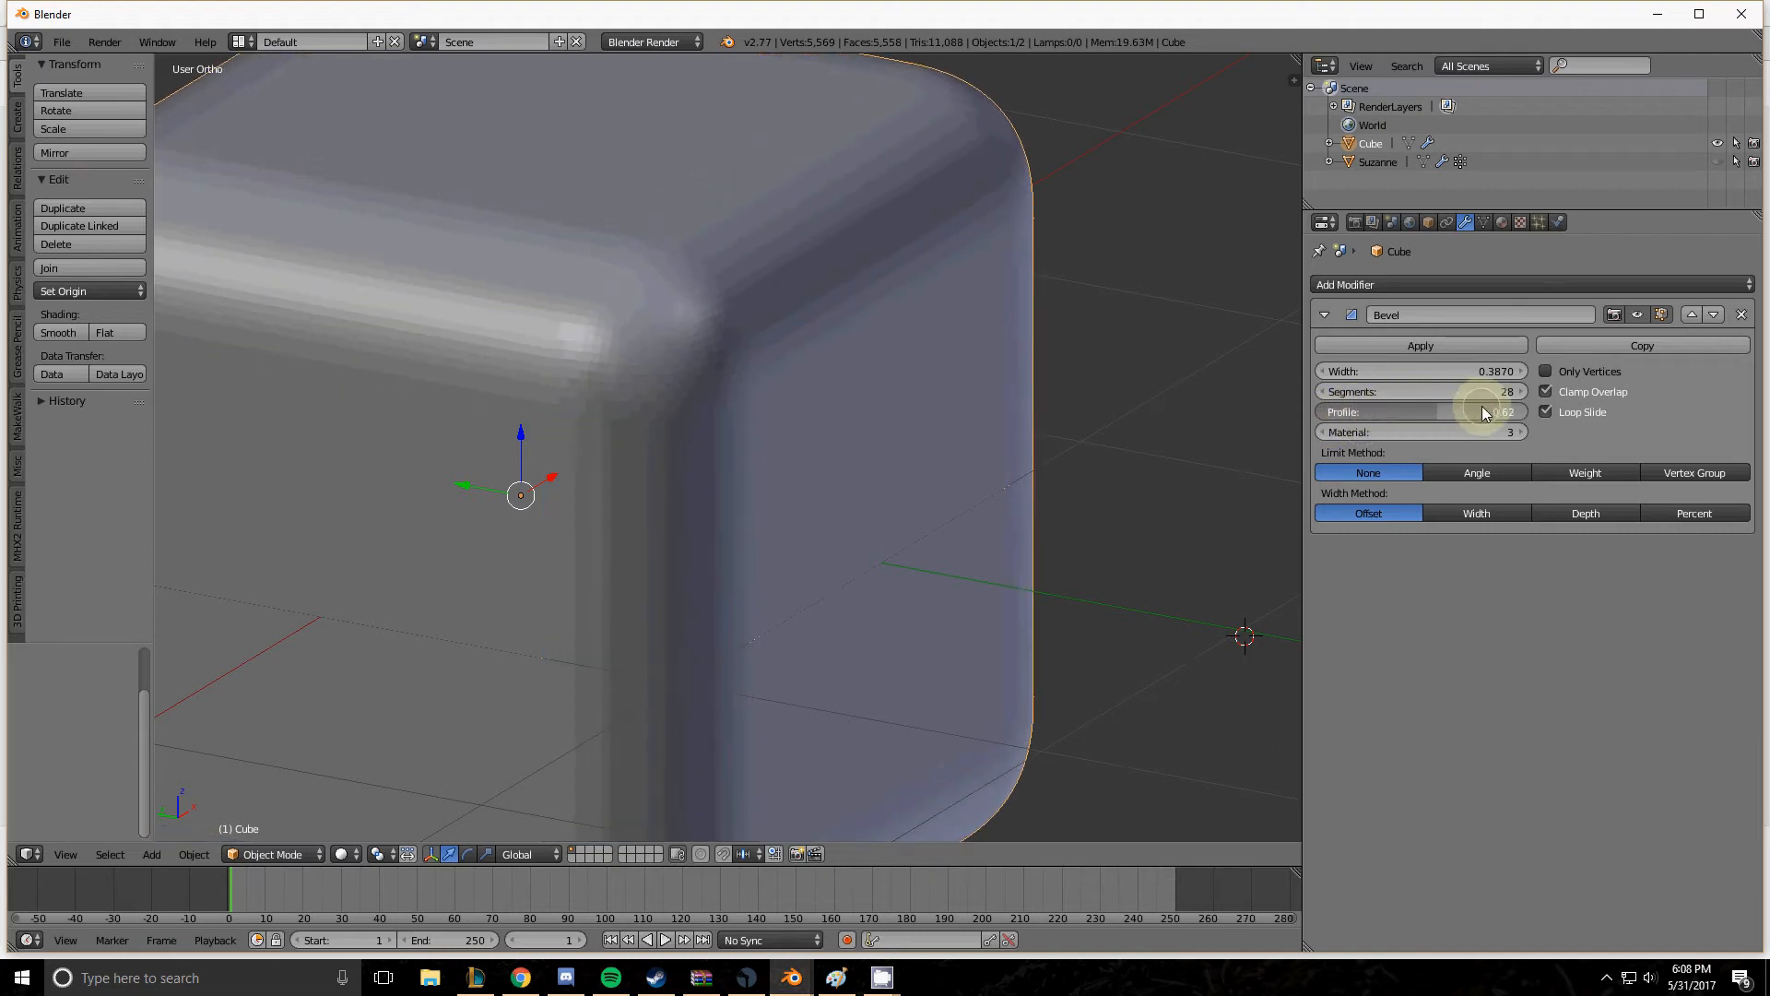
scroll(754, 387, "down", 1)
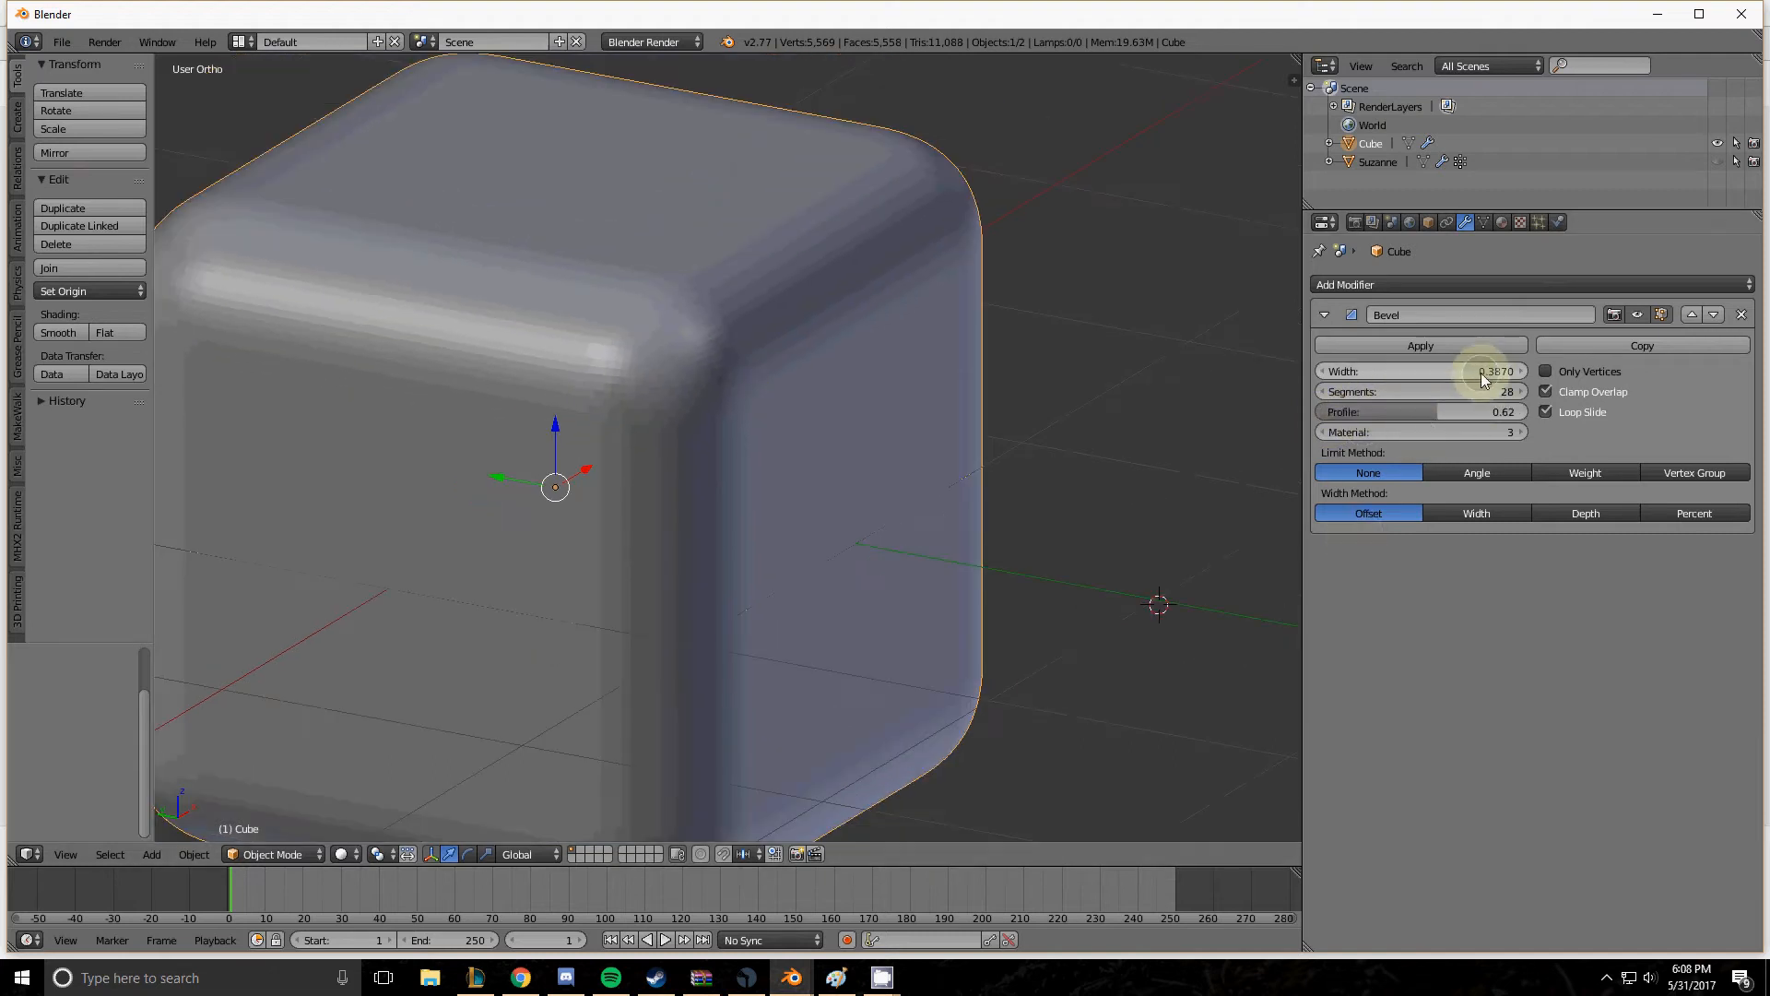
left_click_drag(1497, 391, 987, 376)
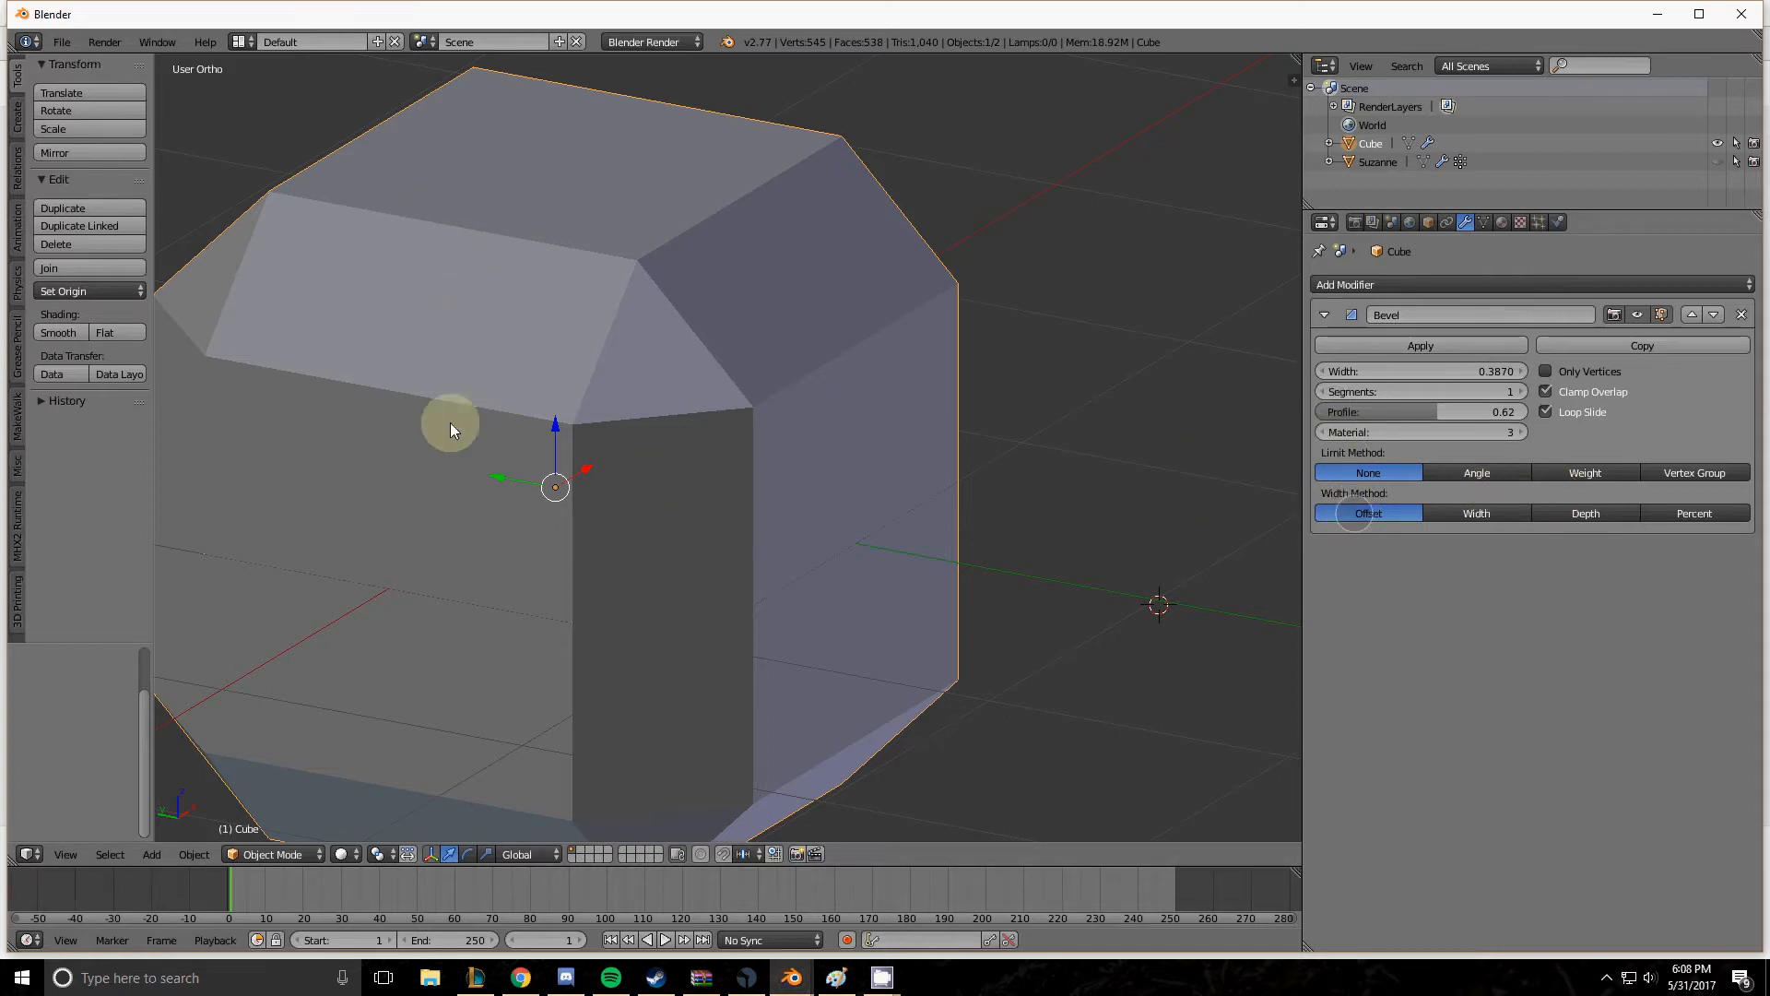
scroll(319, 248, "down", 2)
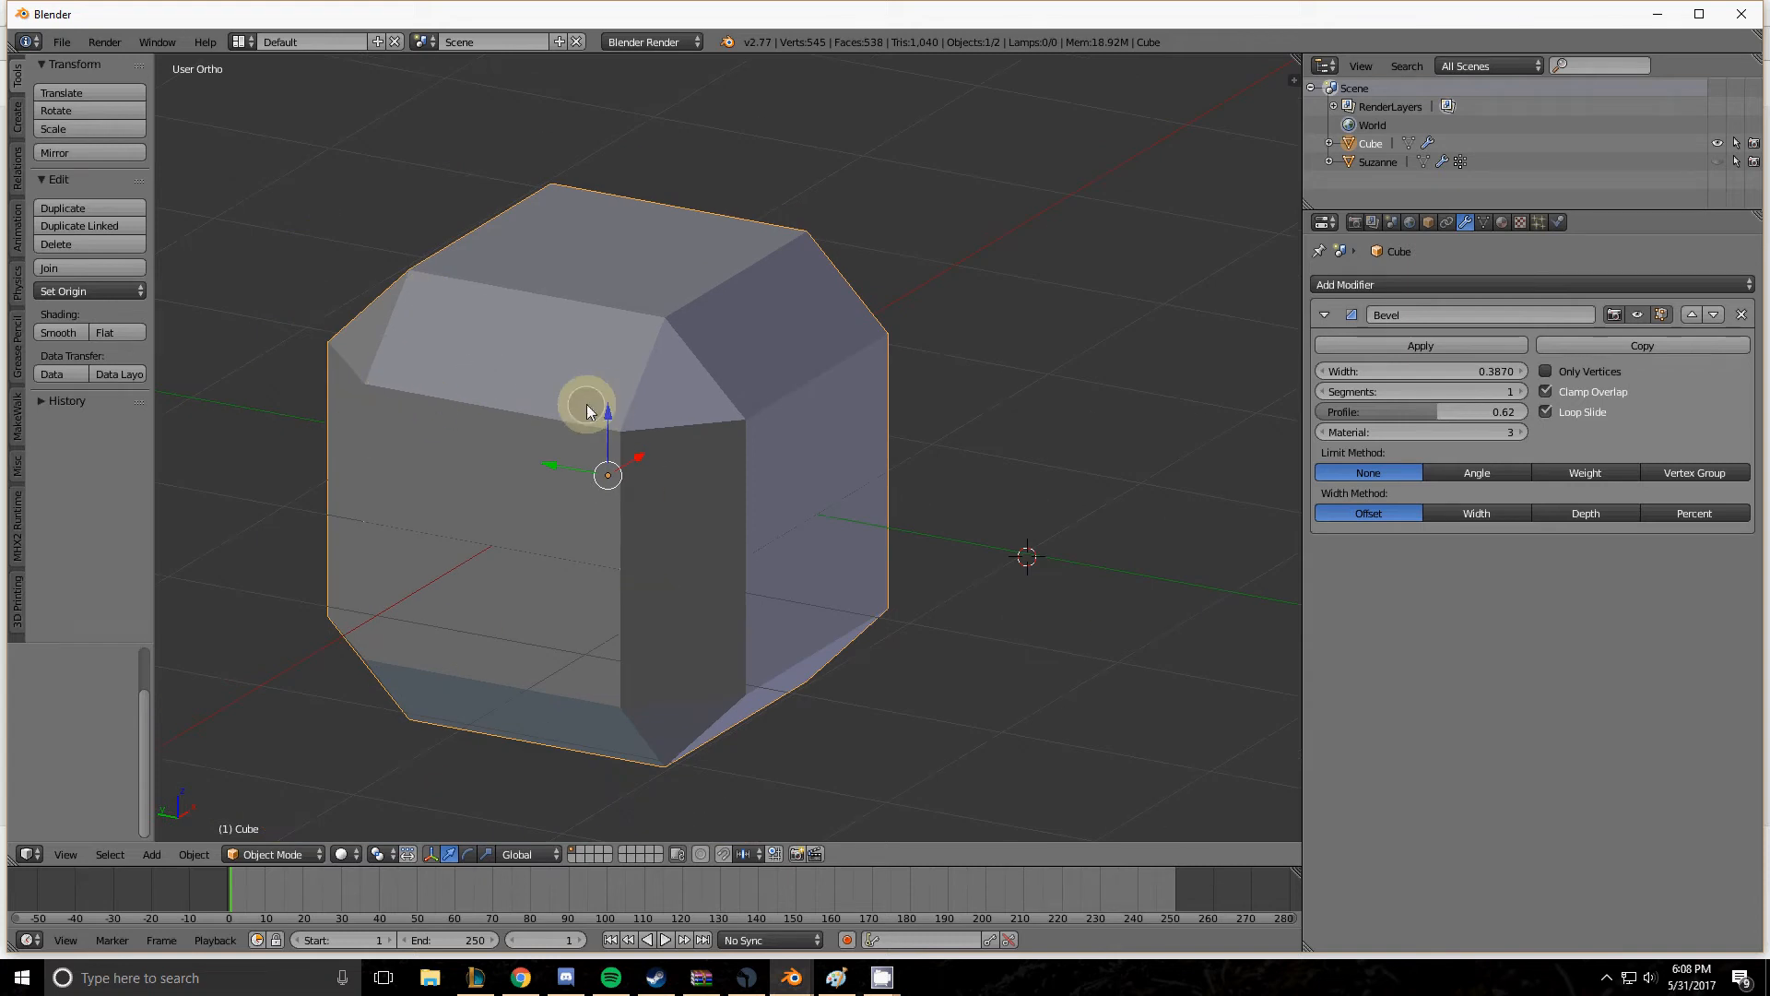
Compare the bevel with the original cube mesh, trying the Width and Depth width methods and a width of 0.2280.
key("Tab")
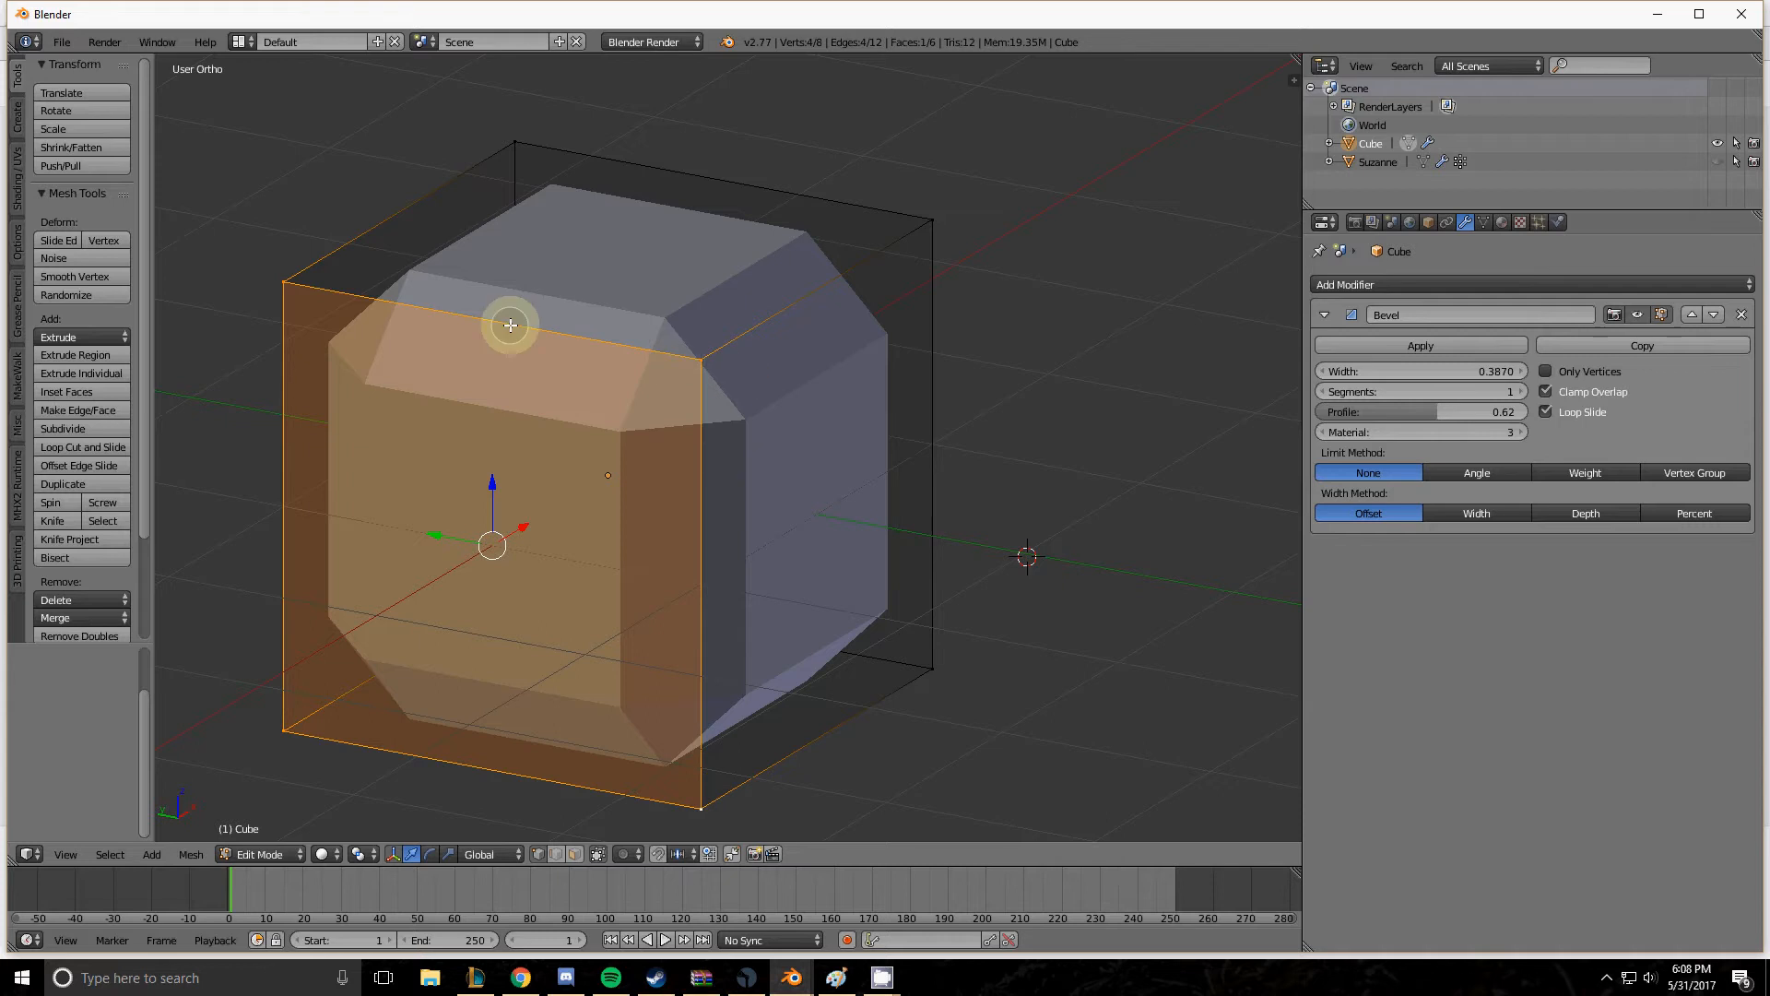
key("Tab")
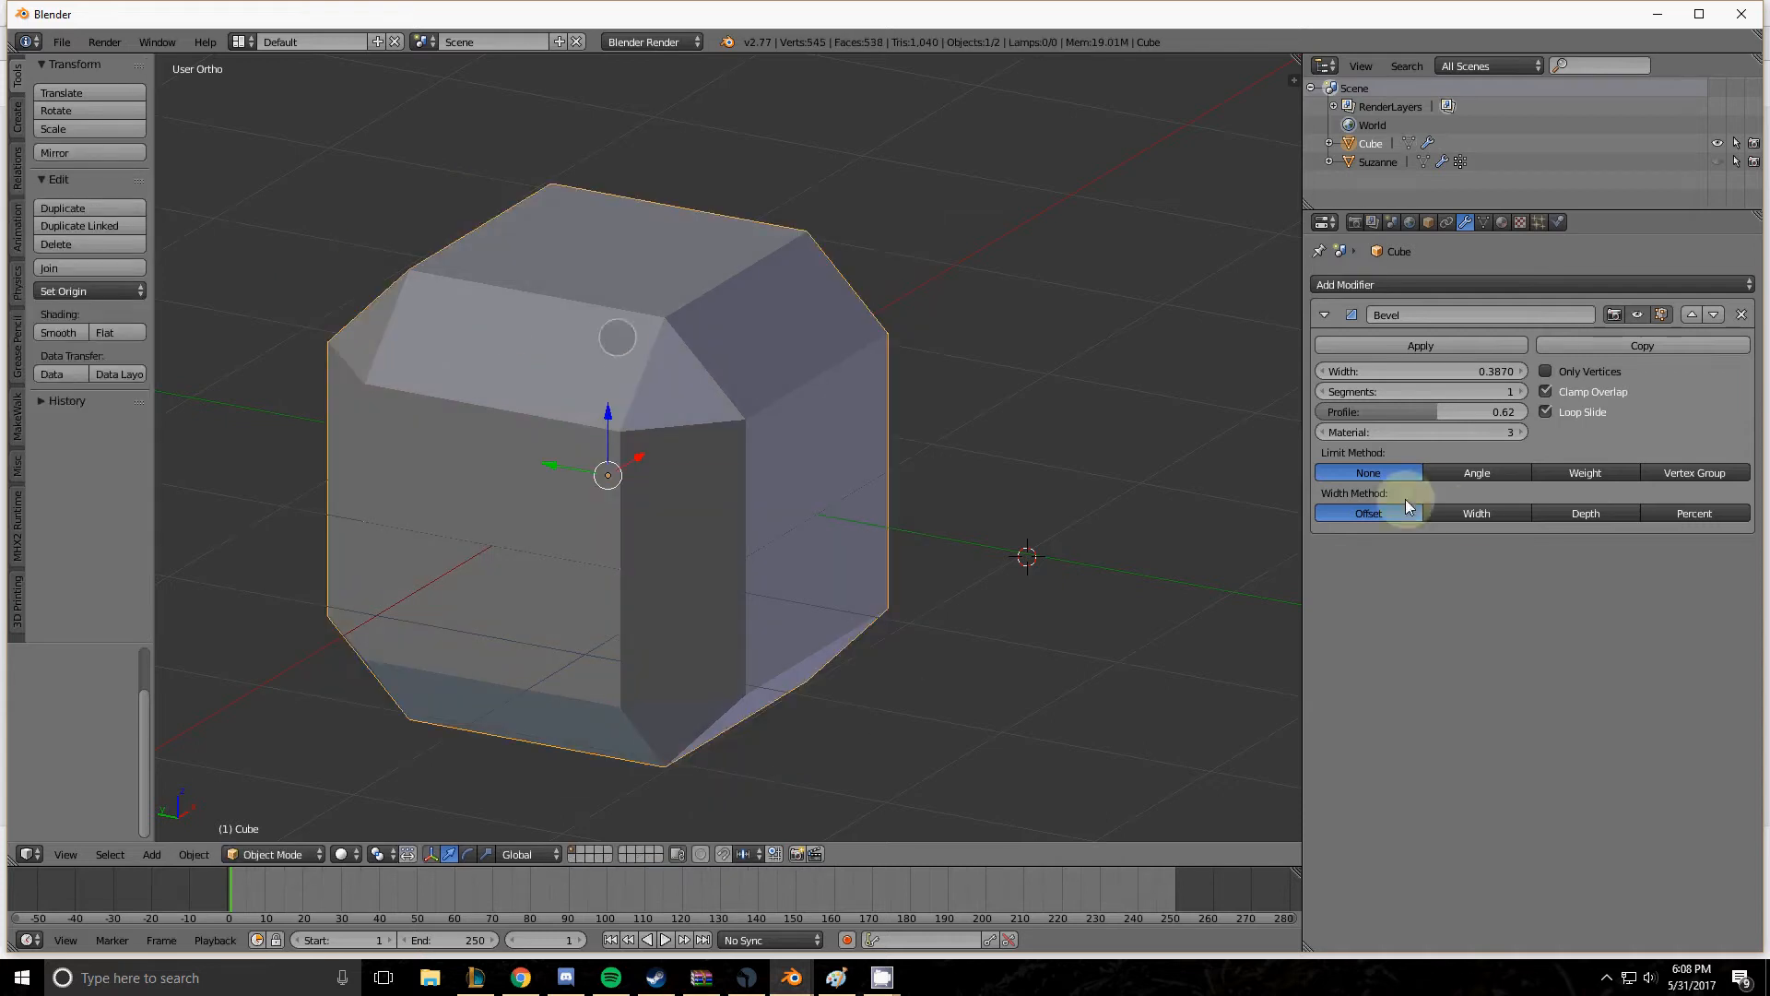
left_click(1474, 514)
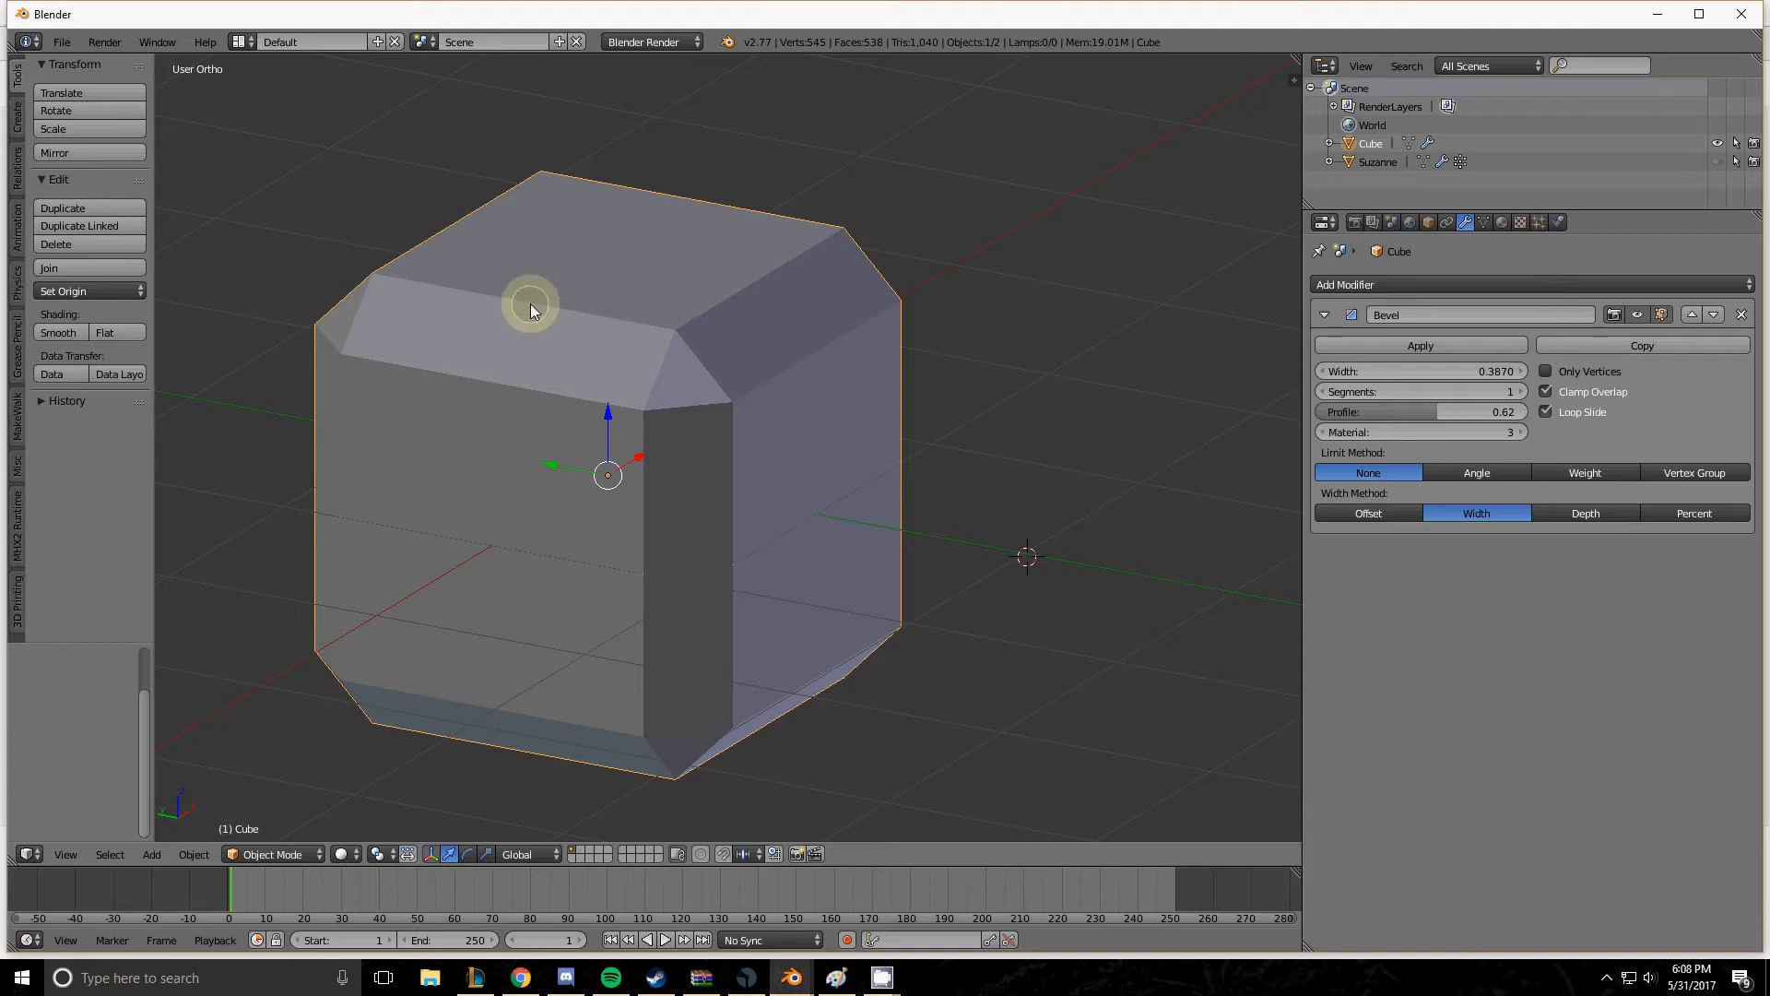
left_click(1608, 514)
middle_click_drag(922, 429, 811, 414)
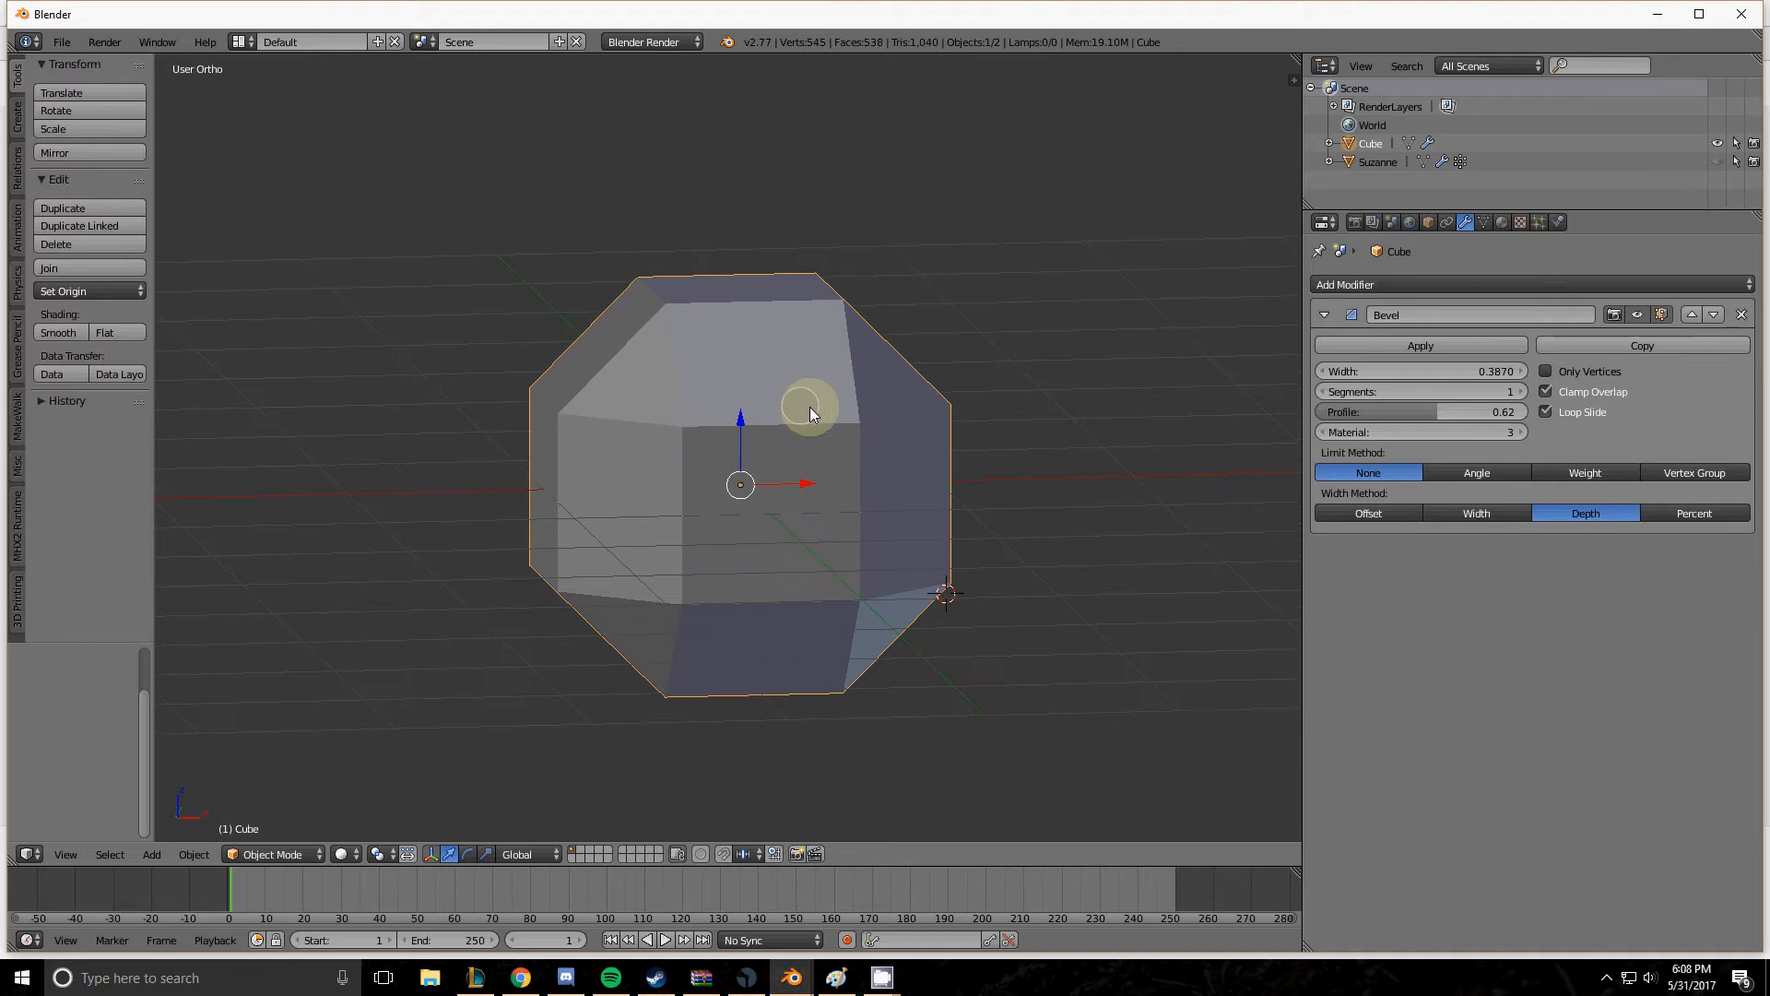
left_click_drag(1468, 376, 1274, 352)
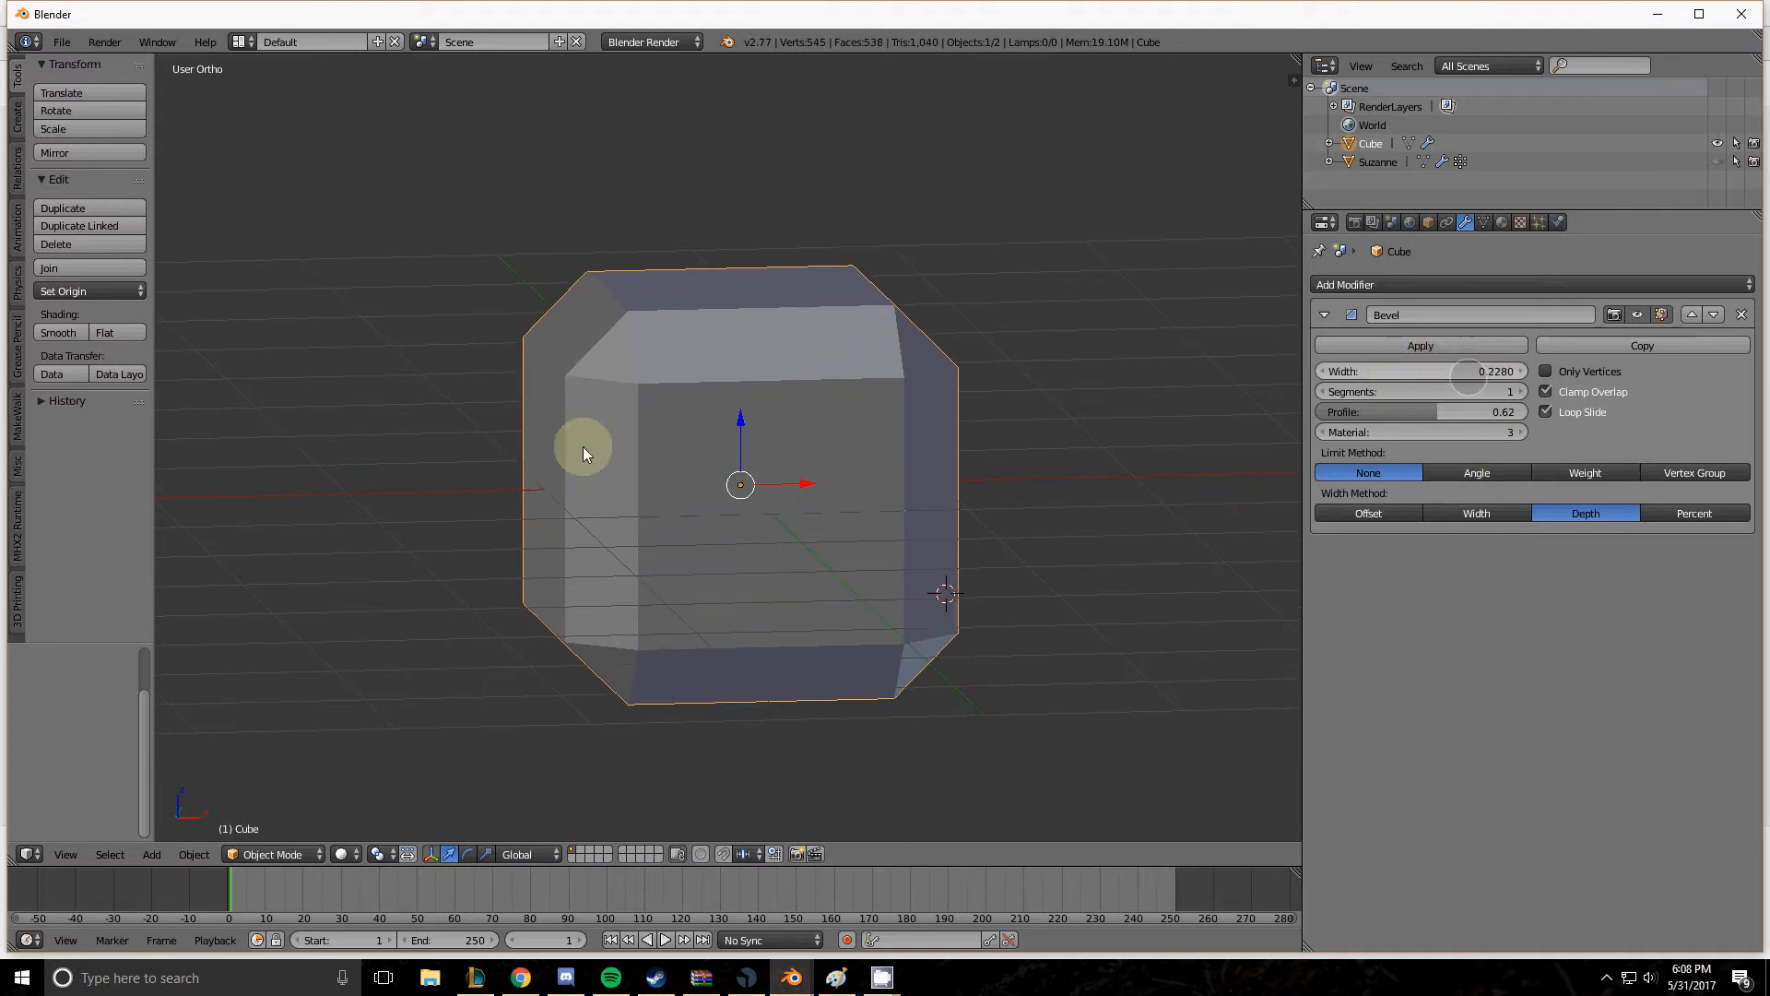
mouse_move(527, 472)
middle_mouse_down()
mouse_move(571, 434)
mouse_move(616, 330)
mouse_move(585, 352)
mouse_move(613, 398)
mouse_move(557, 458)
middle_mouse_up()
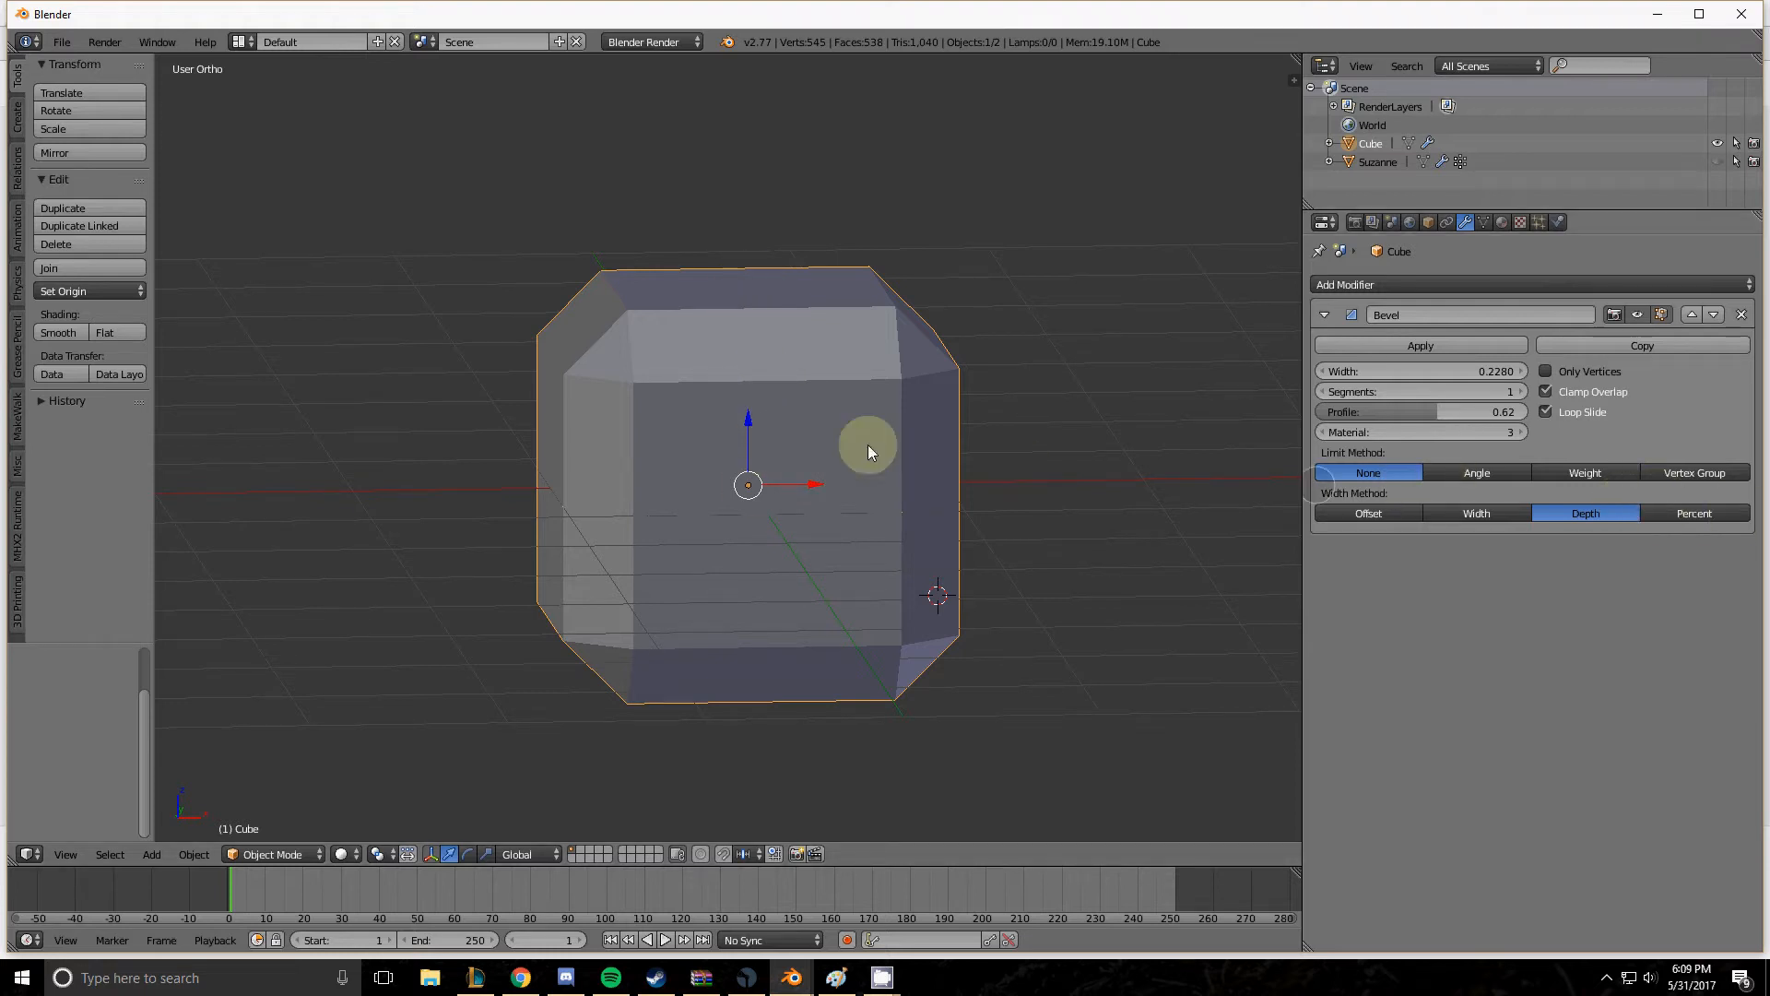
Switch the bevel's width method to Percent and try widths of 25 and 50.
left_click(1699, 516)
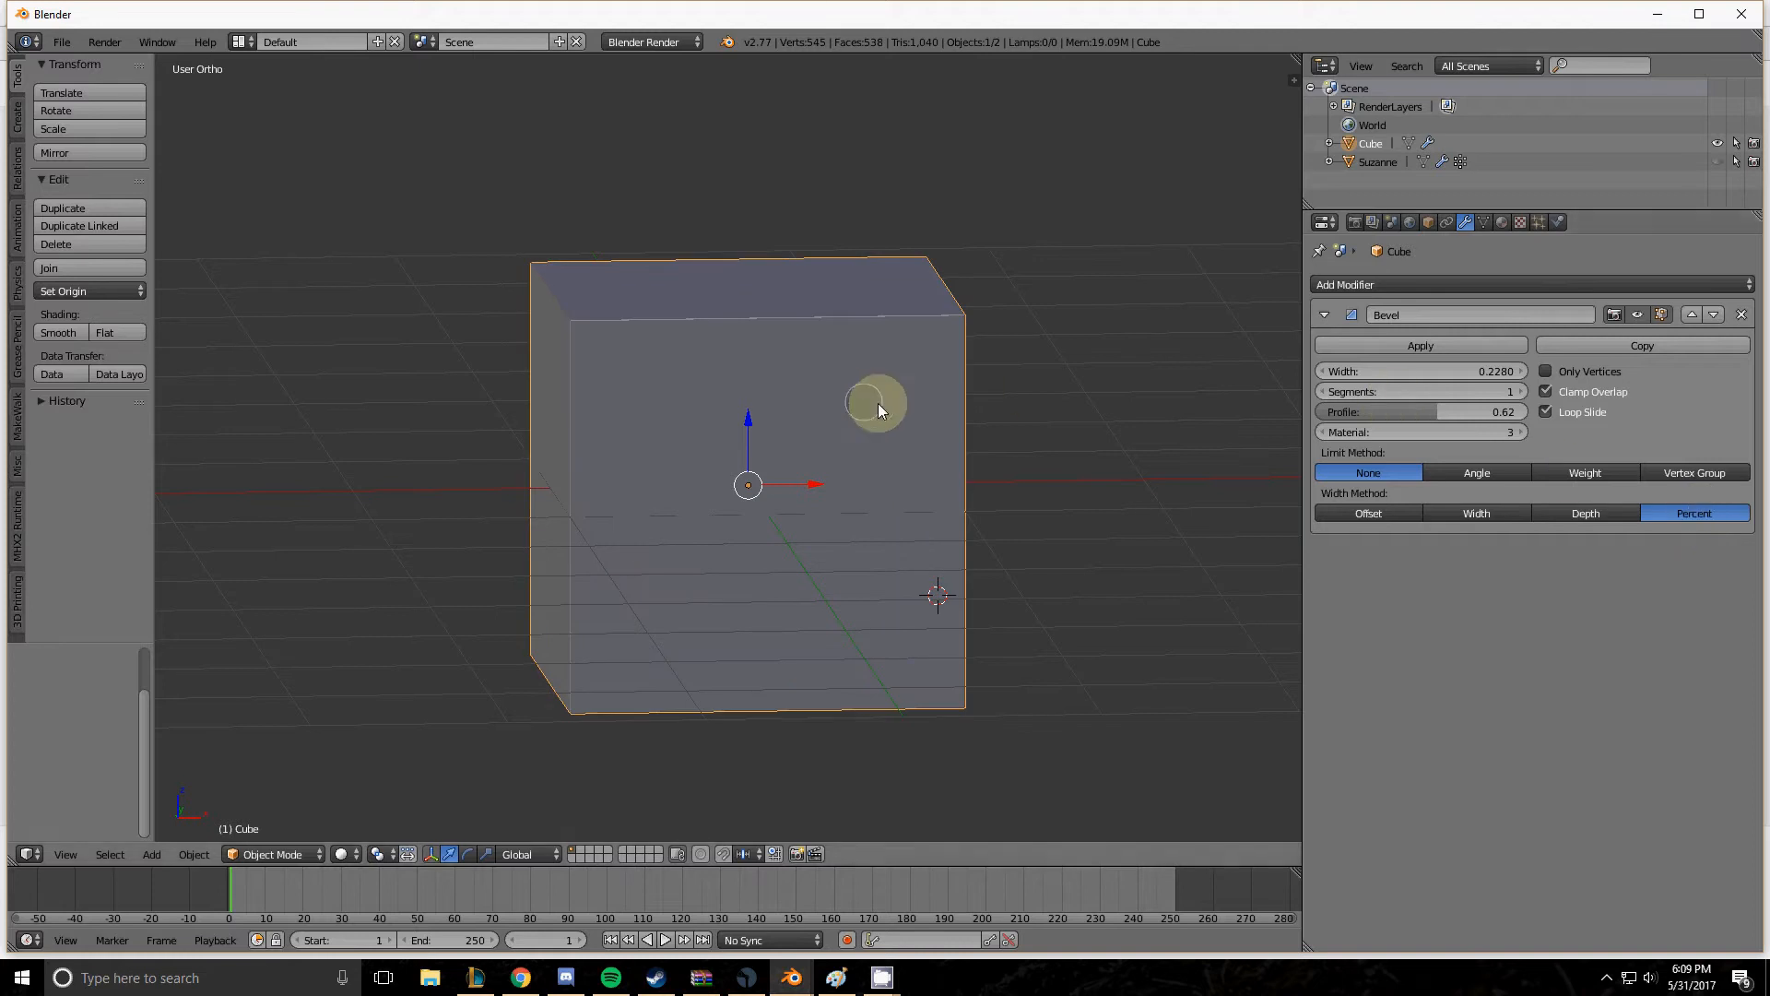
middle_click_drag(886, 403, 1025, 463)
left_click(1400, 373)
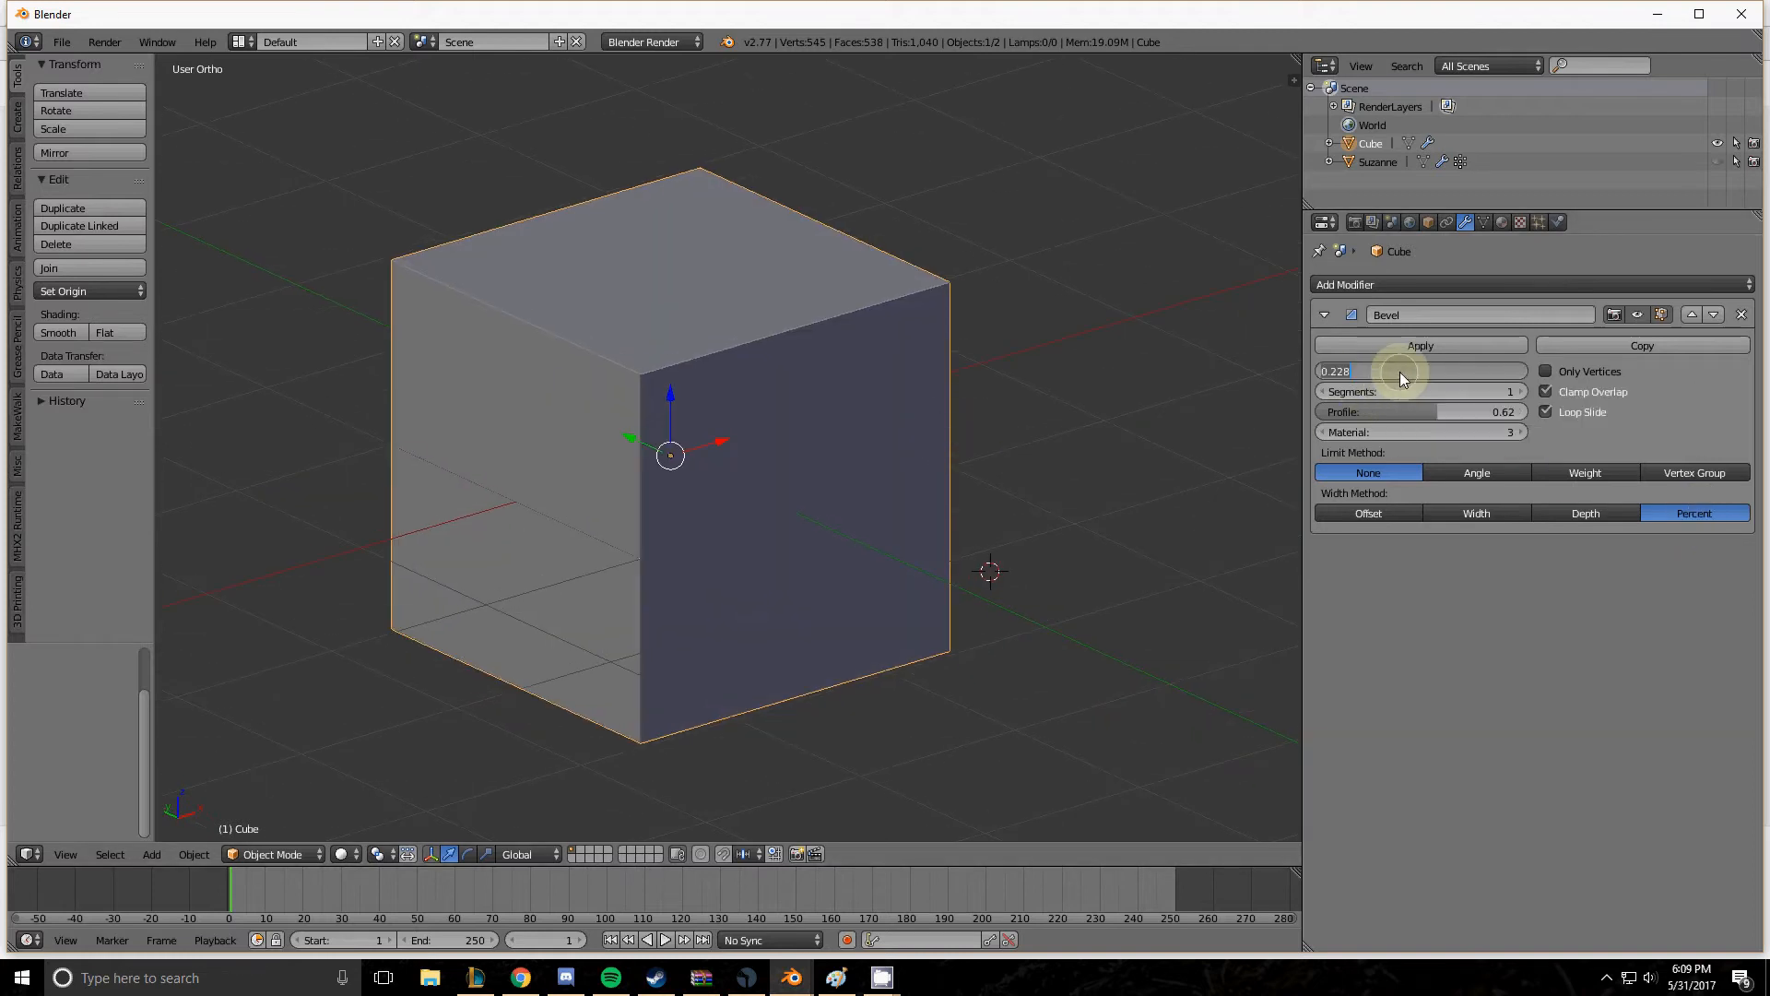
type("25")
key("Return")
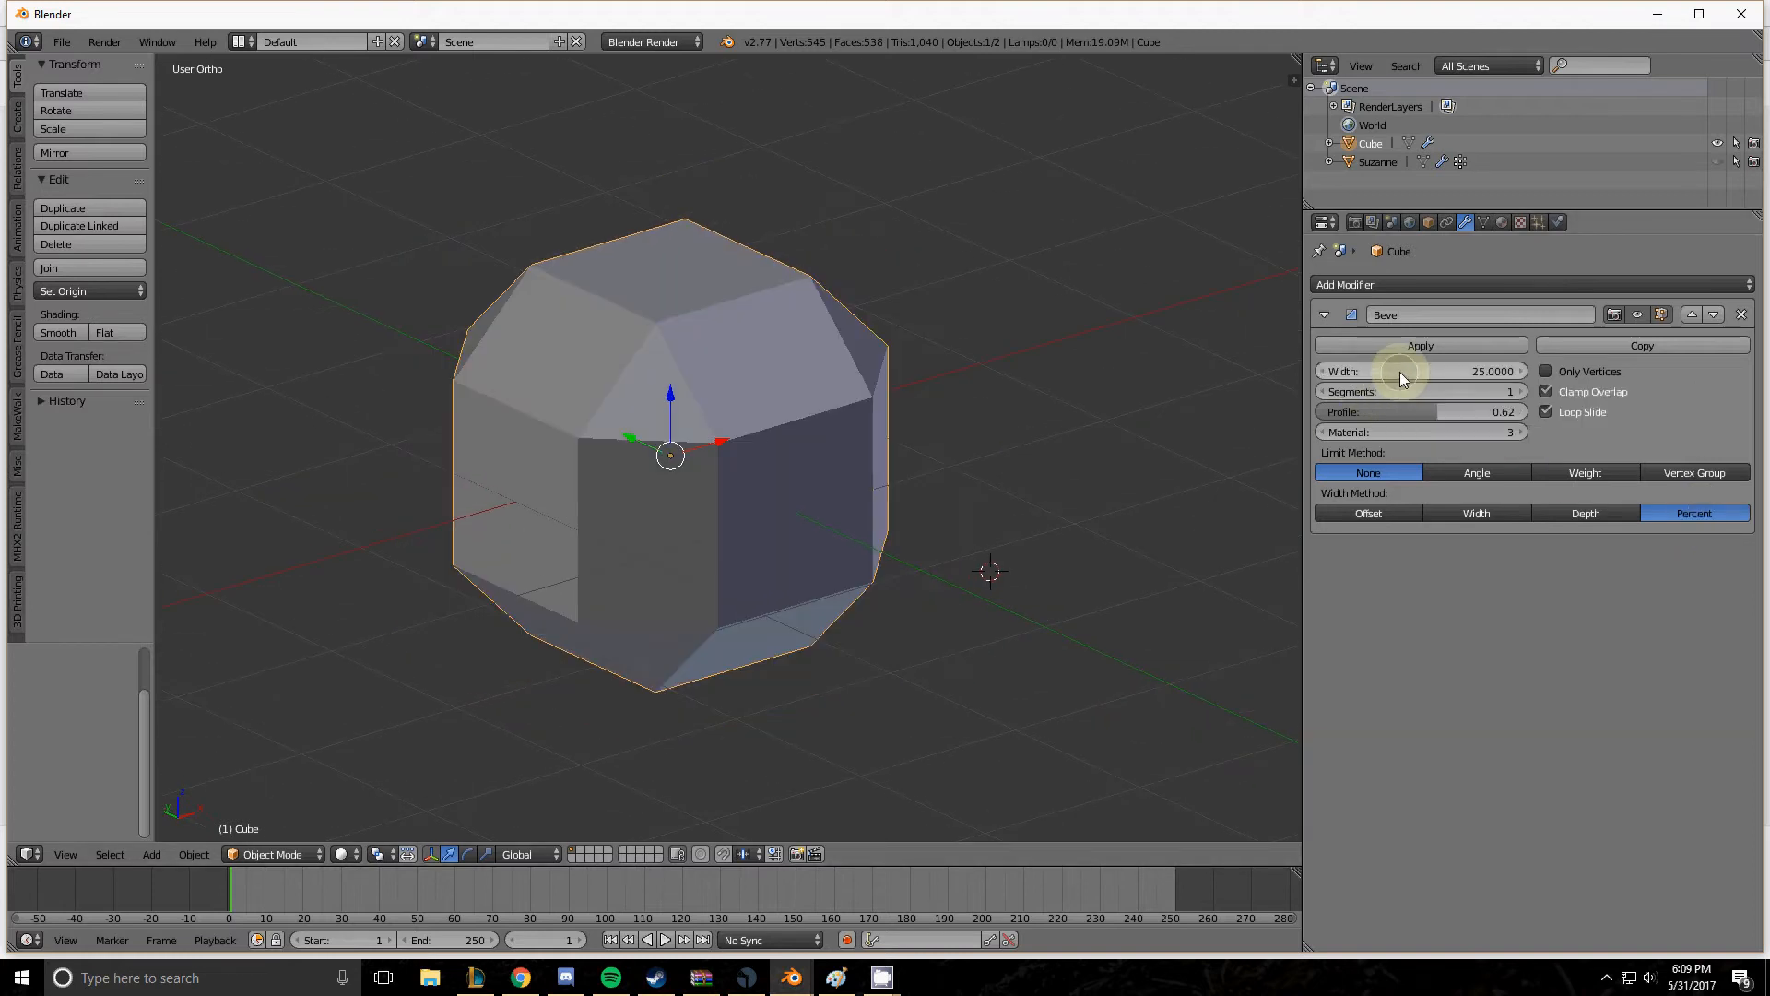
left_click(1431, 370)
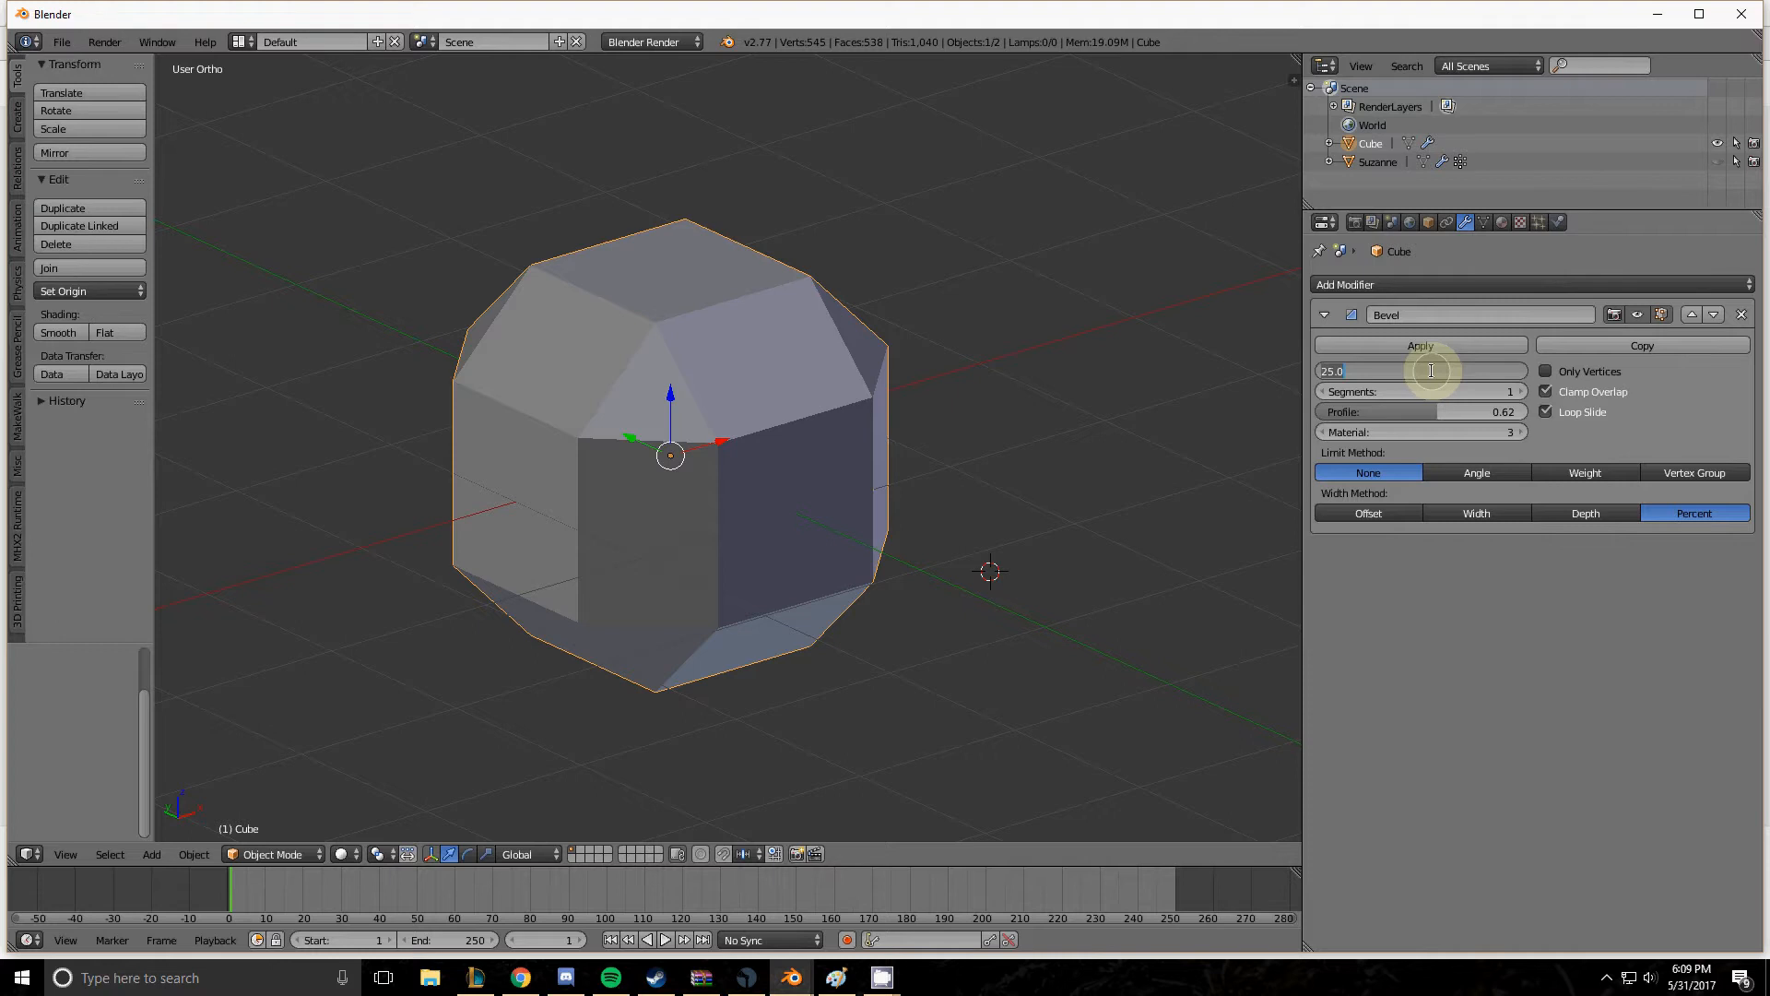
key("Return")
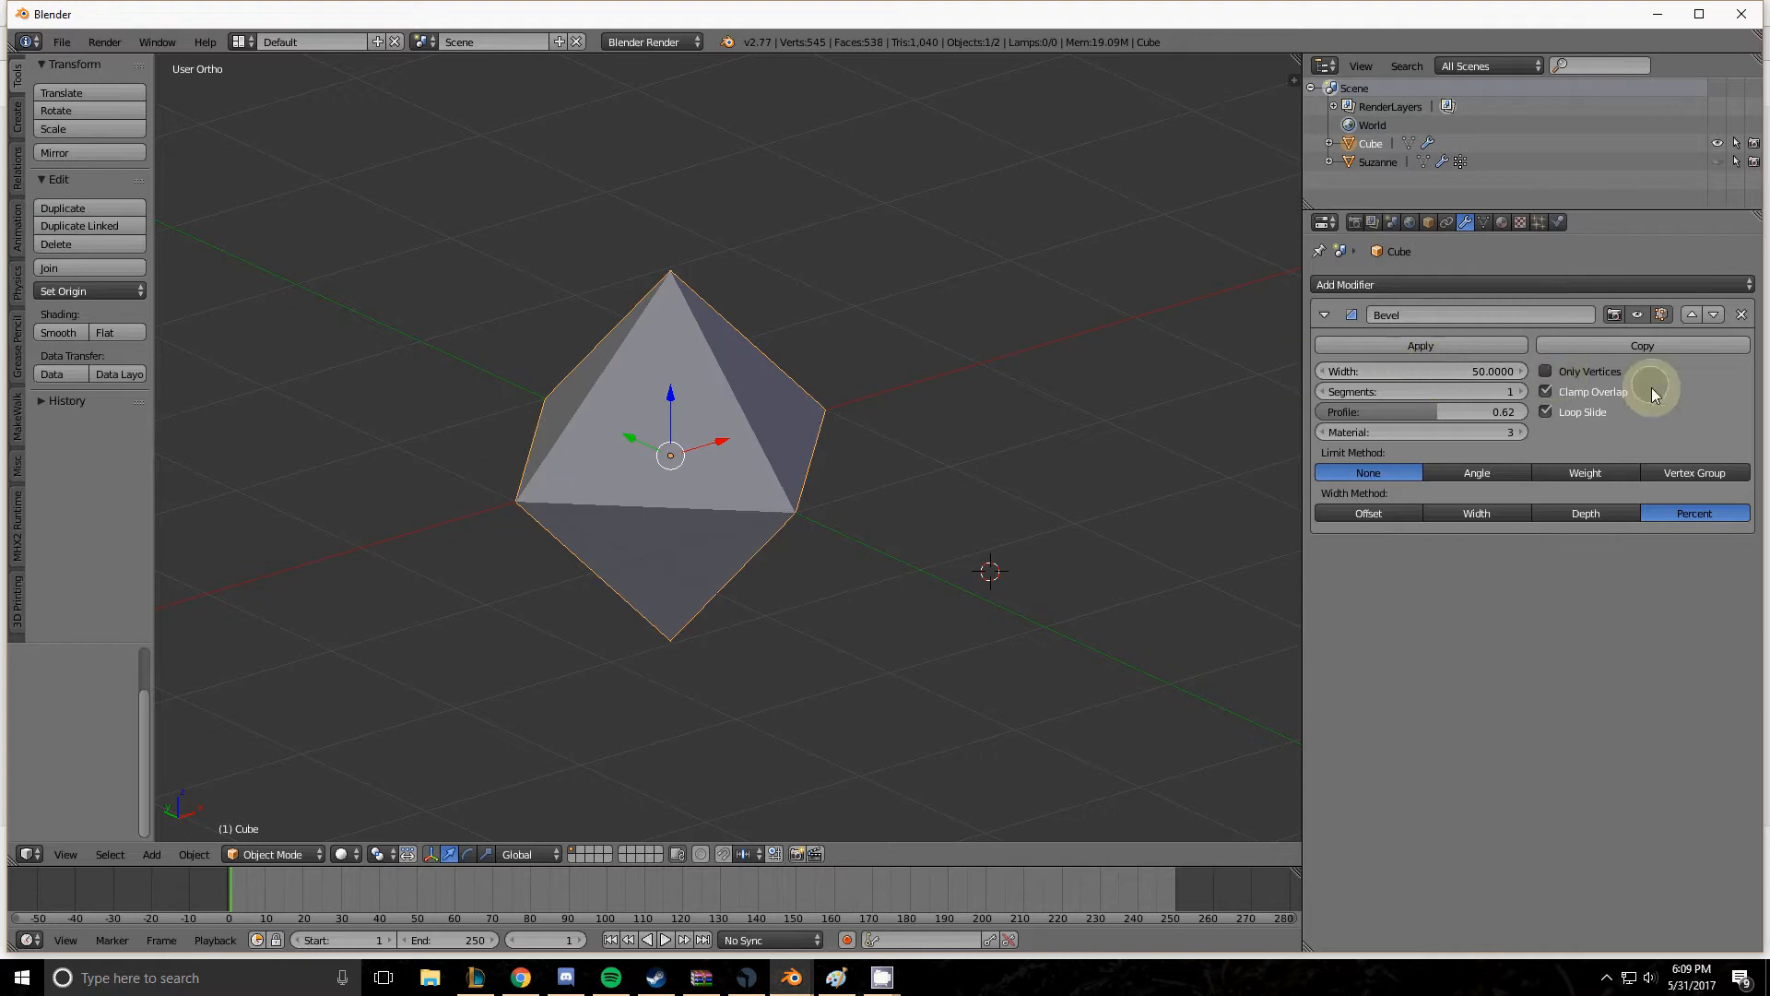
Disable Clamp Overlap, set the bevel width to 100, and inspect the overlapping geometry in wireframe.
left_click(1548, 388)
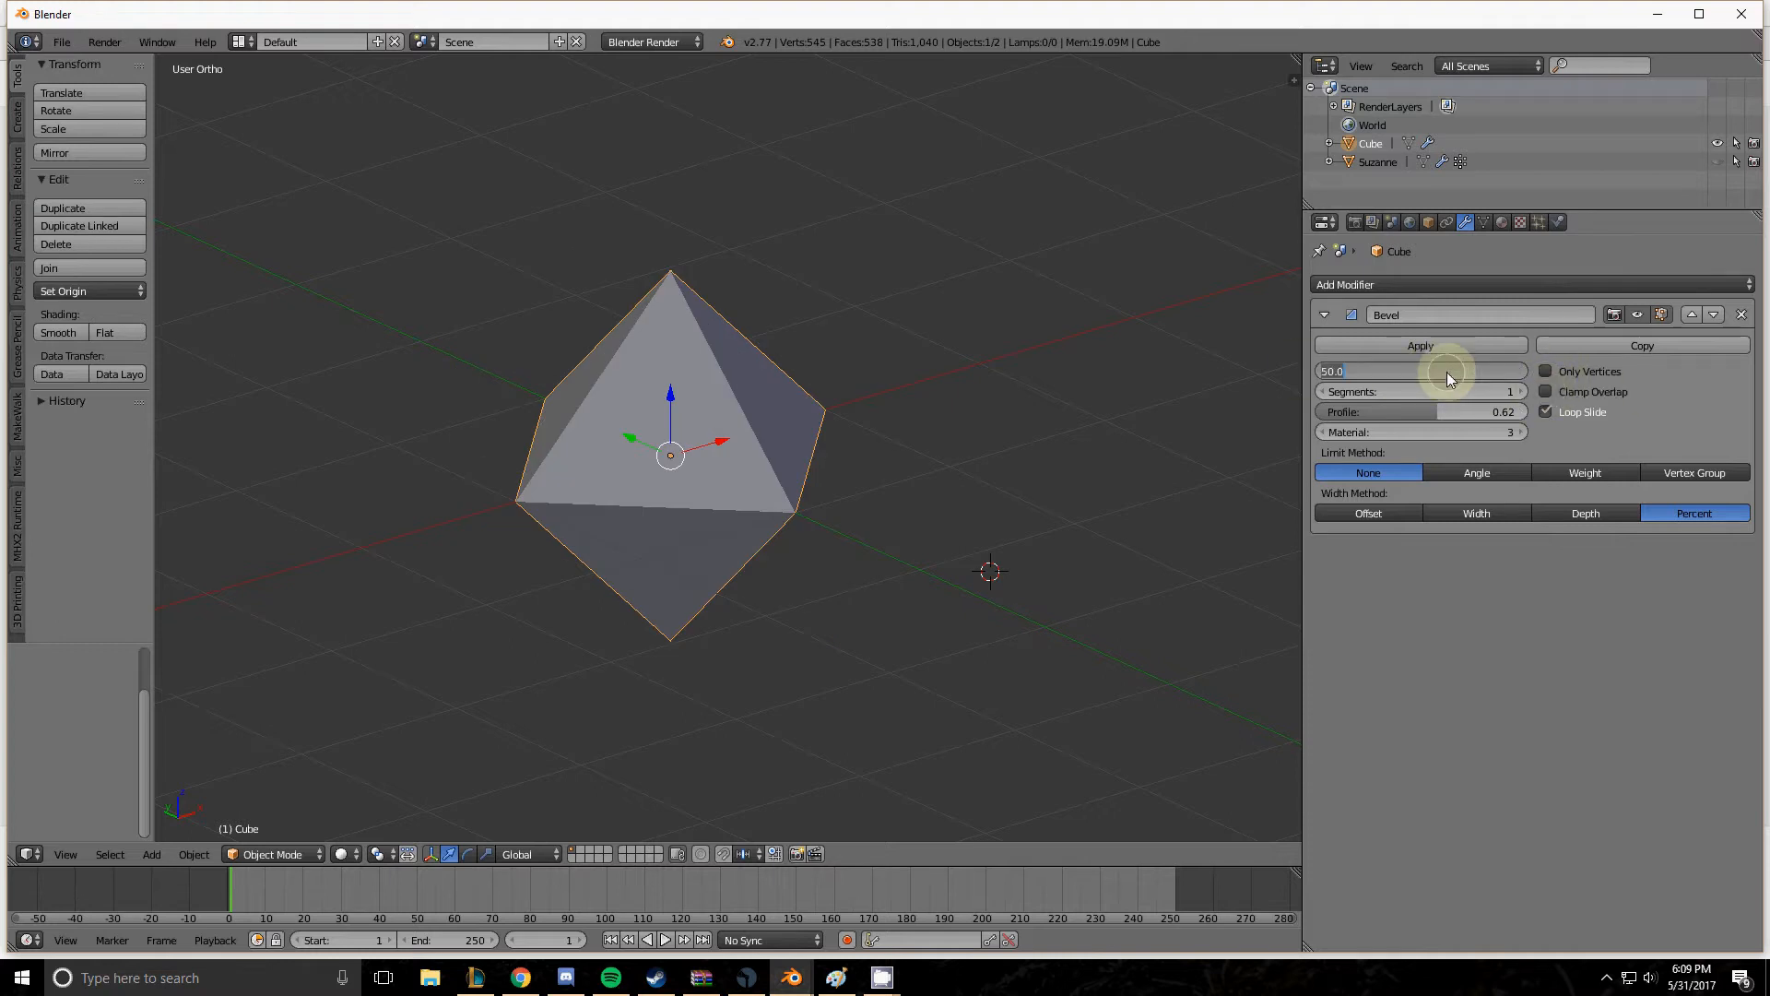
type("100")
key("Return")
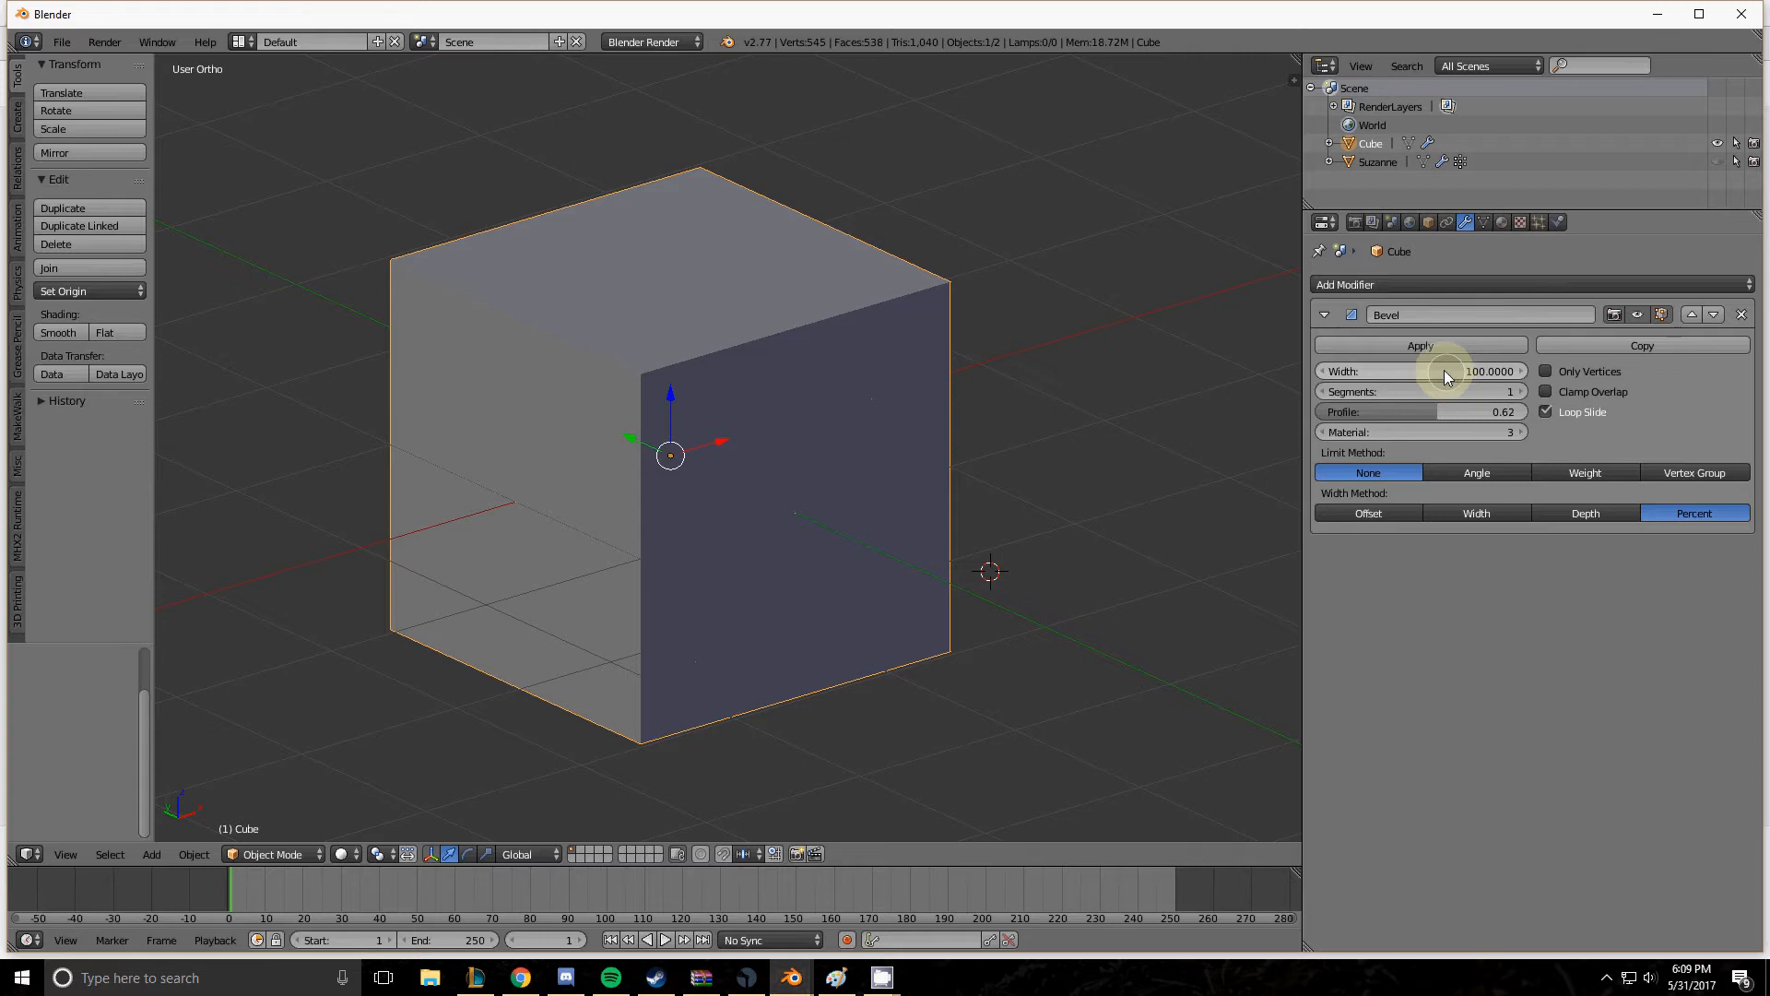
key("z")
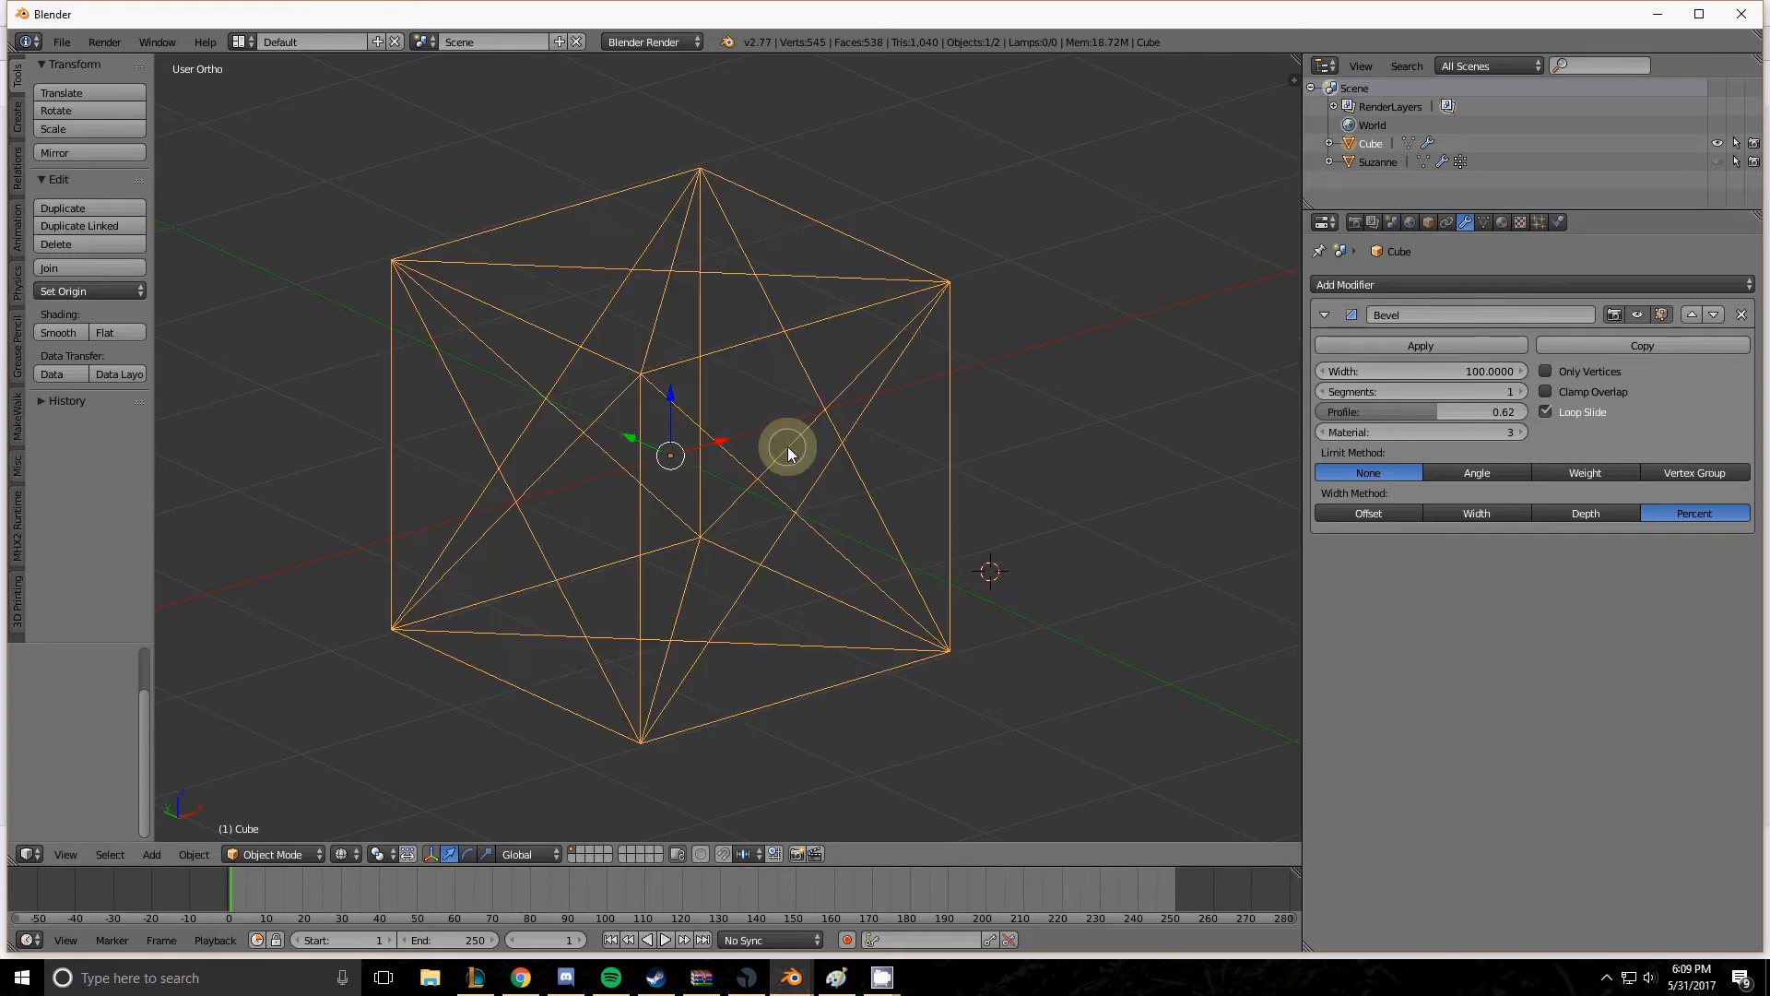
mouse_move(743, 443)
middle_mouse_down()
mouse_move(719, 446)
mouse_move(841, 474)
mouse_move(828, 411)
mouse_move(715, 406)
mouse_move(716, 470)
mouse_move(703, 462)
middle_mouse_up()
key("z")
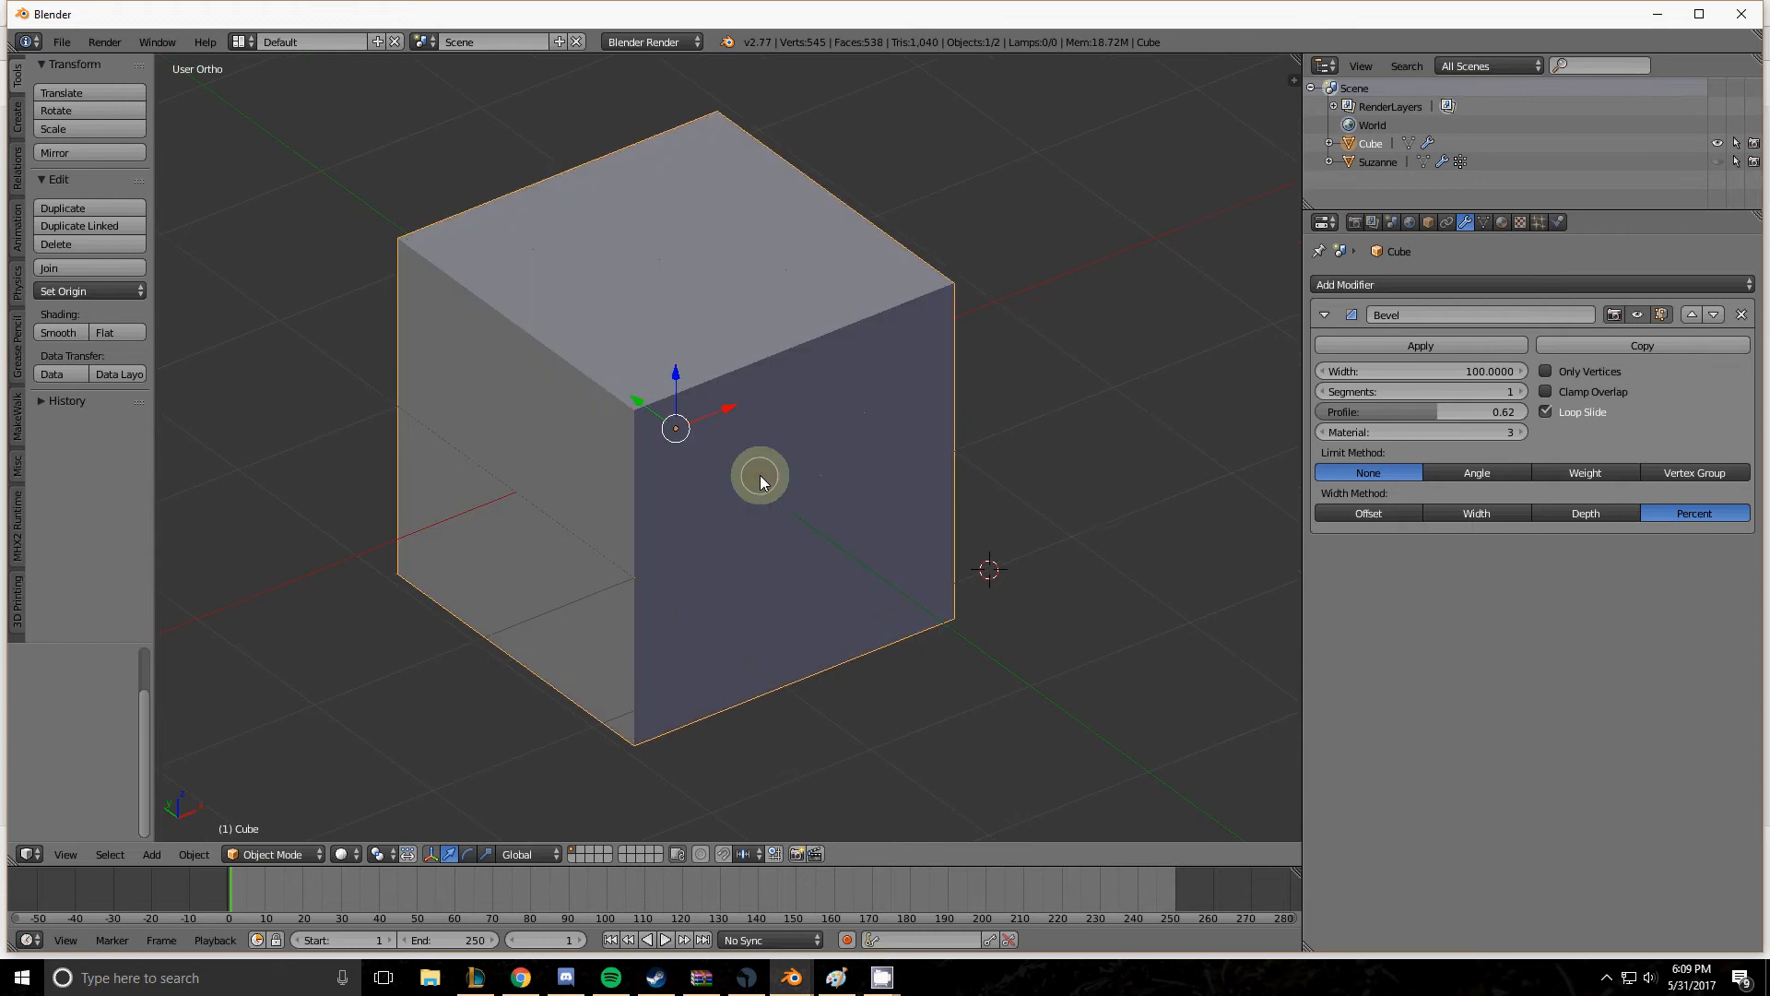
Re-enable Clamp Overlap and return the bevel's width method to Offset.
left_click(1546, 391)
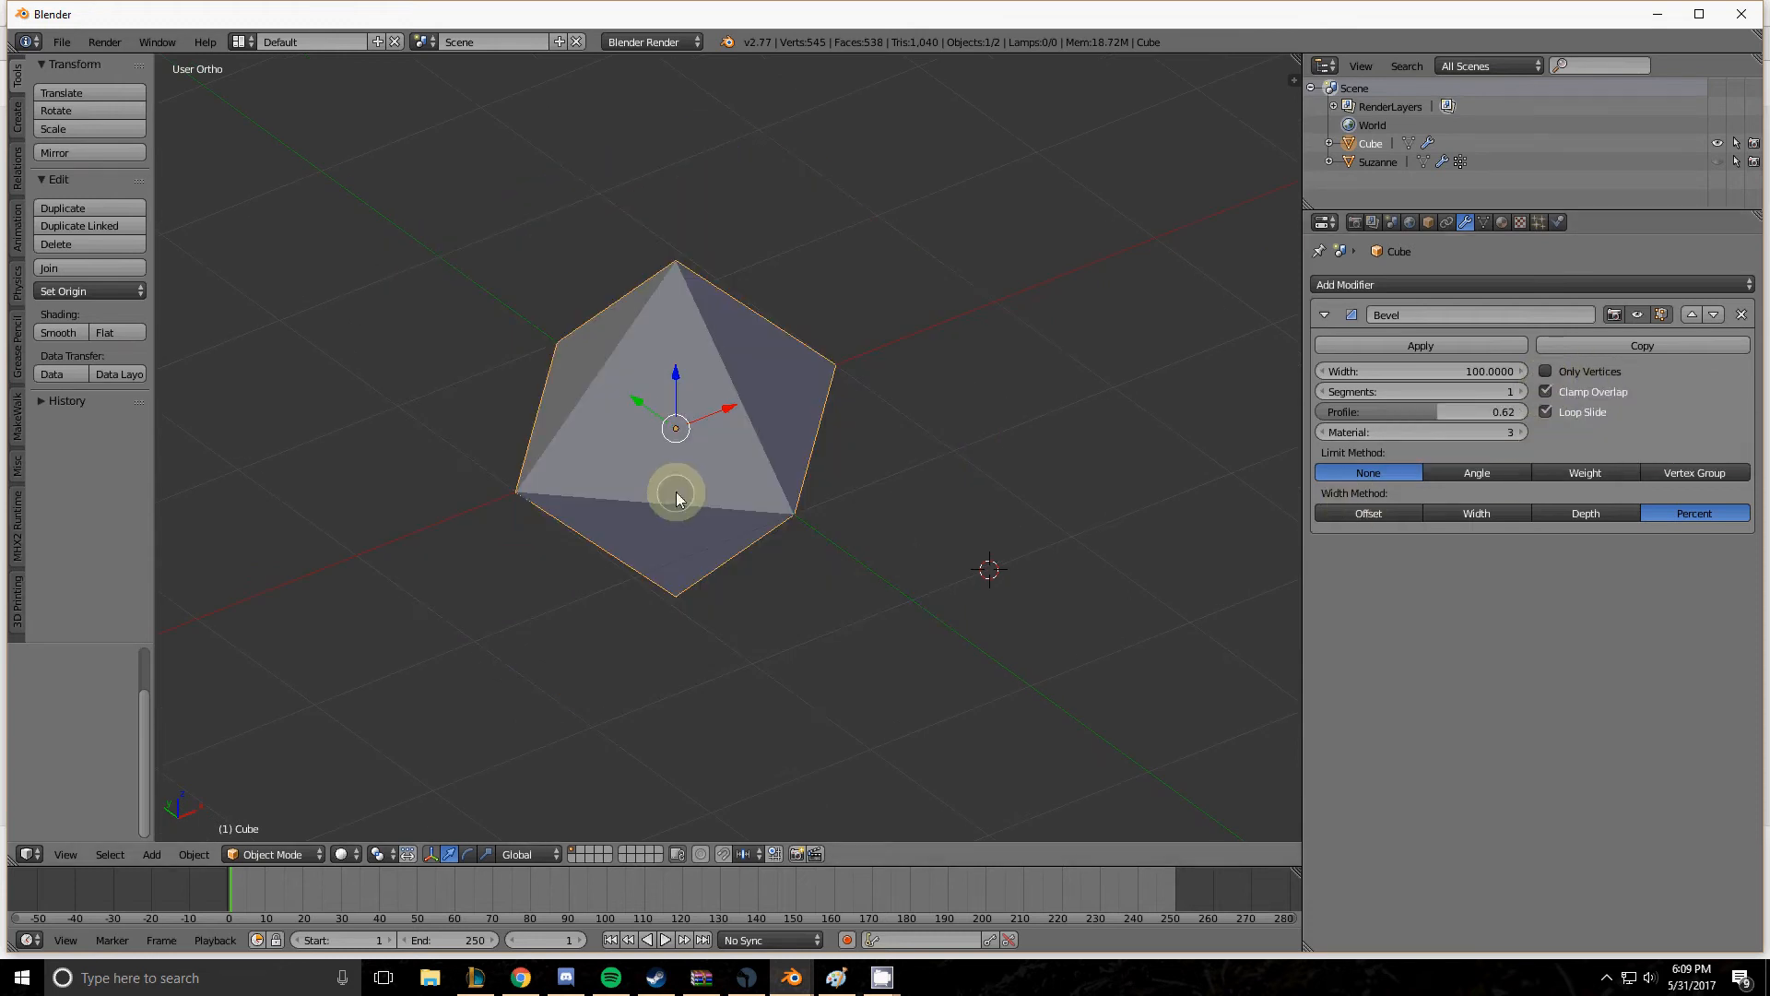
mouse_move(676, 499)
middle_mouse_down()
mouse_move(742, 465)
mouse_move(686, 482)
middle_mouse_up()
scroll(684, 476, "up", 1)
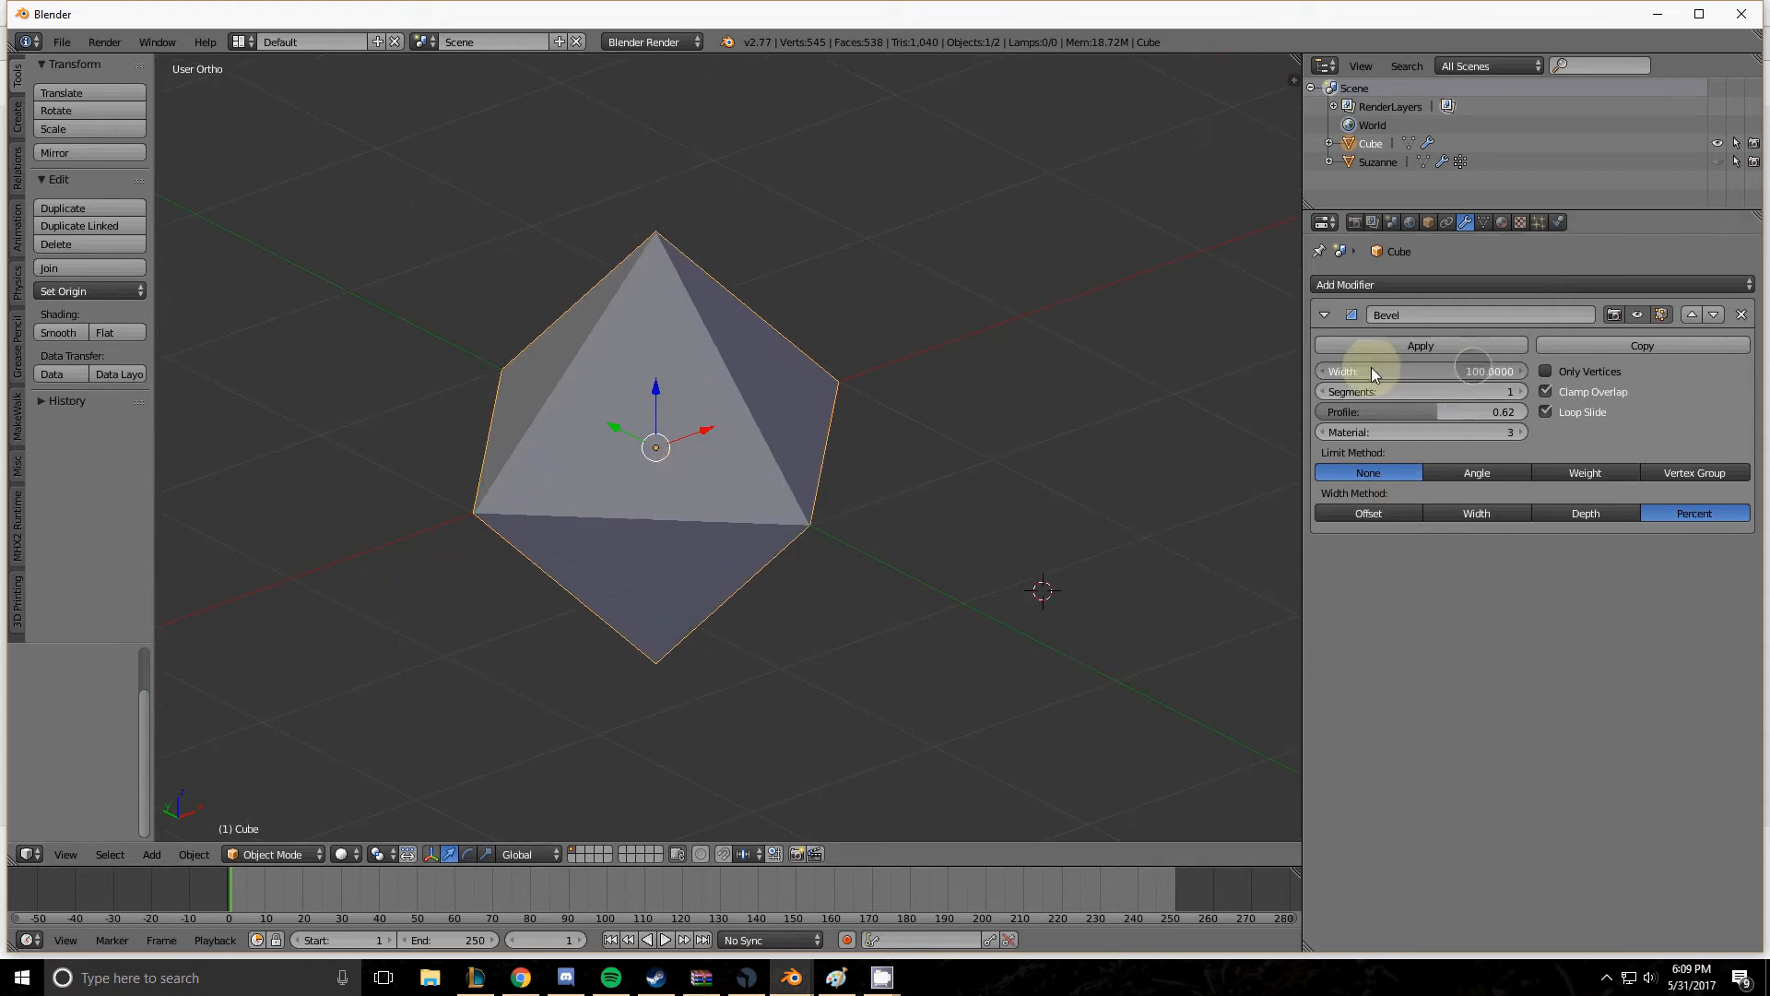
left_click(1392, 513)
left_click(1486, 374)
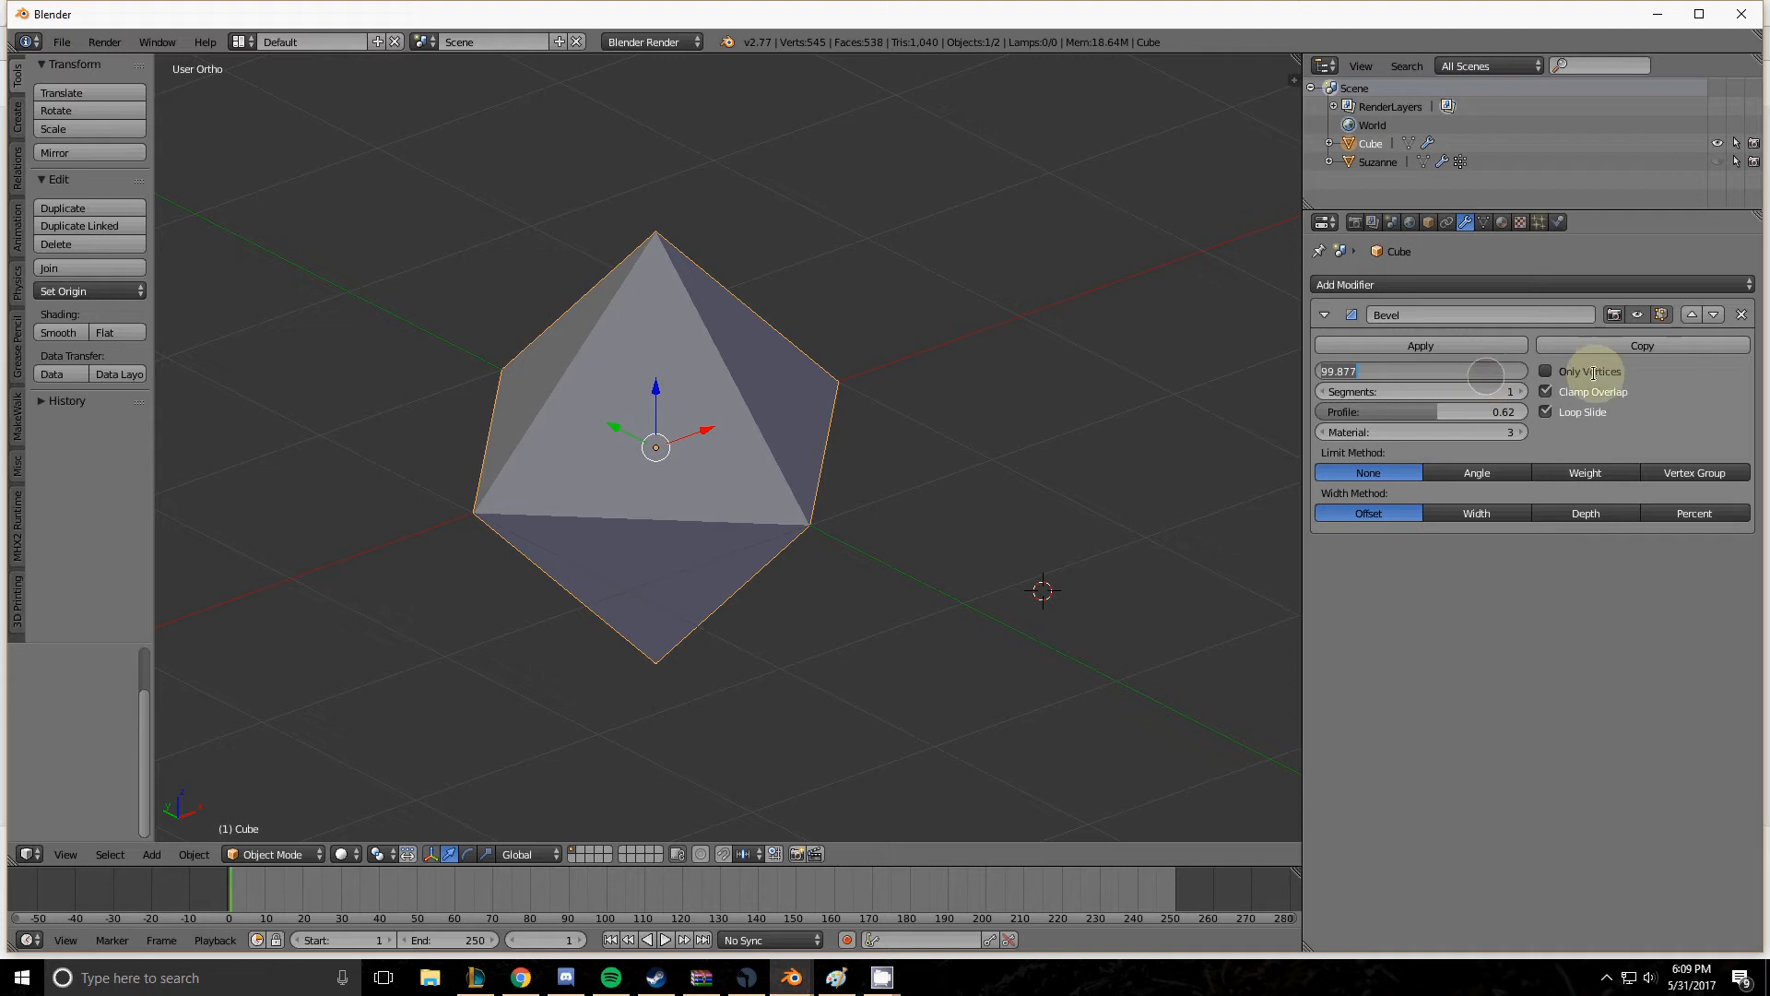
Restrict the cube's bevel to Only Vertices and inspect the resulting shape from another angle.
left_click(1552, 373)
left_click(1548, 372)
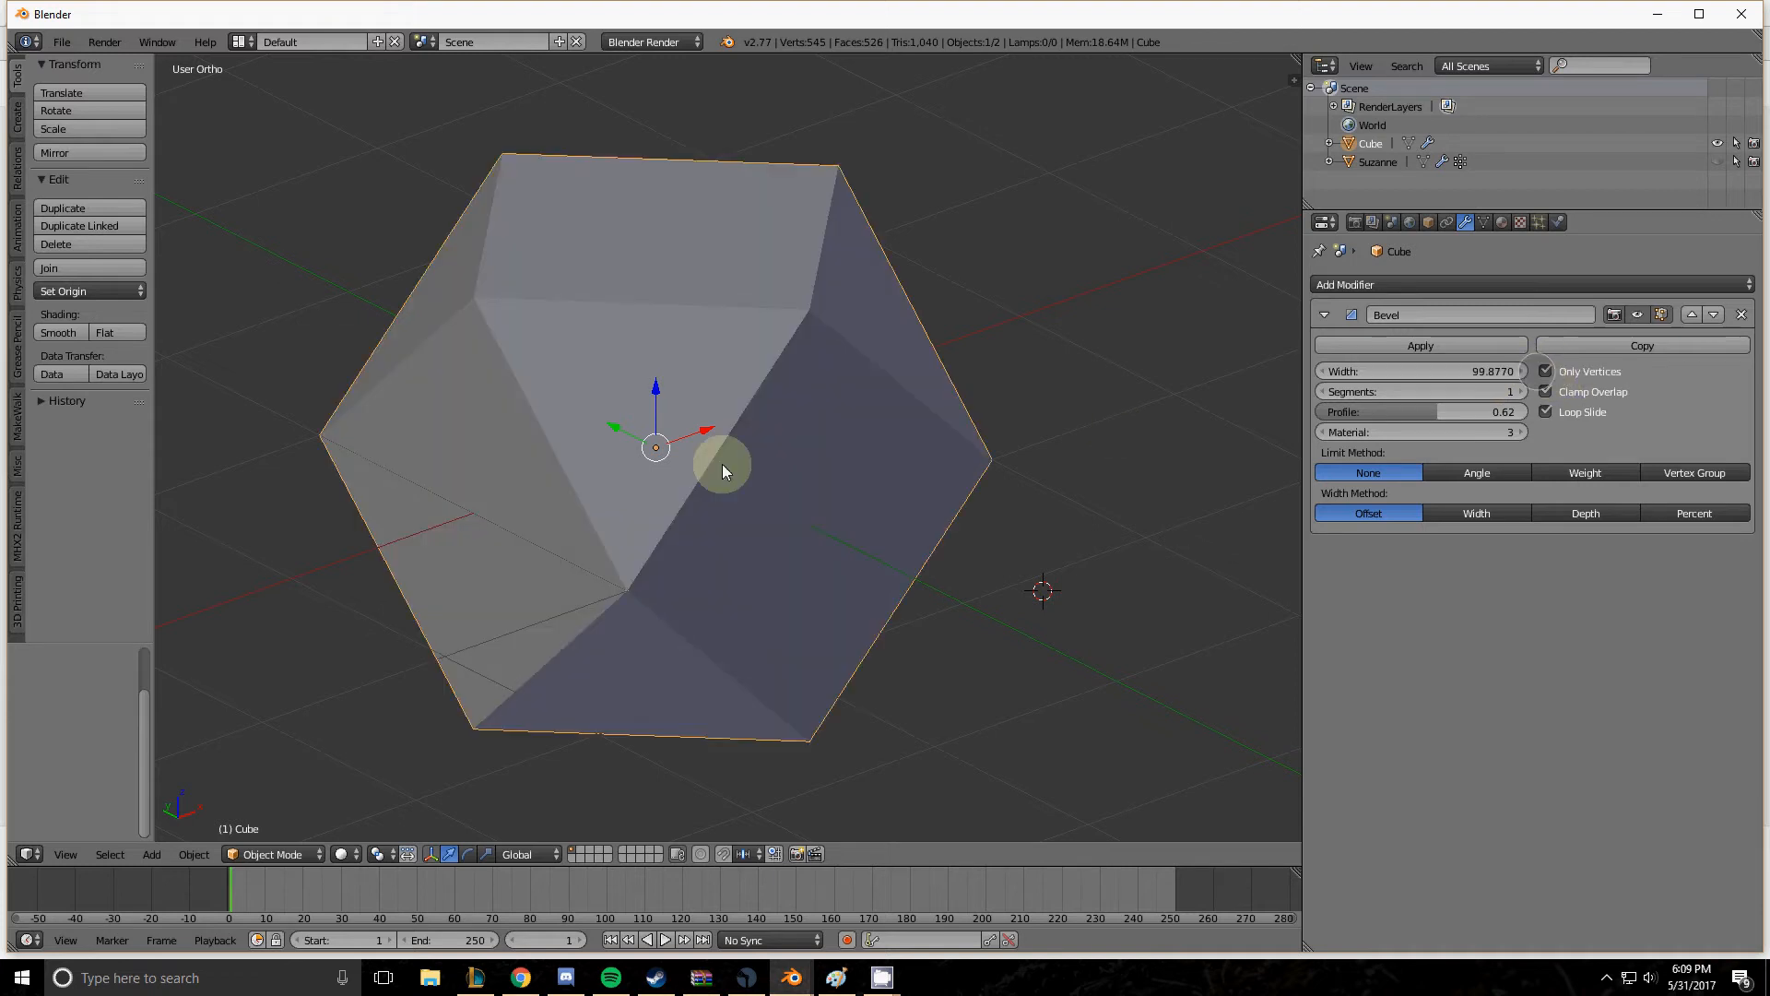
middle_click_drag(723, 462, 774, 470)
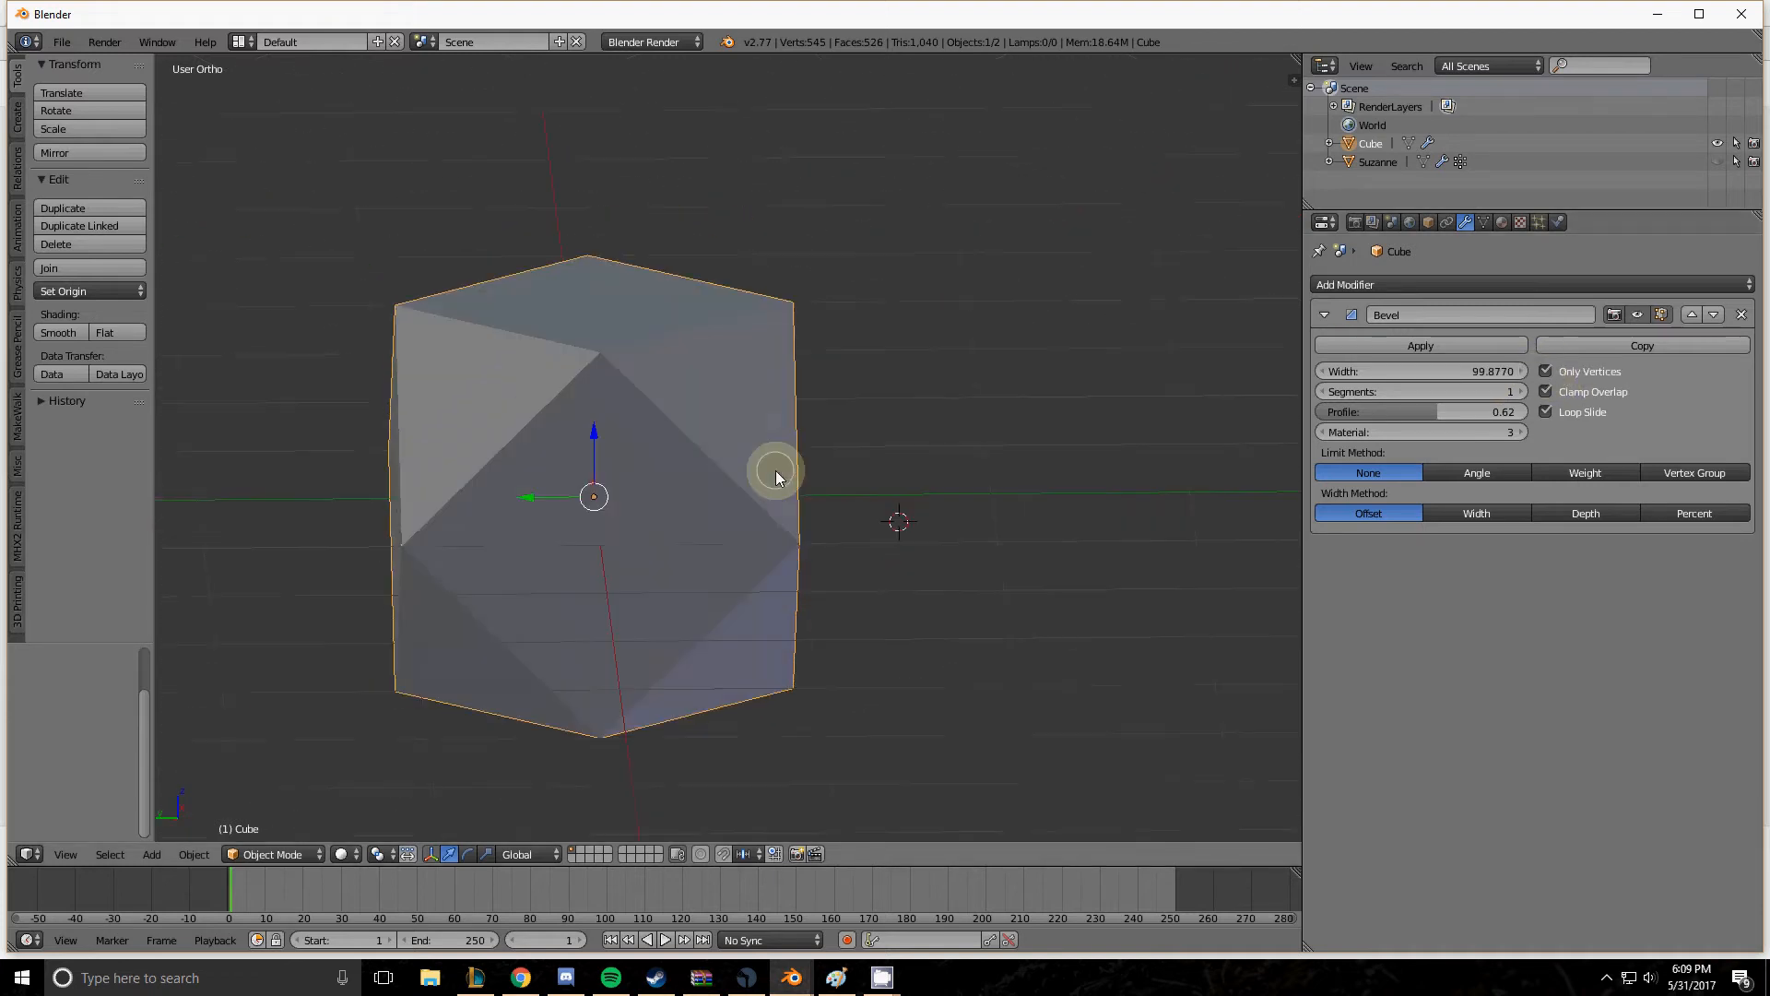
Set the bevel width to 0.4, inspect the beveled corners, and turn off Only Vertices.
left_click(1448, 374)
type("10")
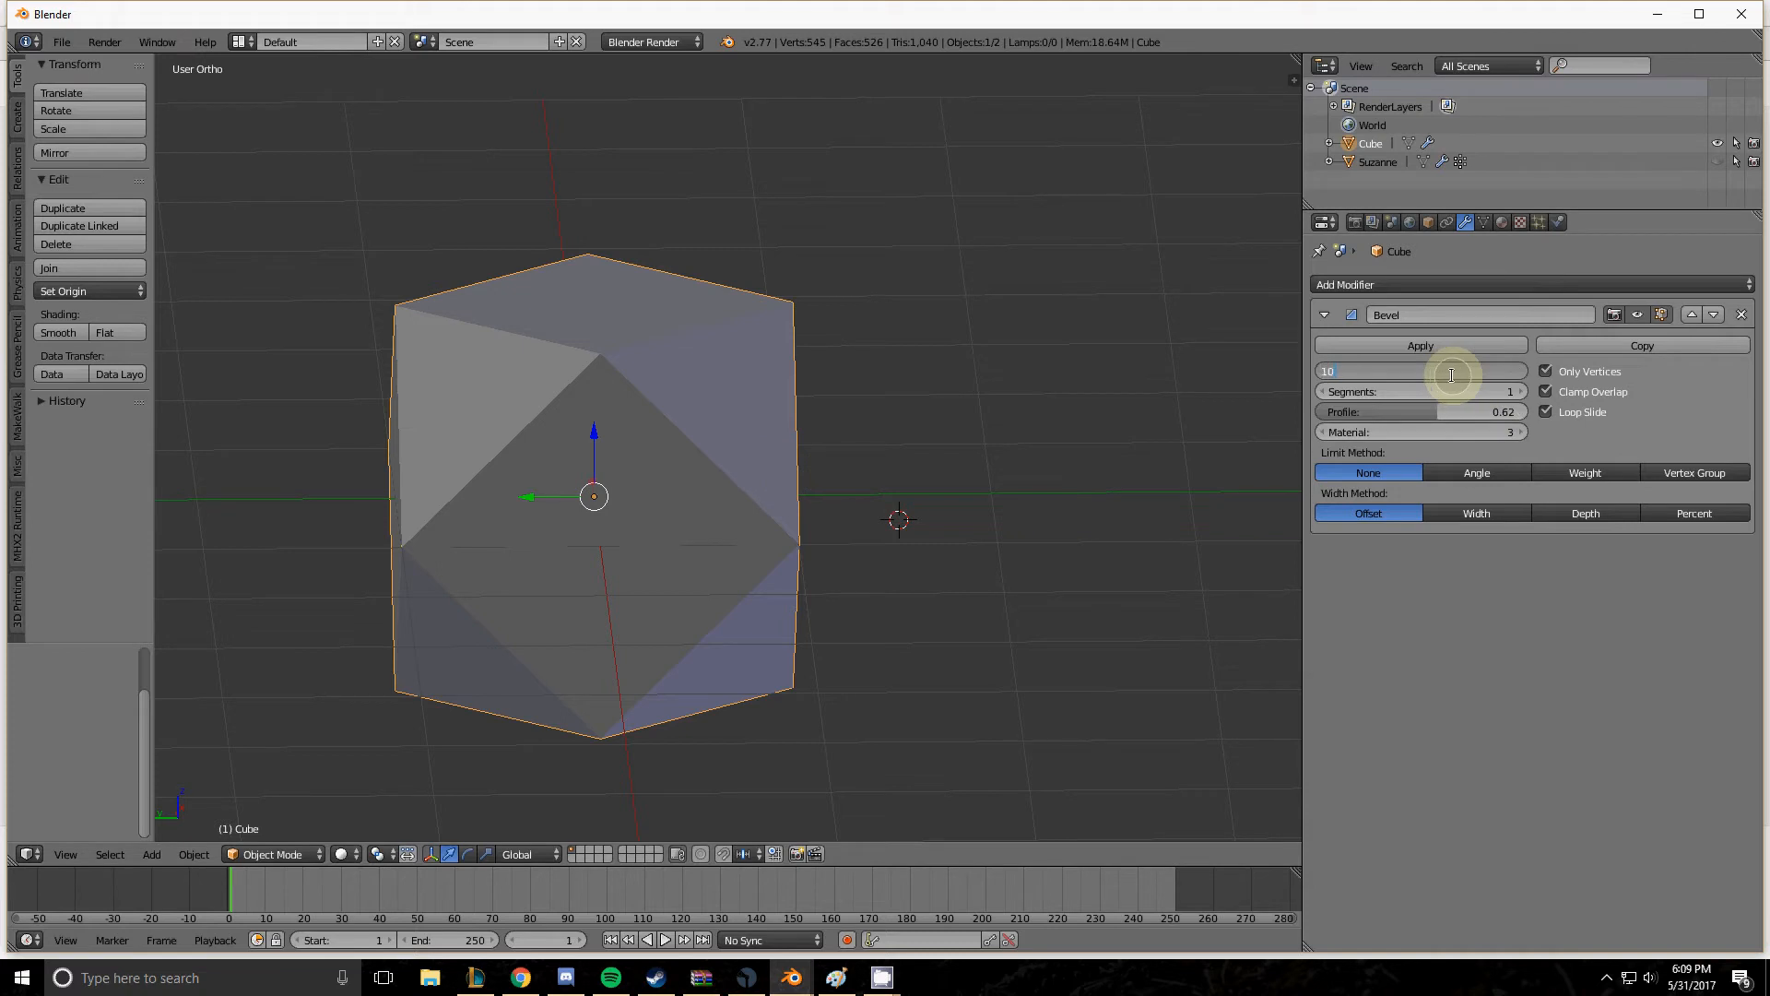
type(".4")
key("Return")
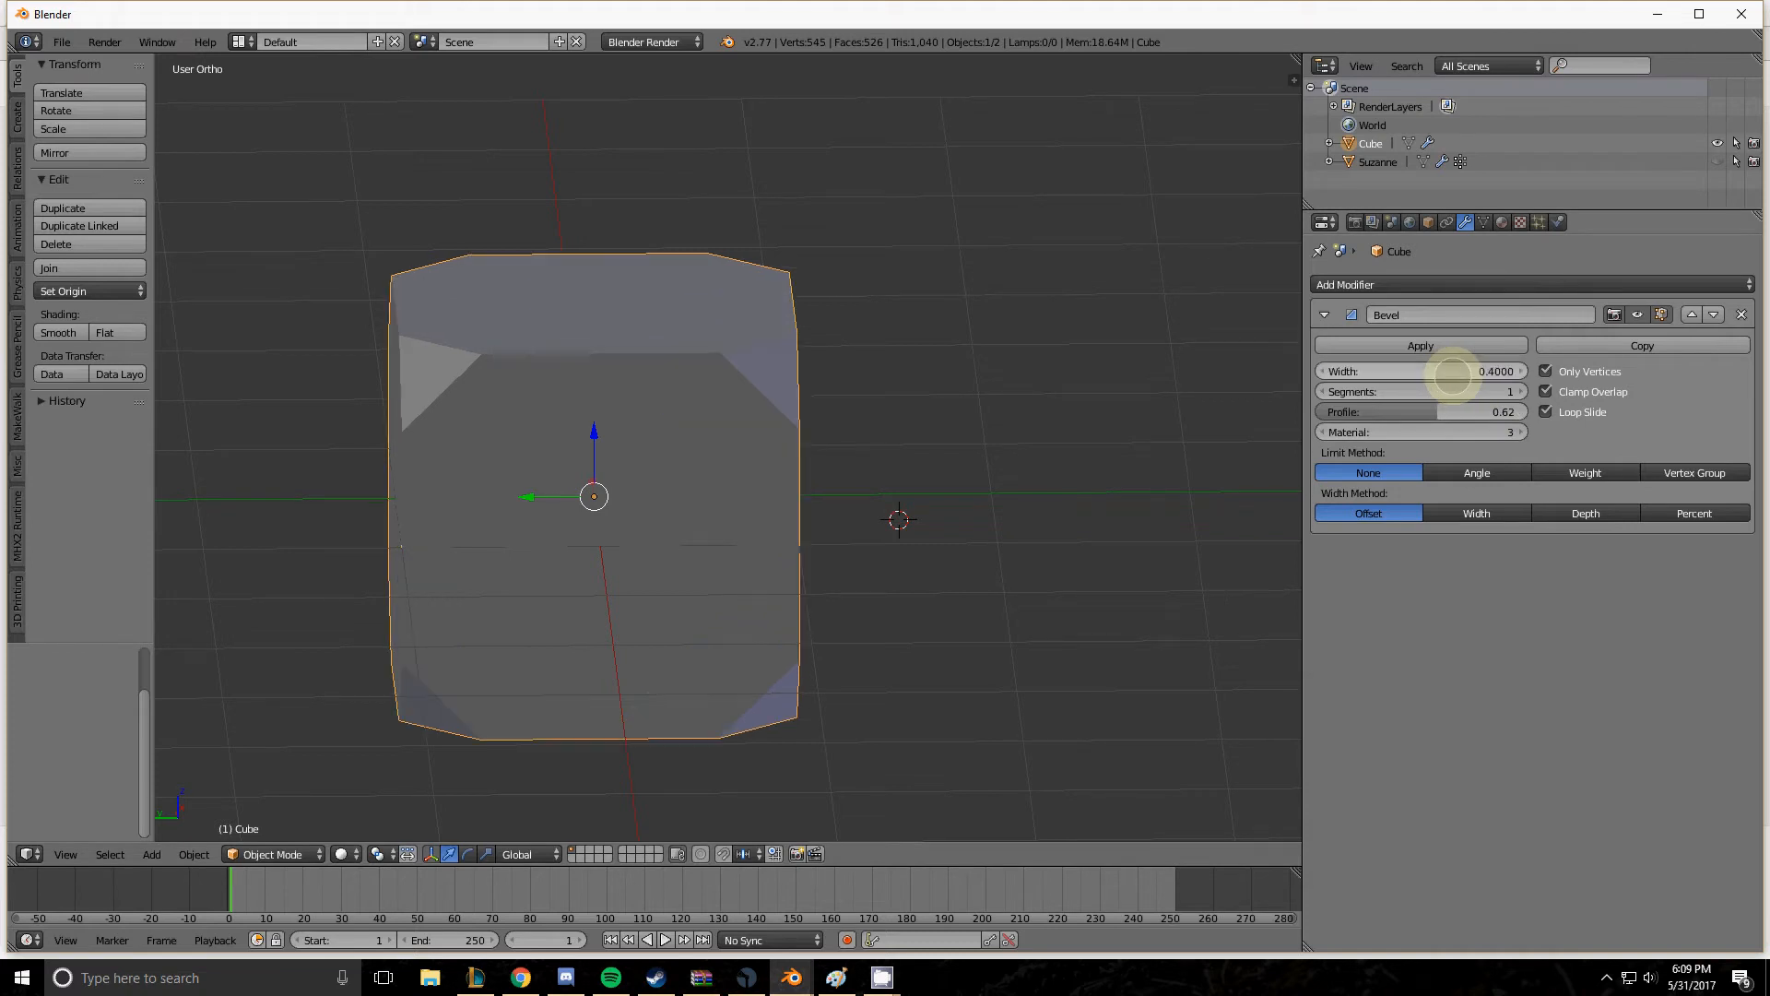
middle_click_drag(700, 583, 544, 446)
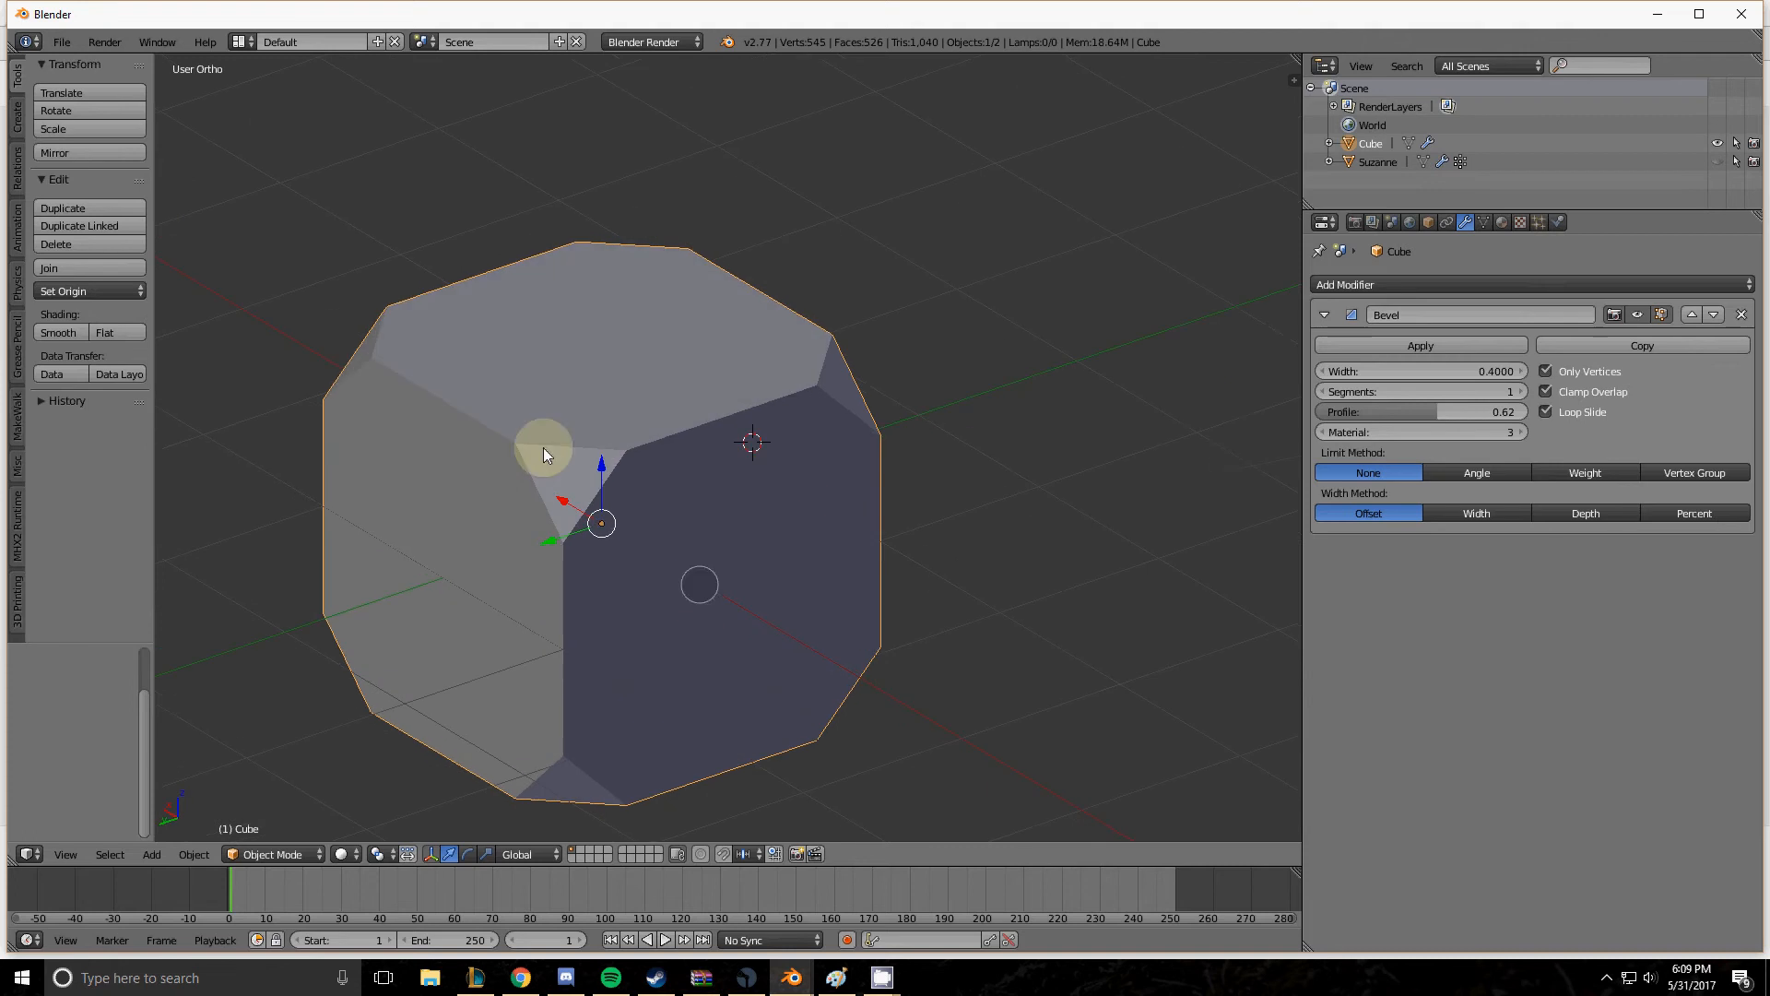
left_click(1547, 372)
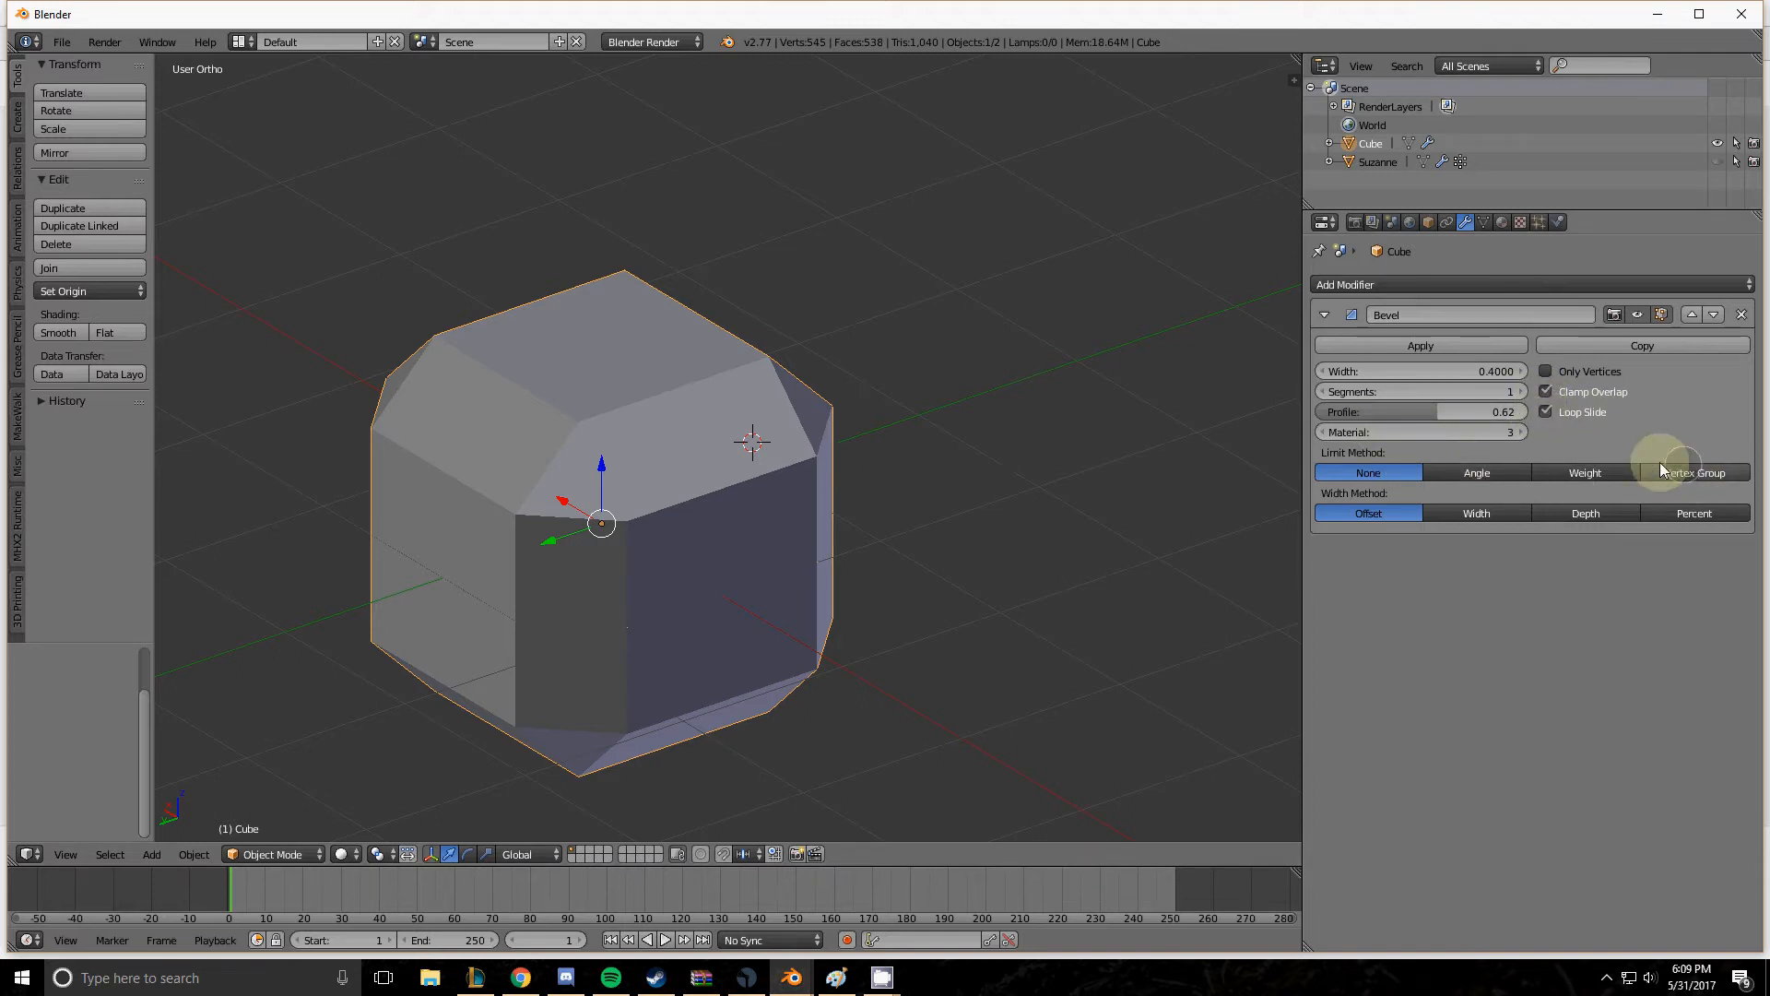
Hide the Cube, show Suzanne in the viewport instead, and inspect the monkey head's face up close.
left_click(1719, 144)
left_click(1717, 162)
middle_click_drag(761, 495, 558, 462)
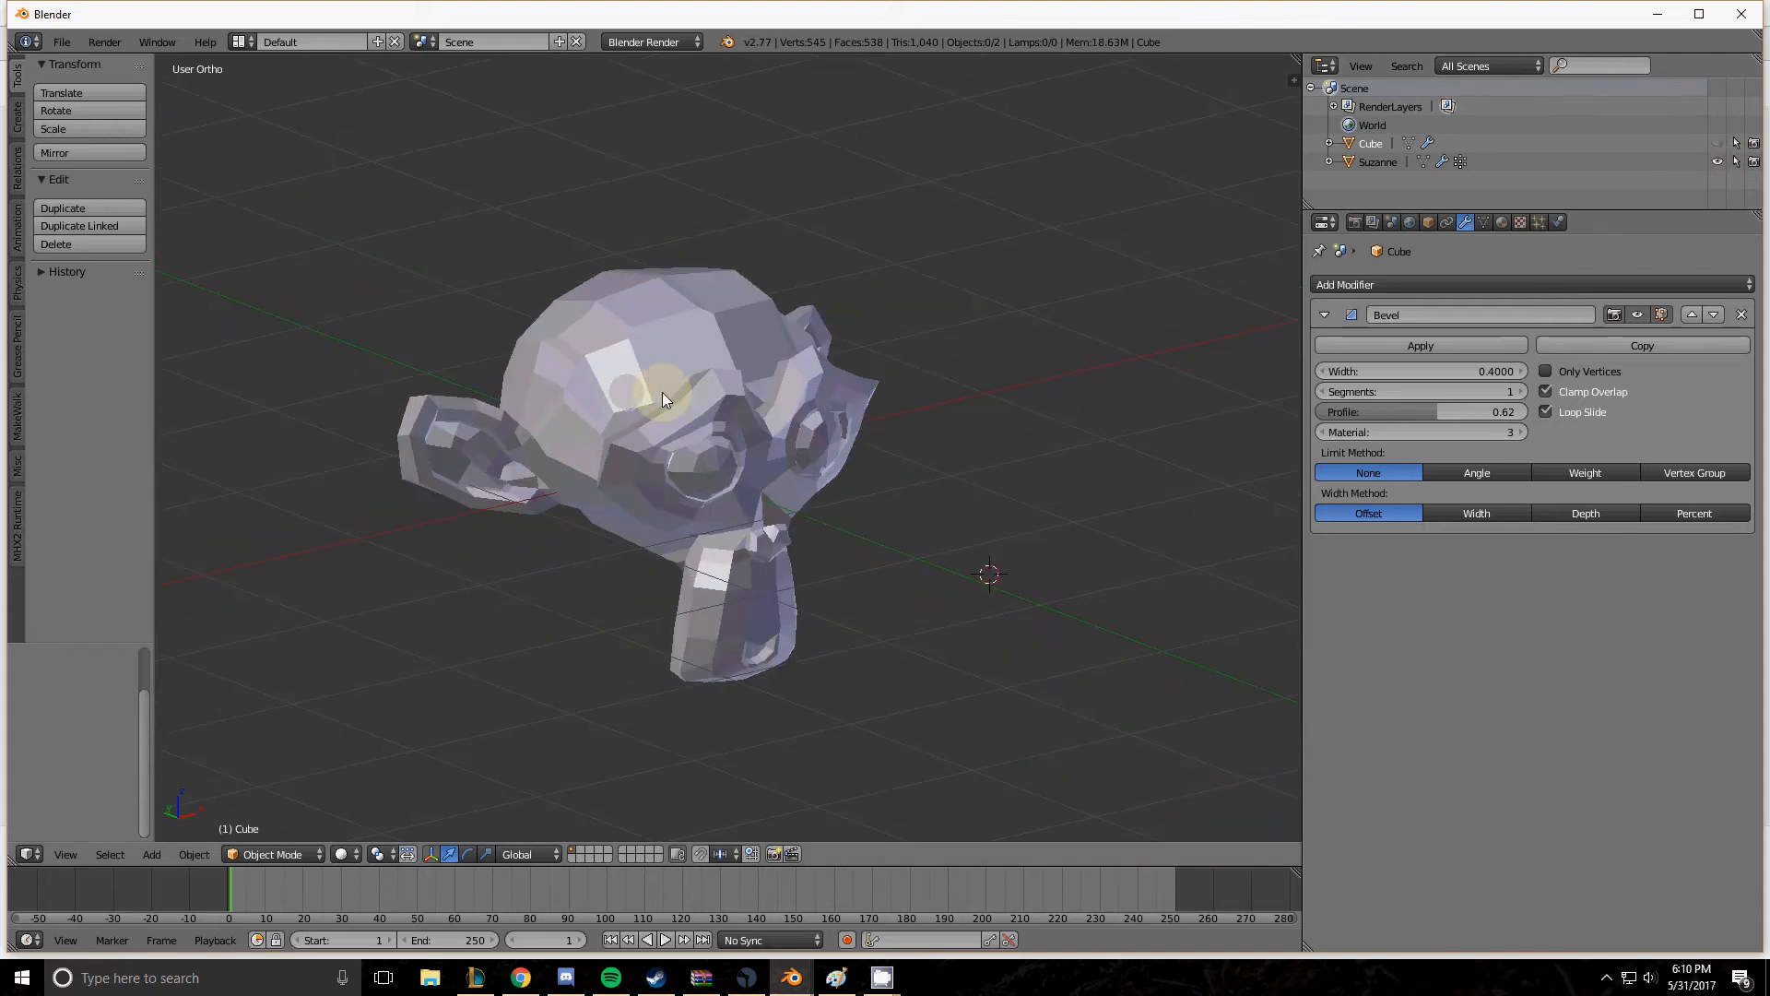
scroll(990, 406, "up", 3)
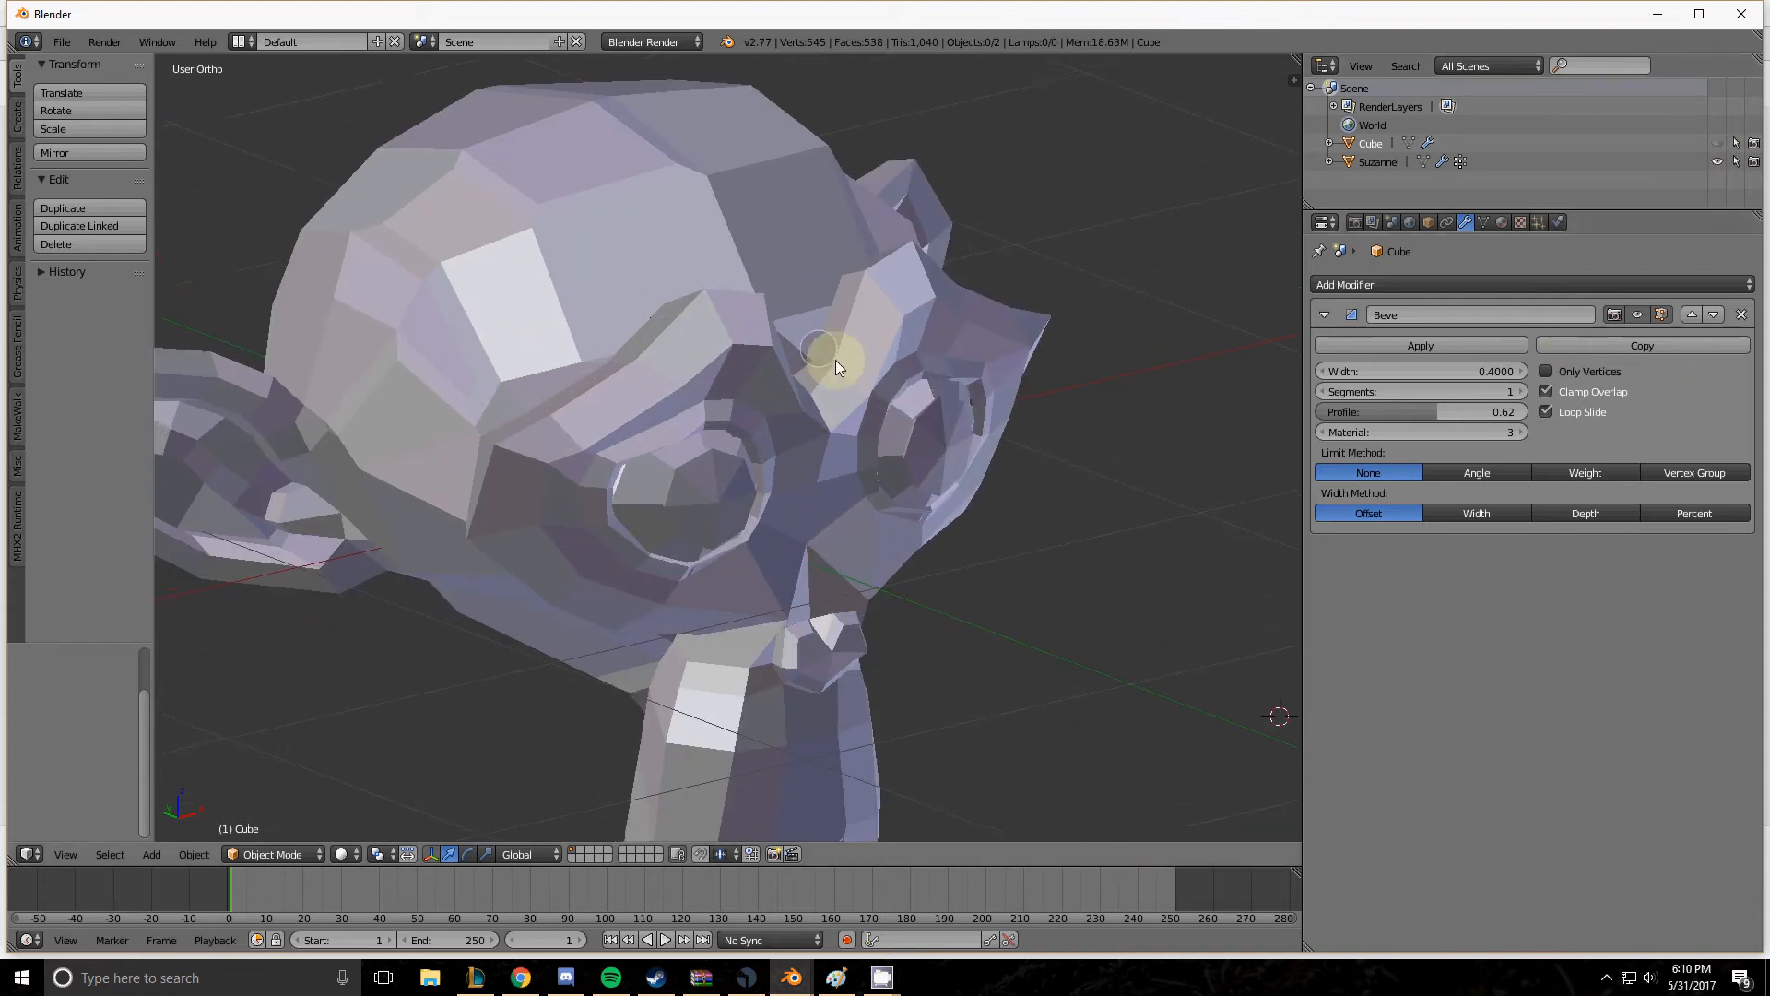
Select Suzanne, set its bevel limit method to None, and examine the beveled edges on the side of the head up close.
scroll(987, 451, "down", 2)
right_click(710, 392)
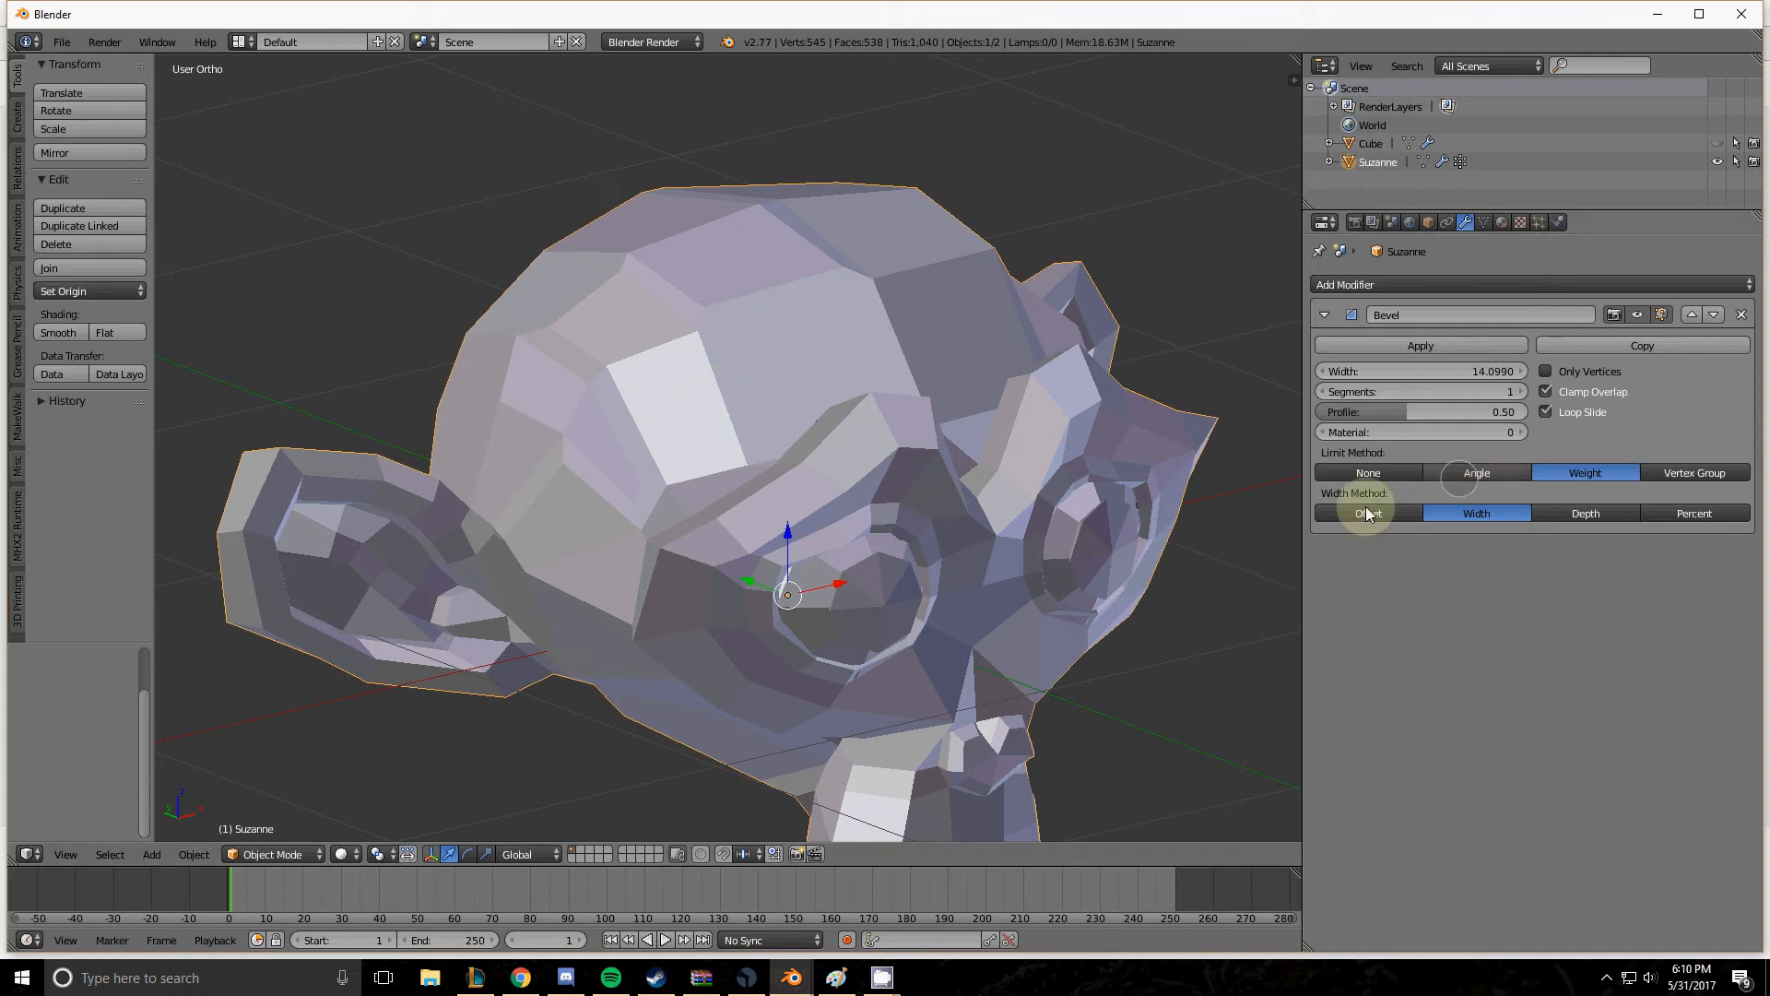
left_click(1369, 472)
middle_click_drag(995, 479, 710, 457)
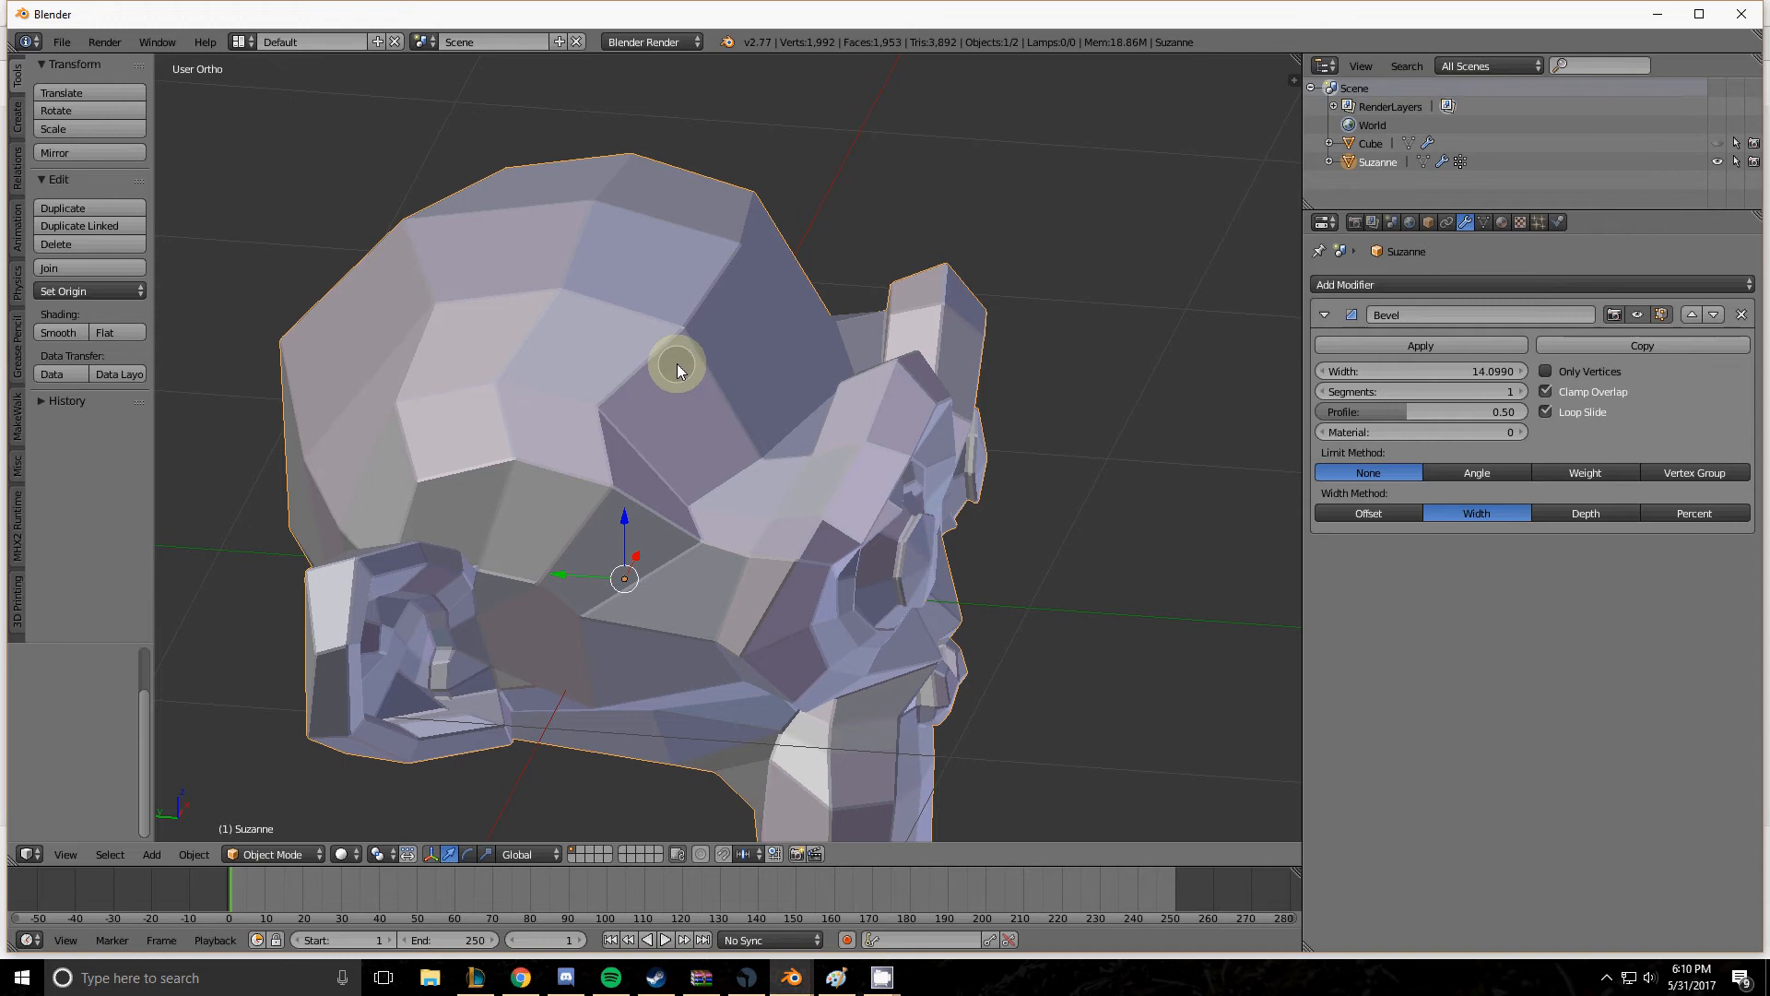
middle_click_drag(677, 363, 754, 522)
scroll(758, 479, "up", 6)
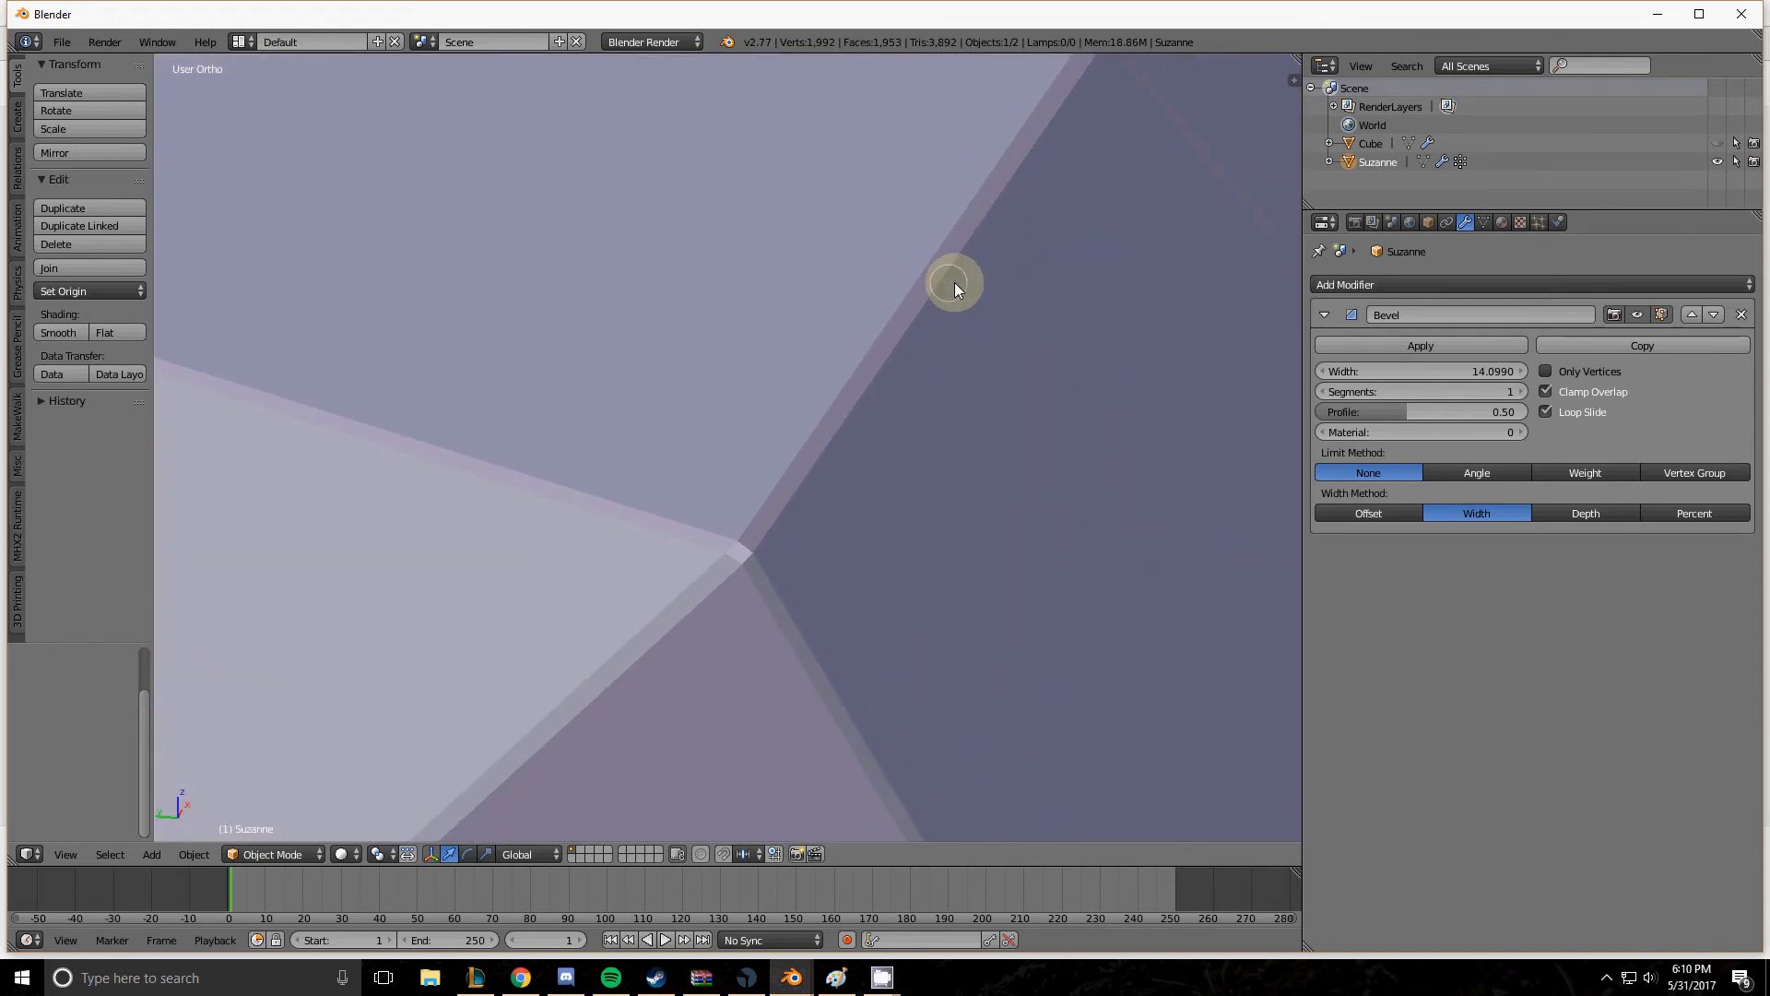
Raise Suzanne's bevel width to 35.343 and examine the edges near the ear and temple.
left_click_drag(1414, 371, 1765, 393)
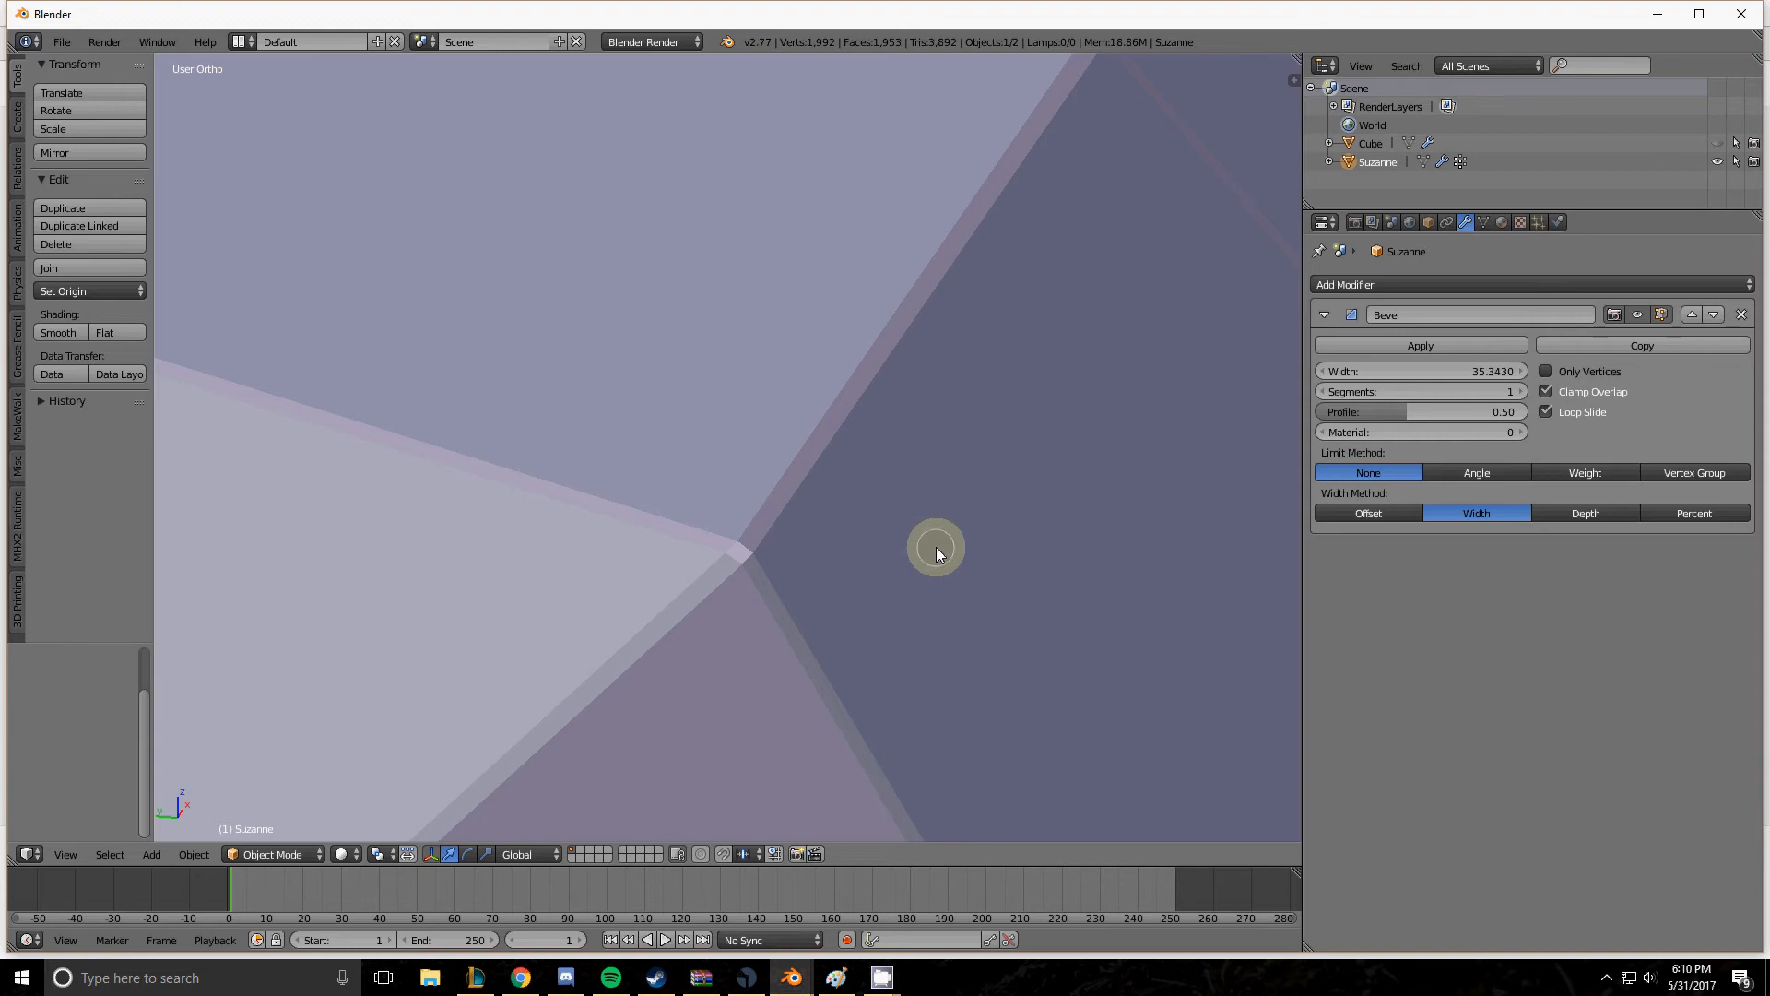
middle_click_drag(937, 552, 406, 819)
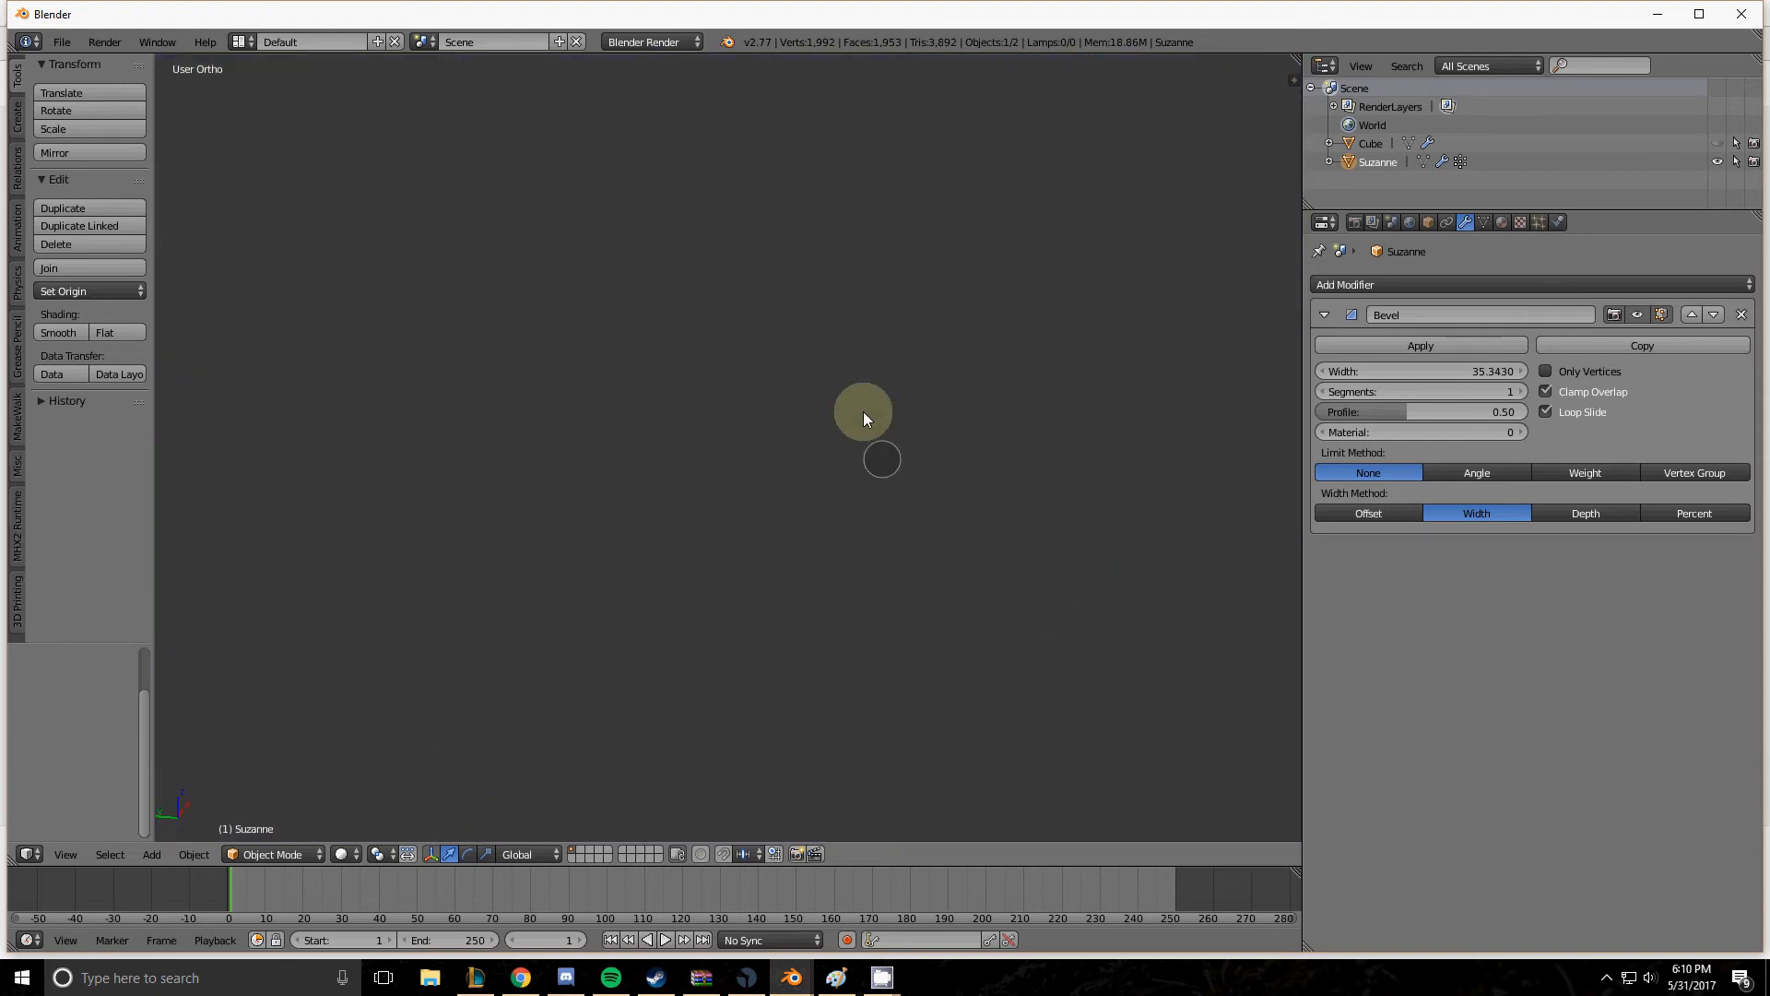
middle_click_drag(865, 417, 774, 471)
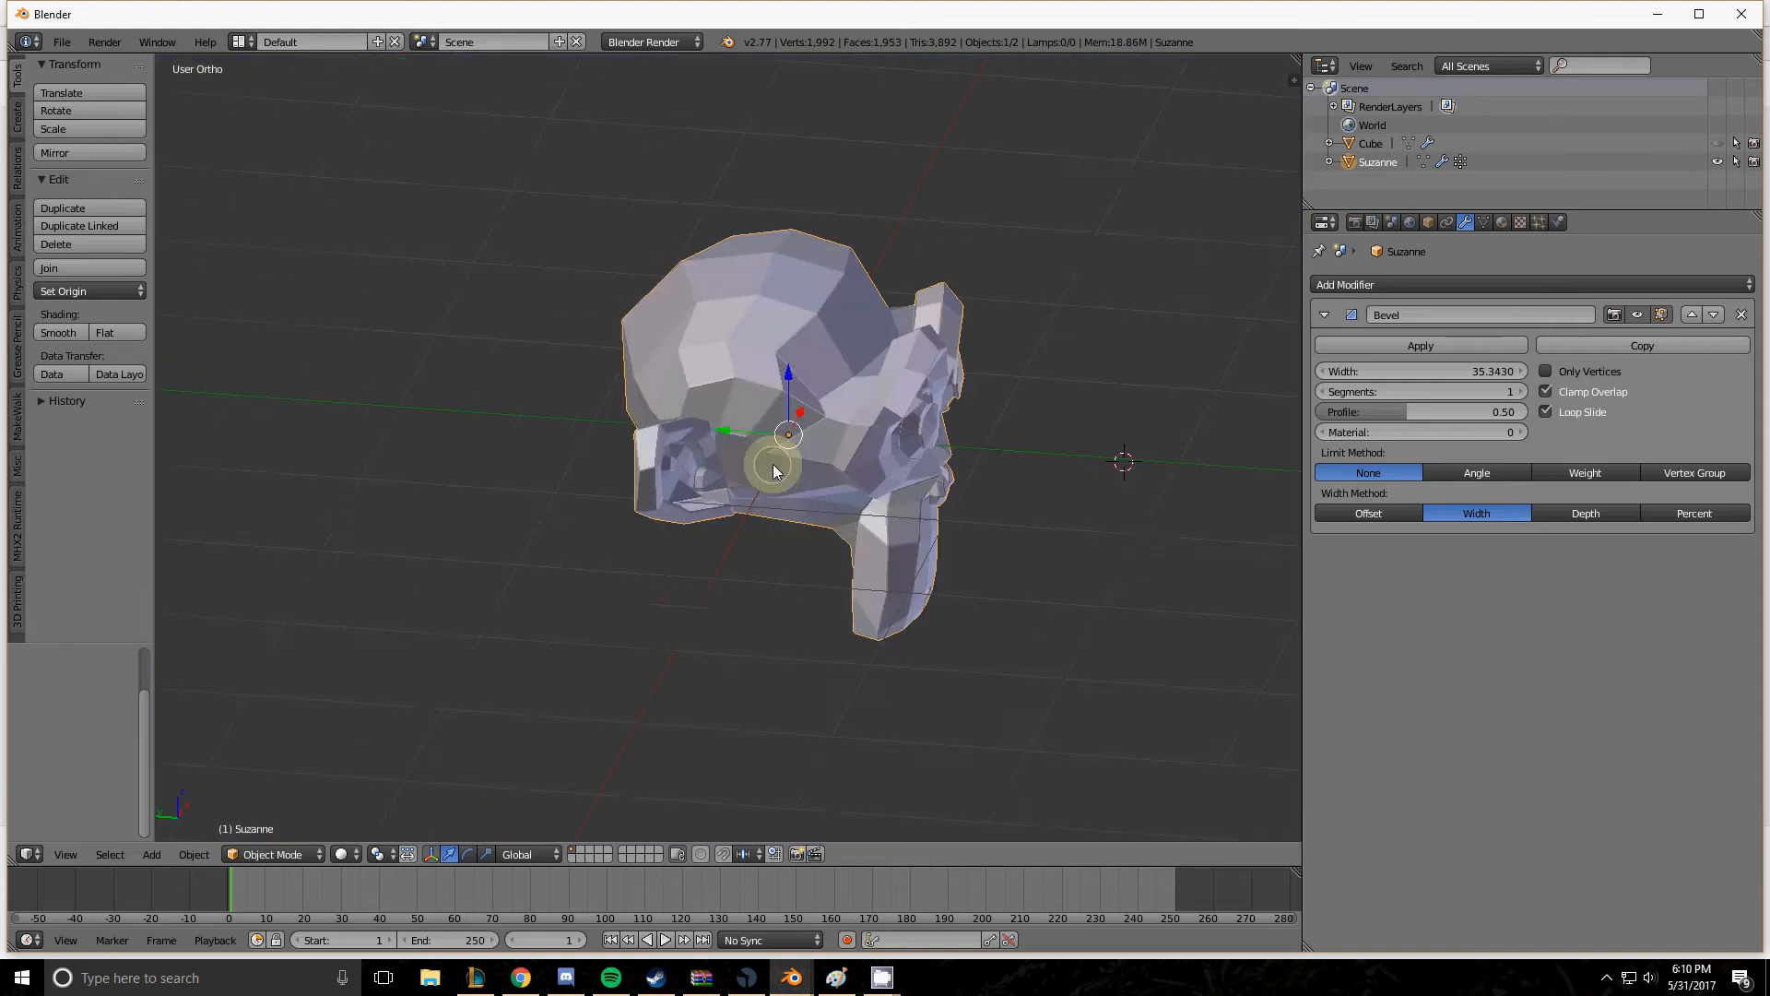
scroll(773, 470, "up", 10)
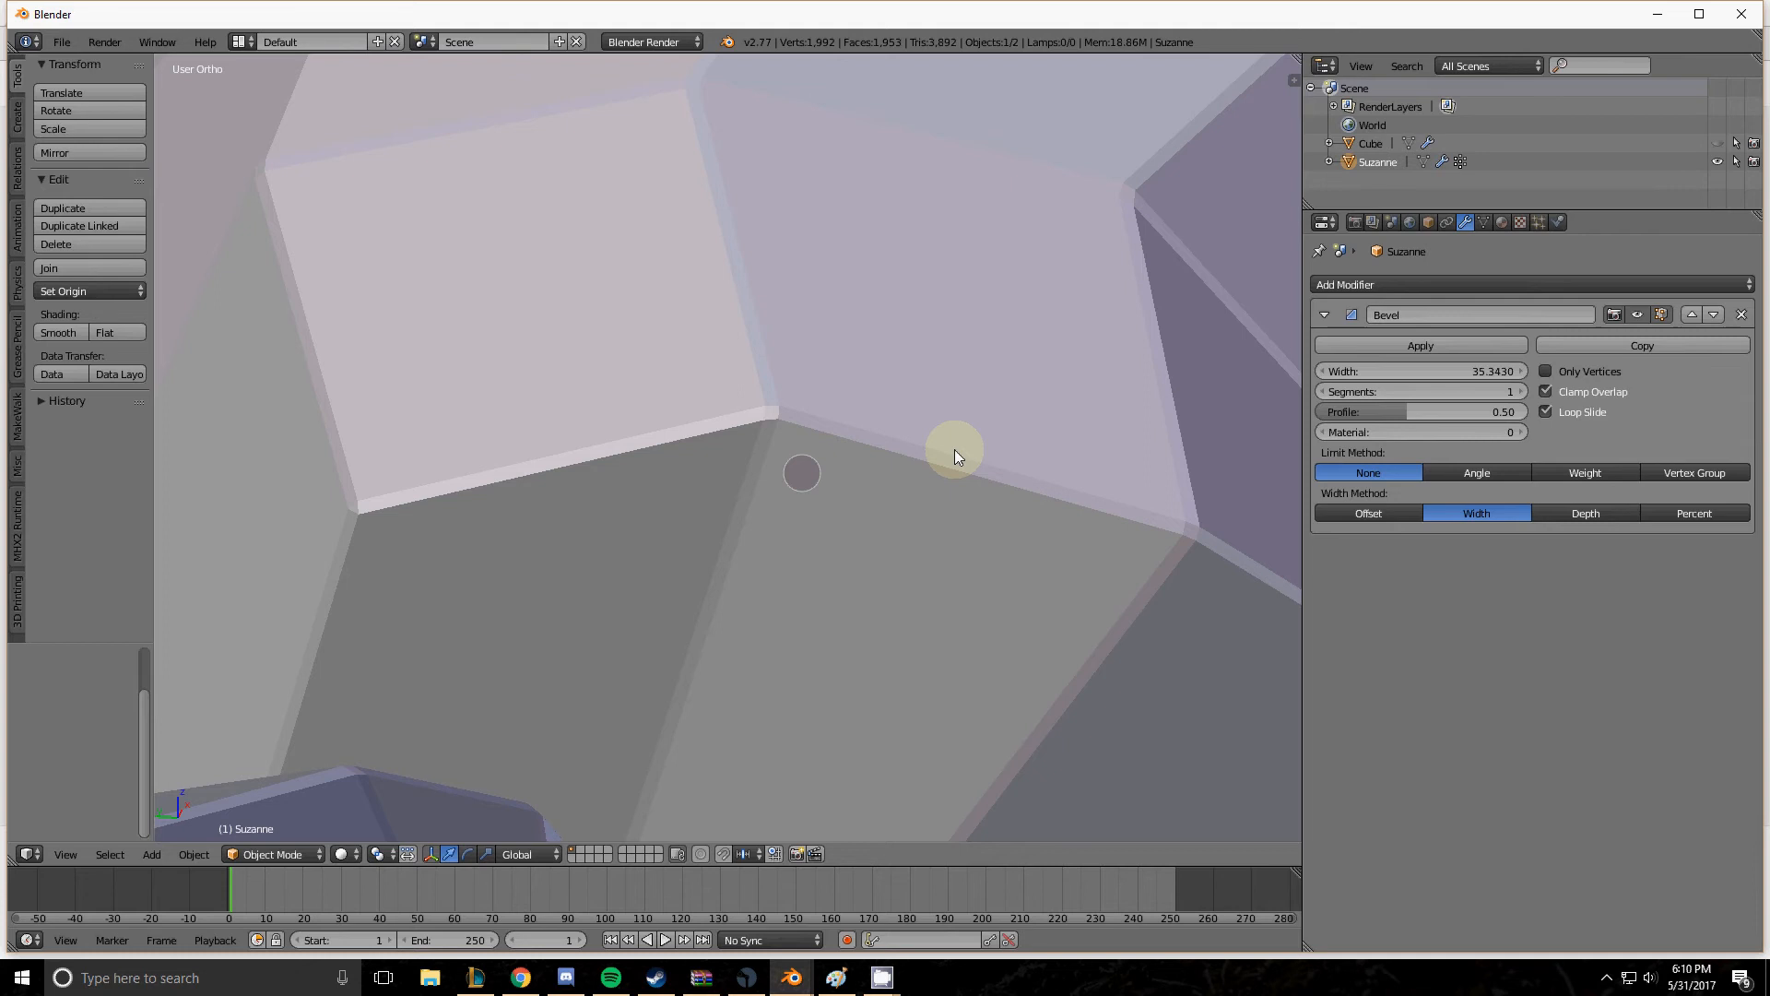
scroll(1182, 555, "down", 5)
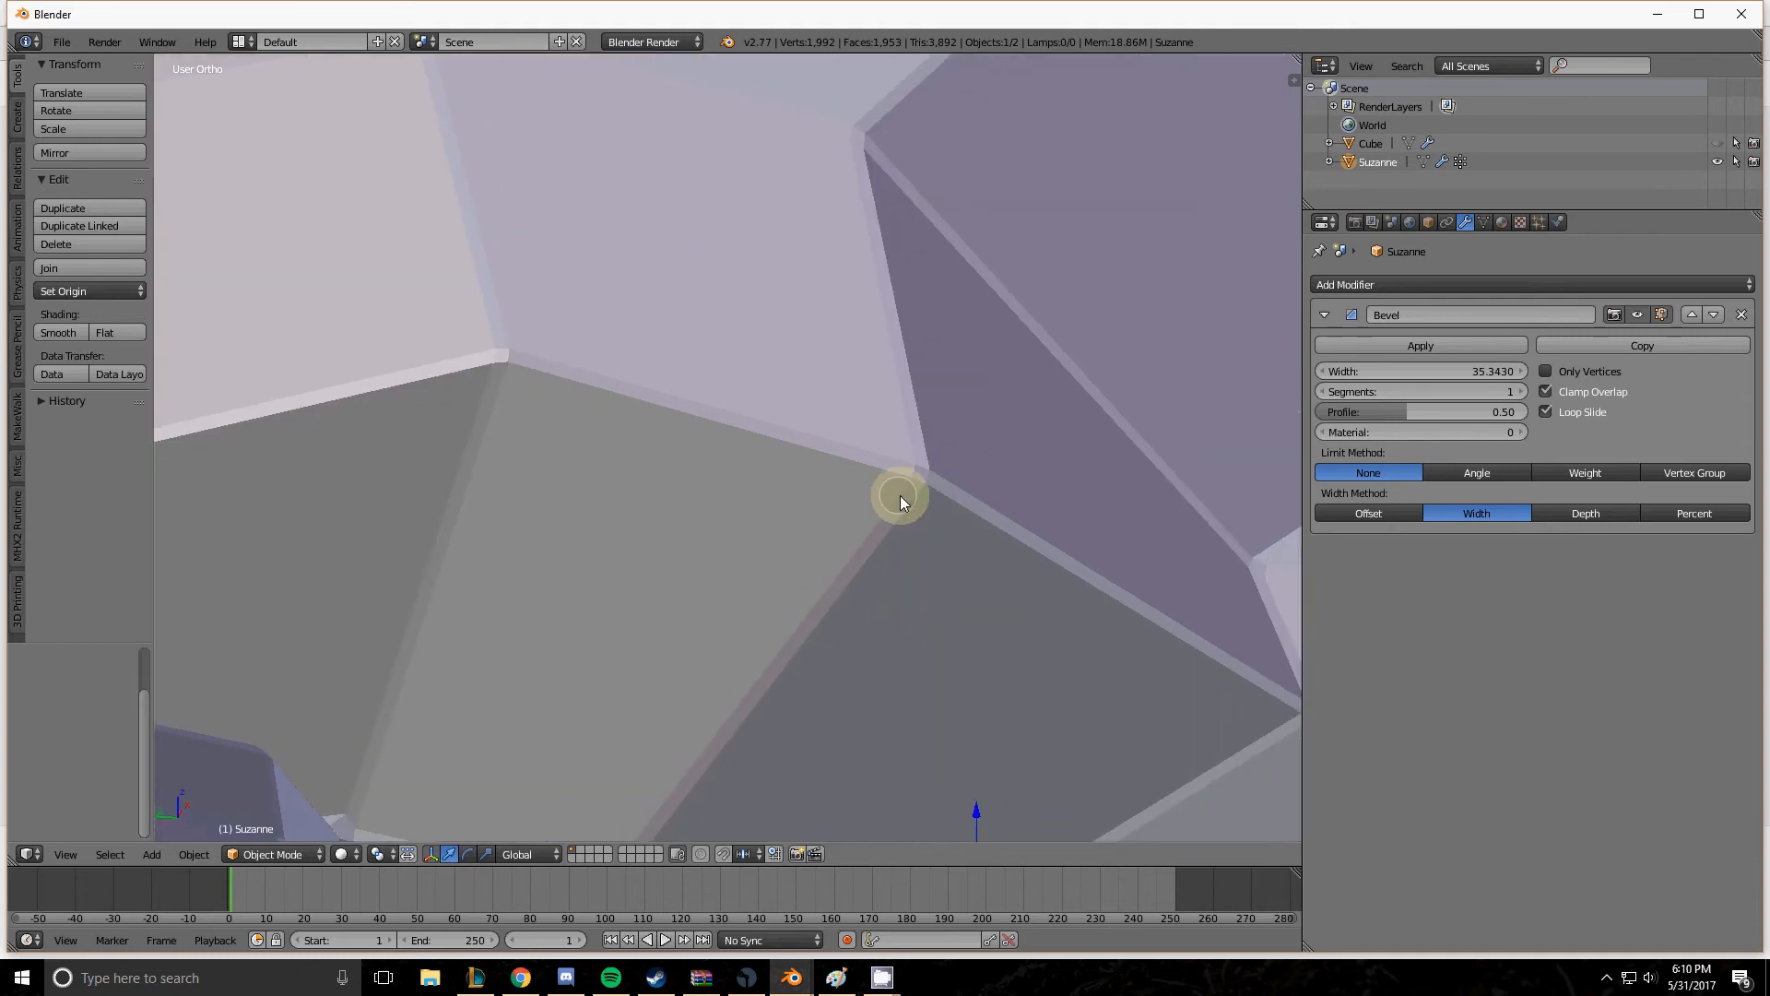
Limit Suzanne's bevel by Angle, try different thresholds including 25.9°, and finish with the angle at 180°.
left_click(1452, 473)
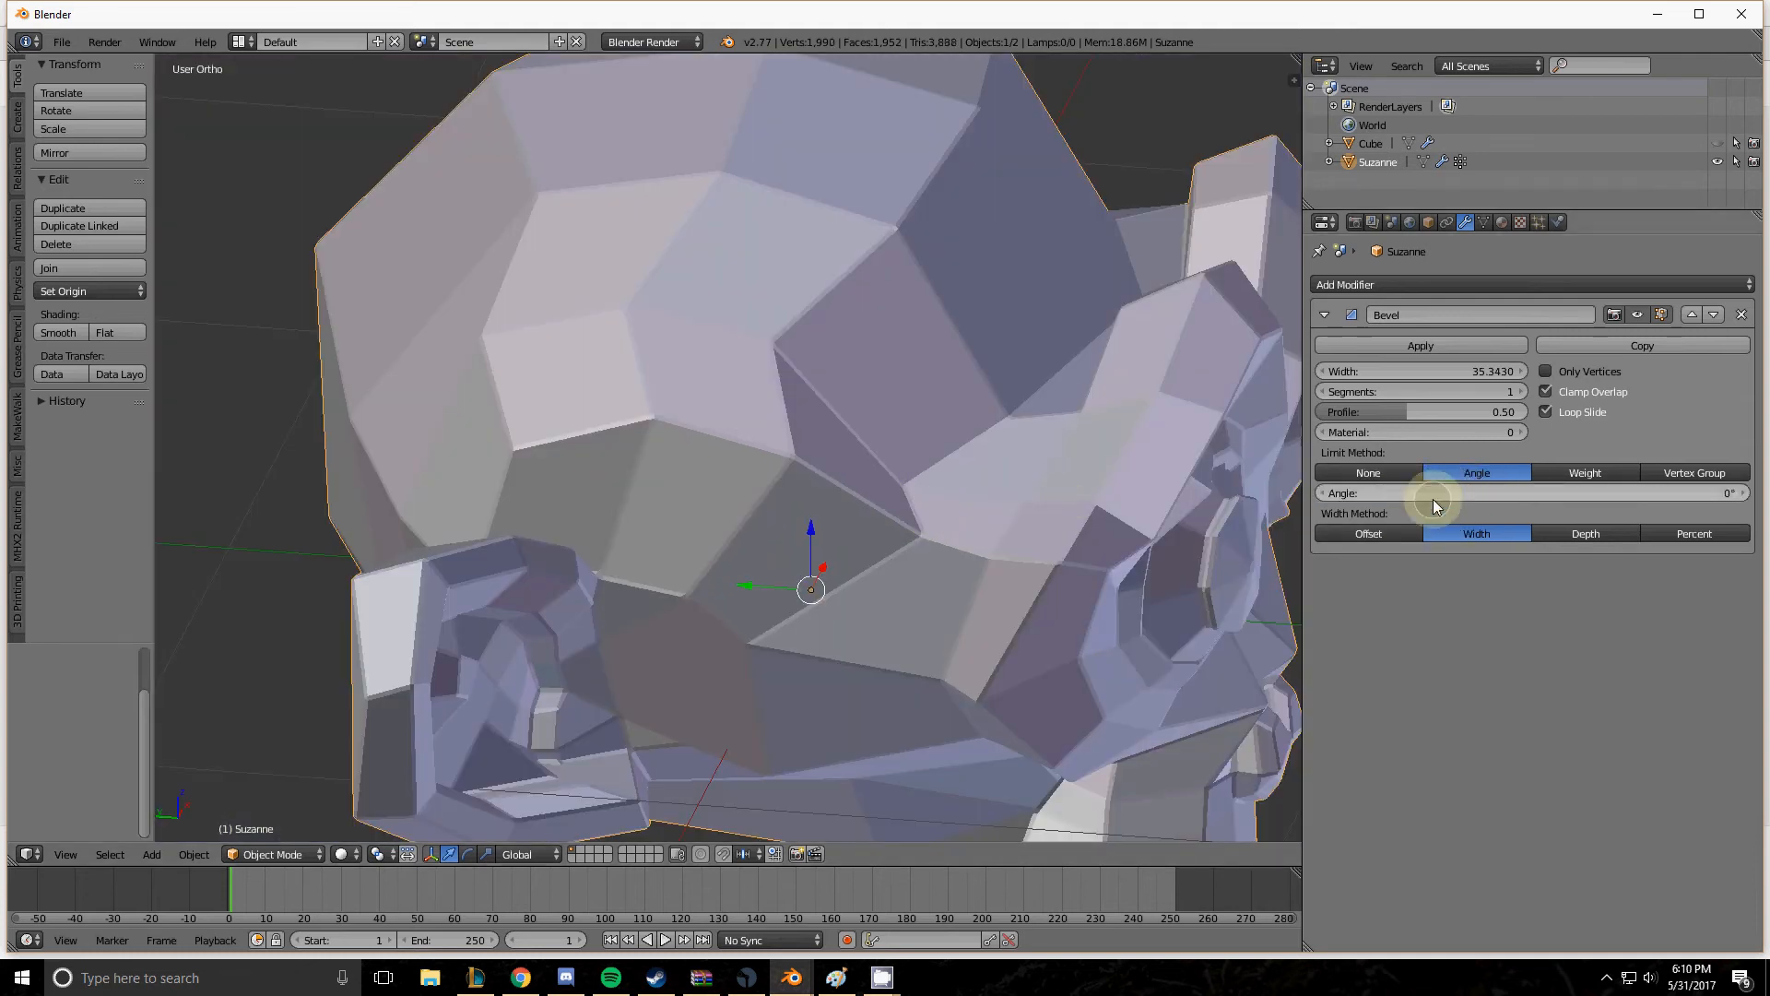
left_click_drag(1415, 498, 1559, 501)
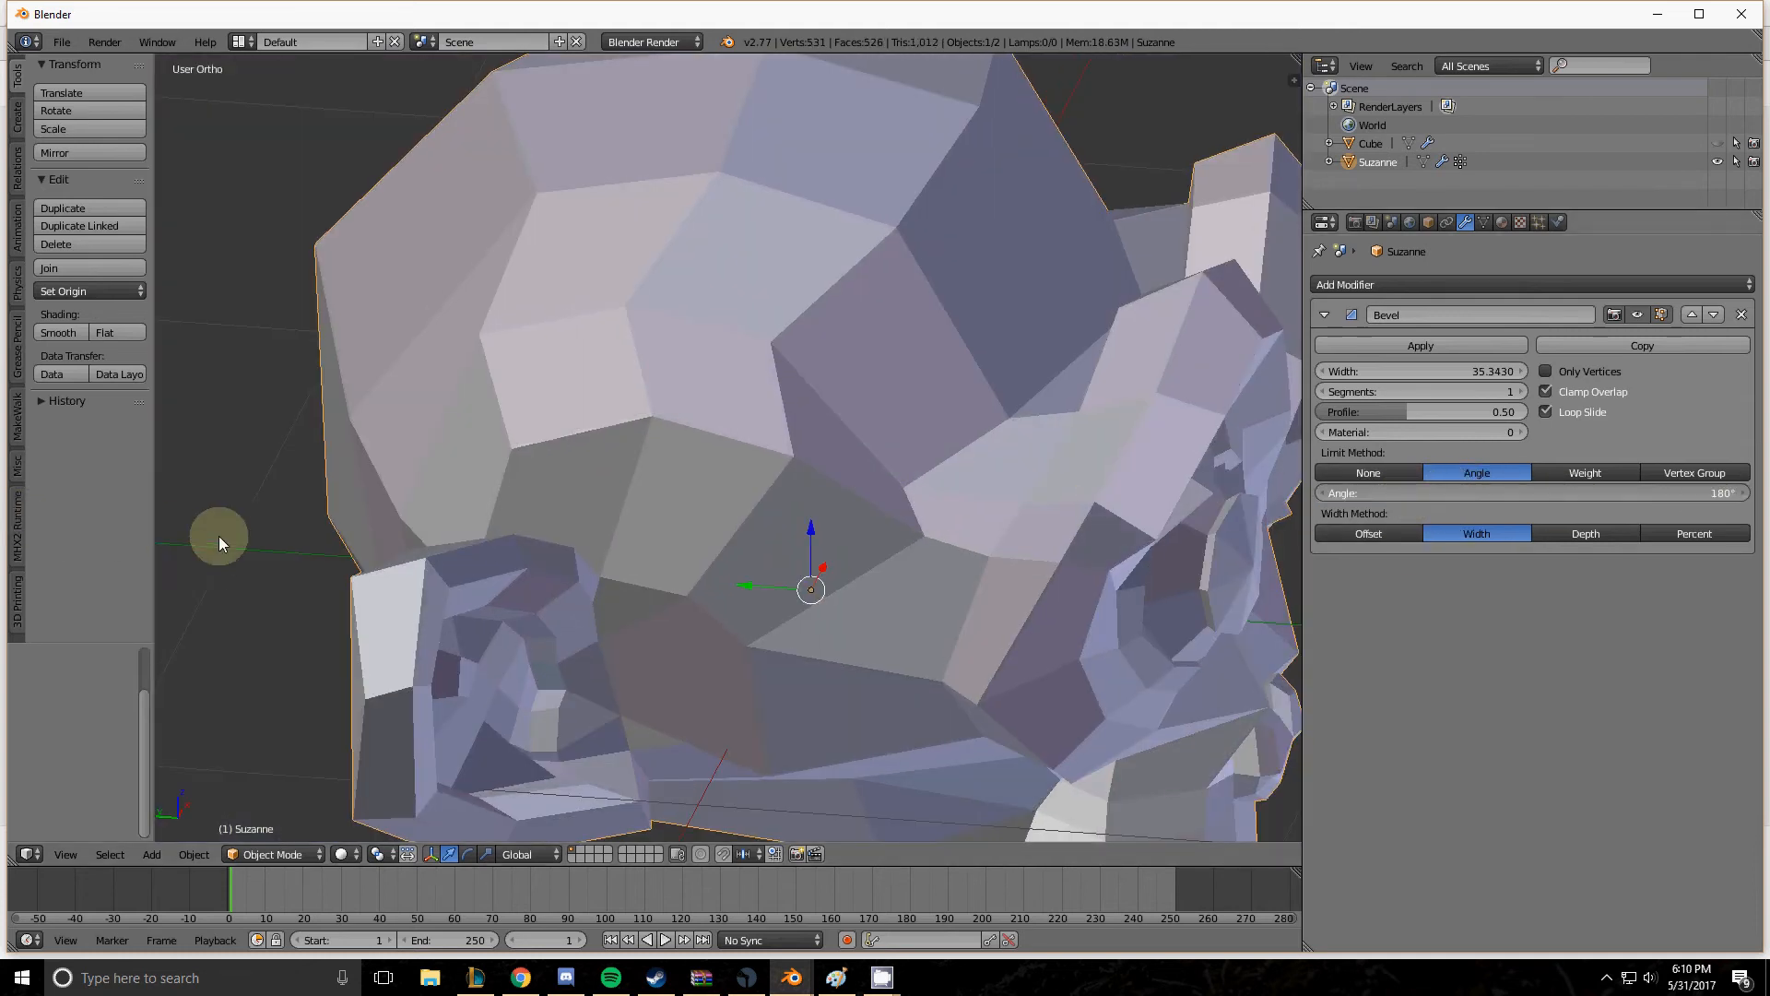
left_click_drag(118, 544, 1754, 533)
left_click_drag(191, 535, 721, 171)
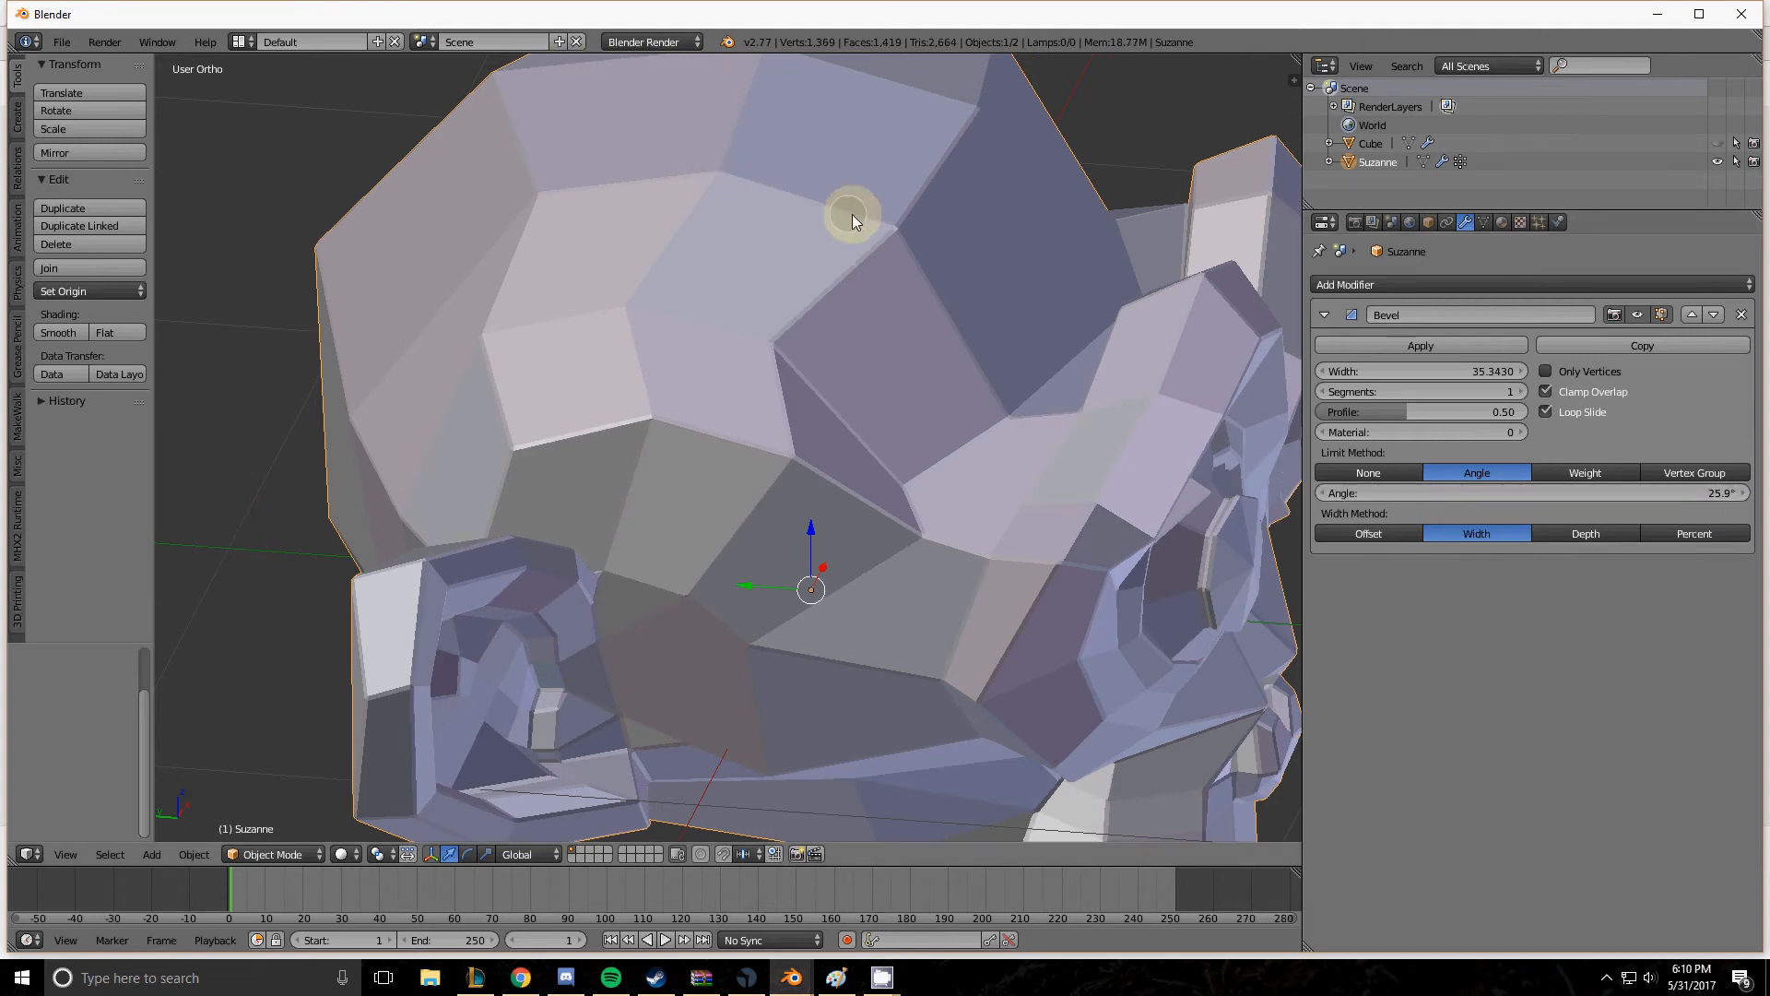
left_click_drag(1723, 502, 18, 510)
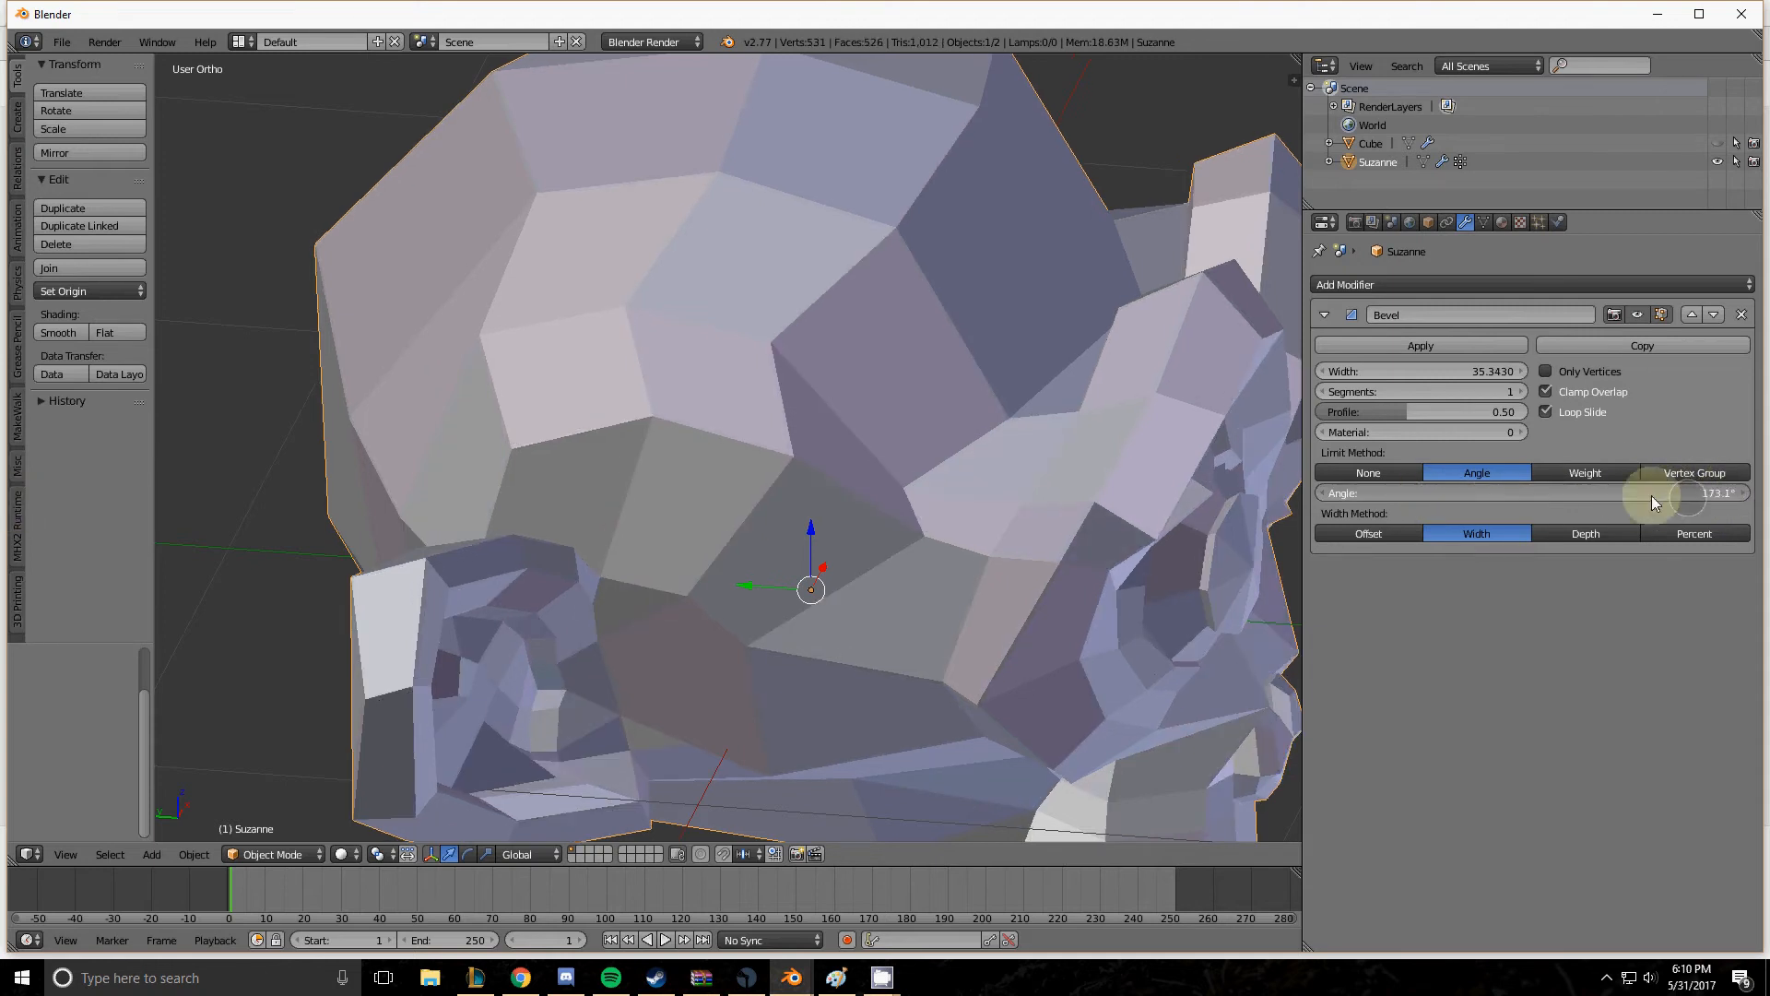
left_click_drag(1505, 495, 1715, 511)
left_click_drag(1584, 496, 1712, 451)
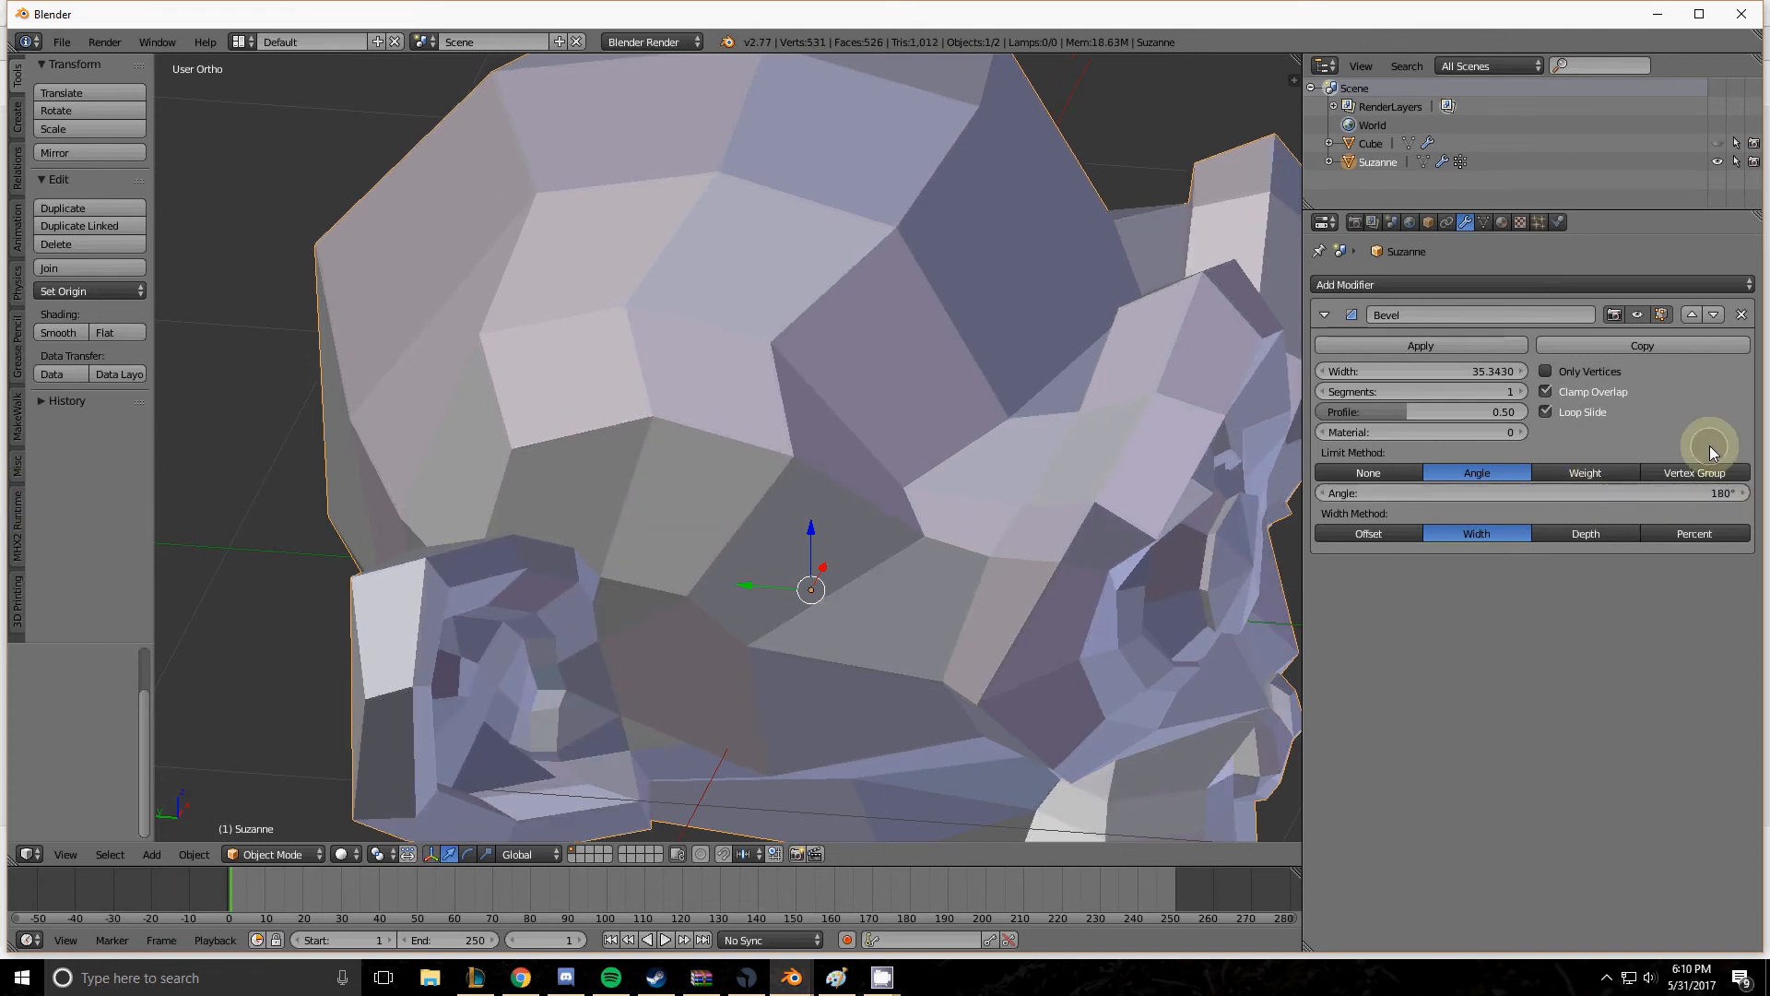
Switch the bevel's limit method to Weight and inspect which edges of the head are beveled.
left_click(1573, 472)
middle_click_drag(862, 458, 781, 521)
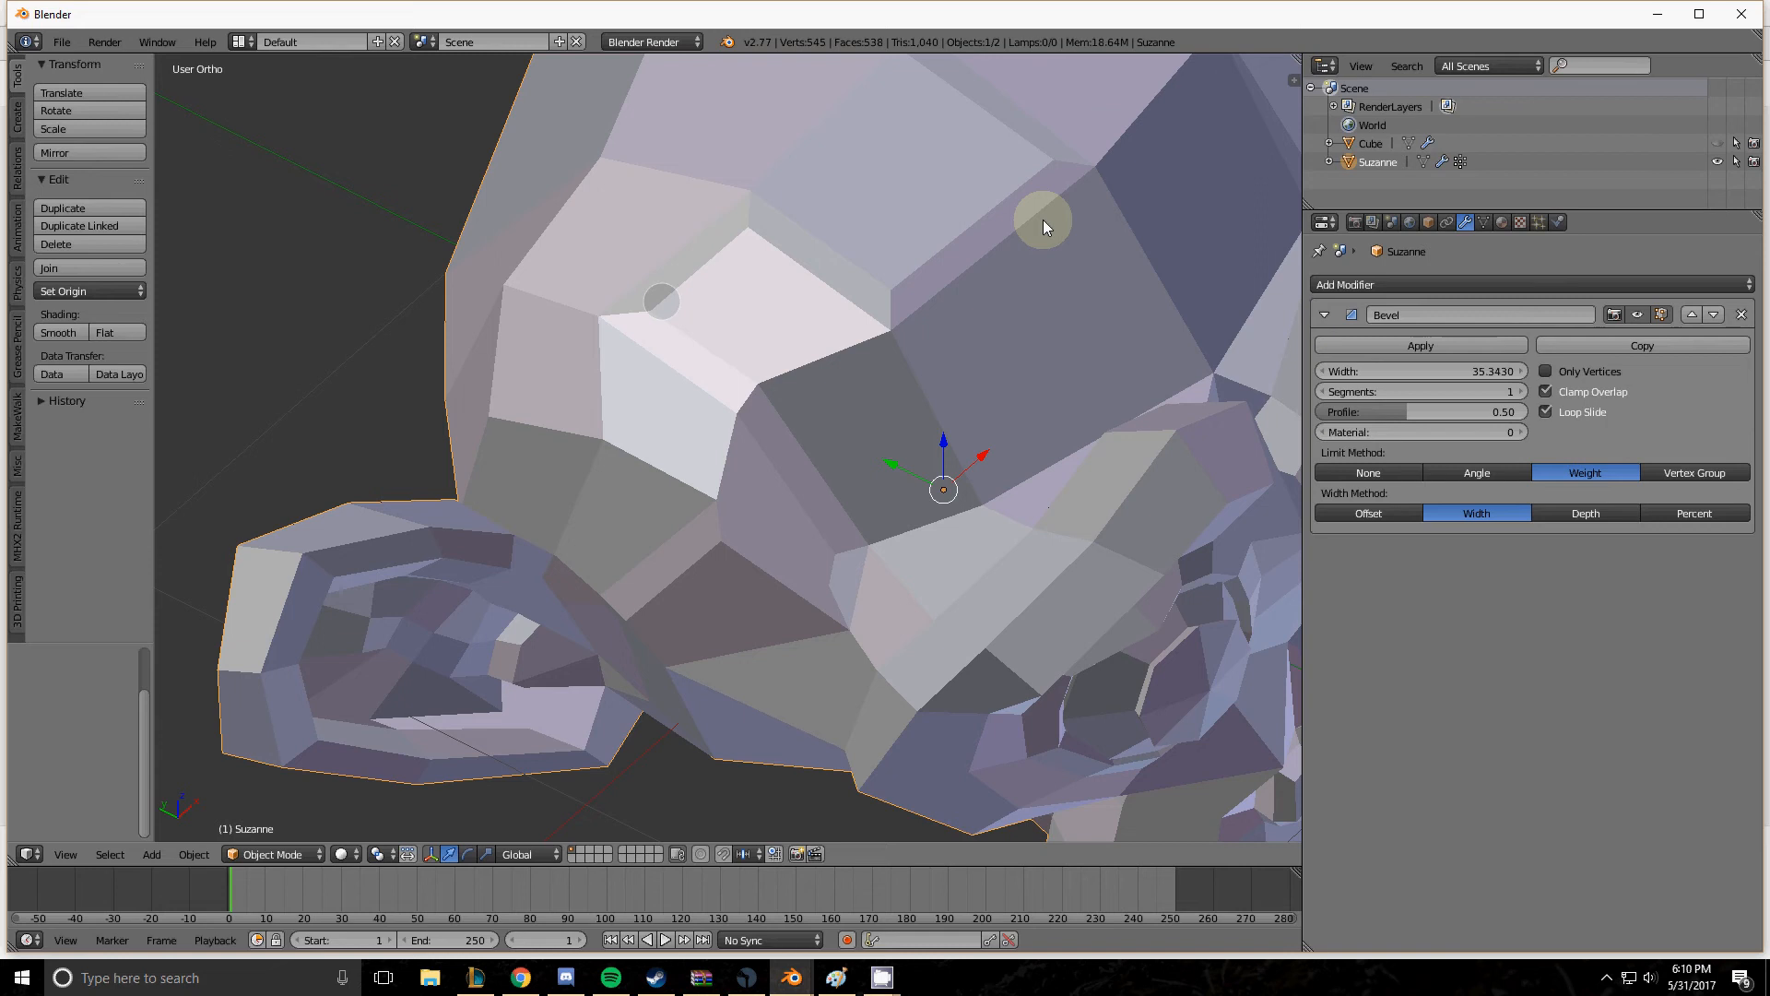
middle_click_drag(1072, 599, 1025, 511)
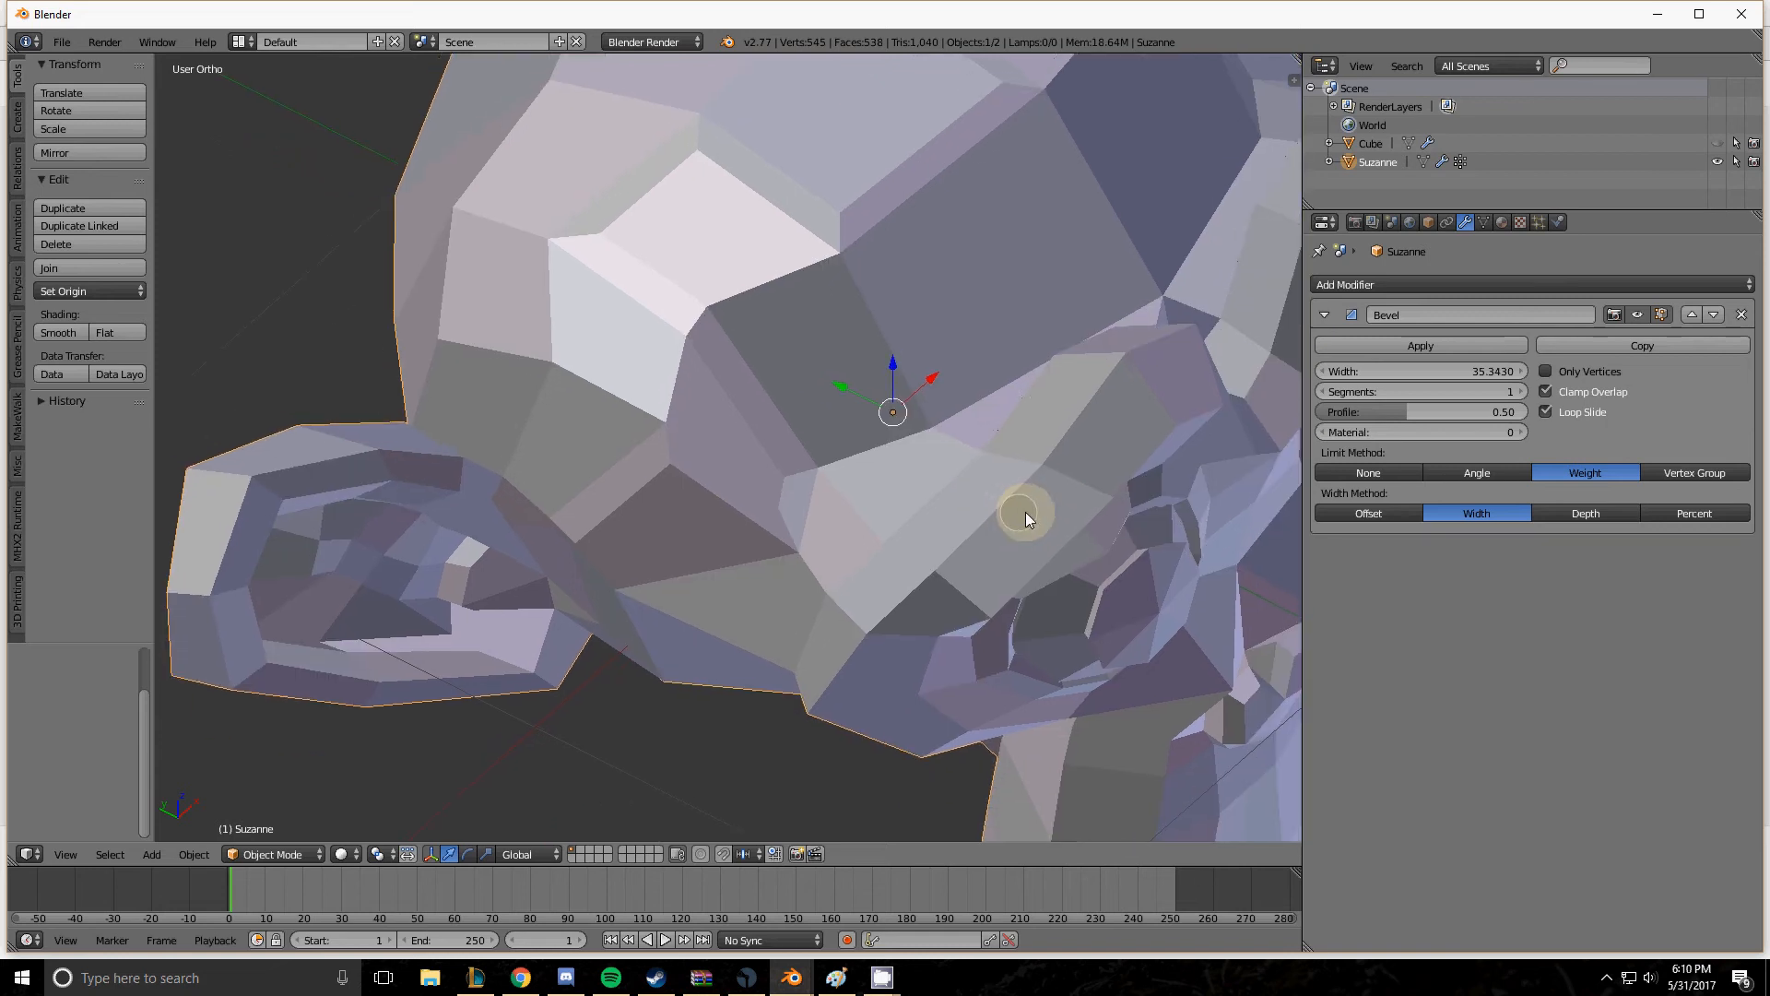
In Edit Mode, clear the selection, select the two edges along the brow above one eye, and give them a bevel weight of 1.
key("Tab")
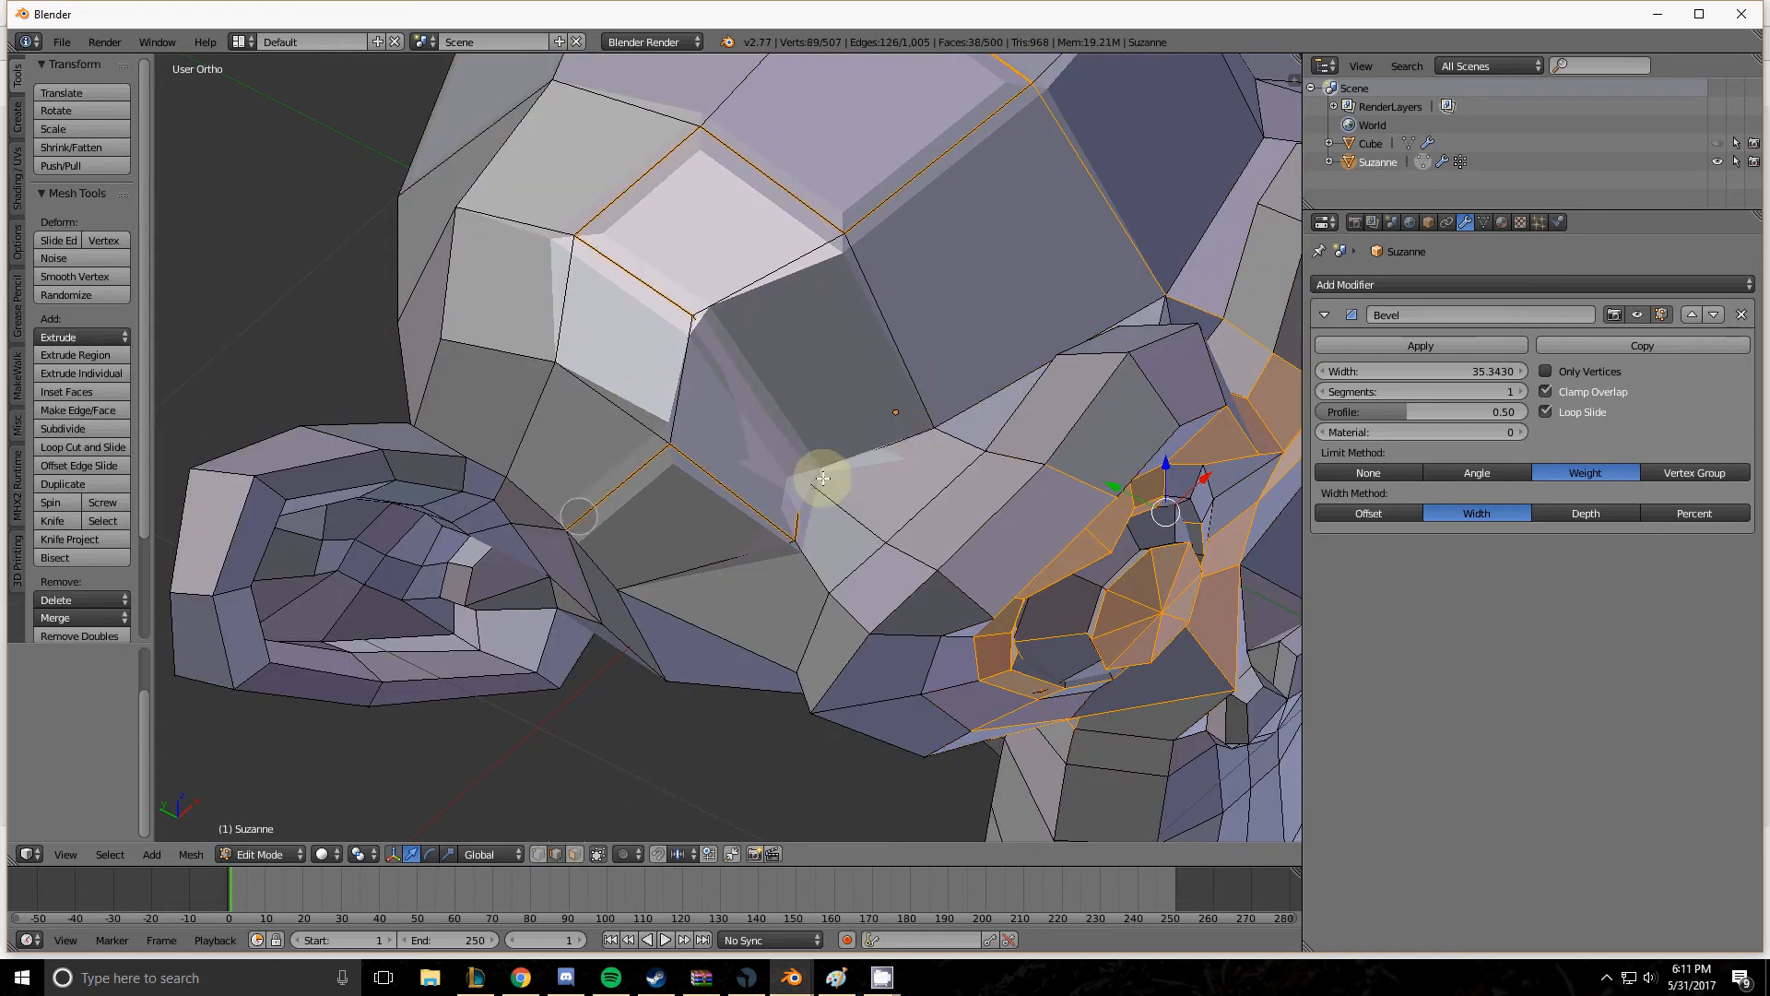
key("a")
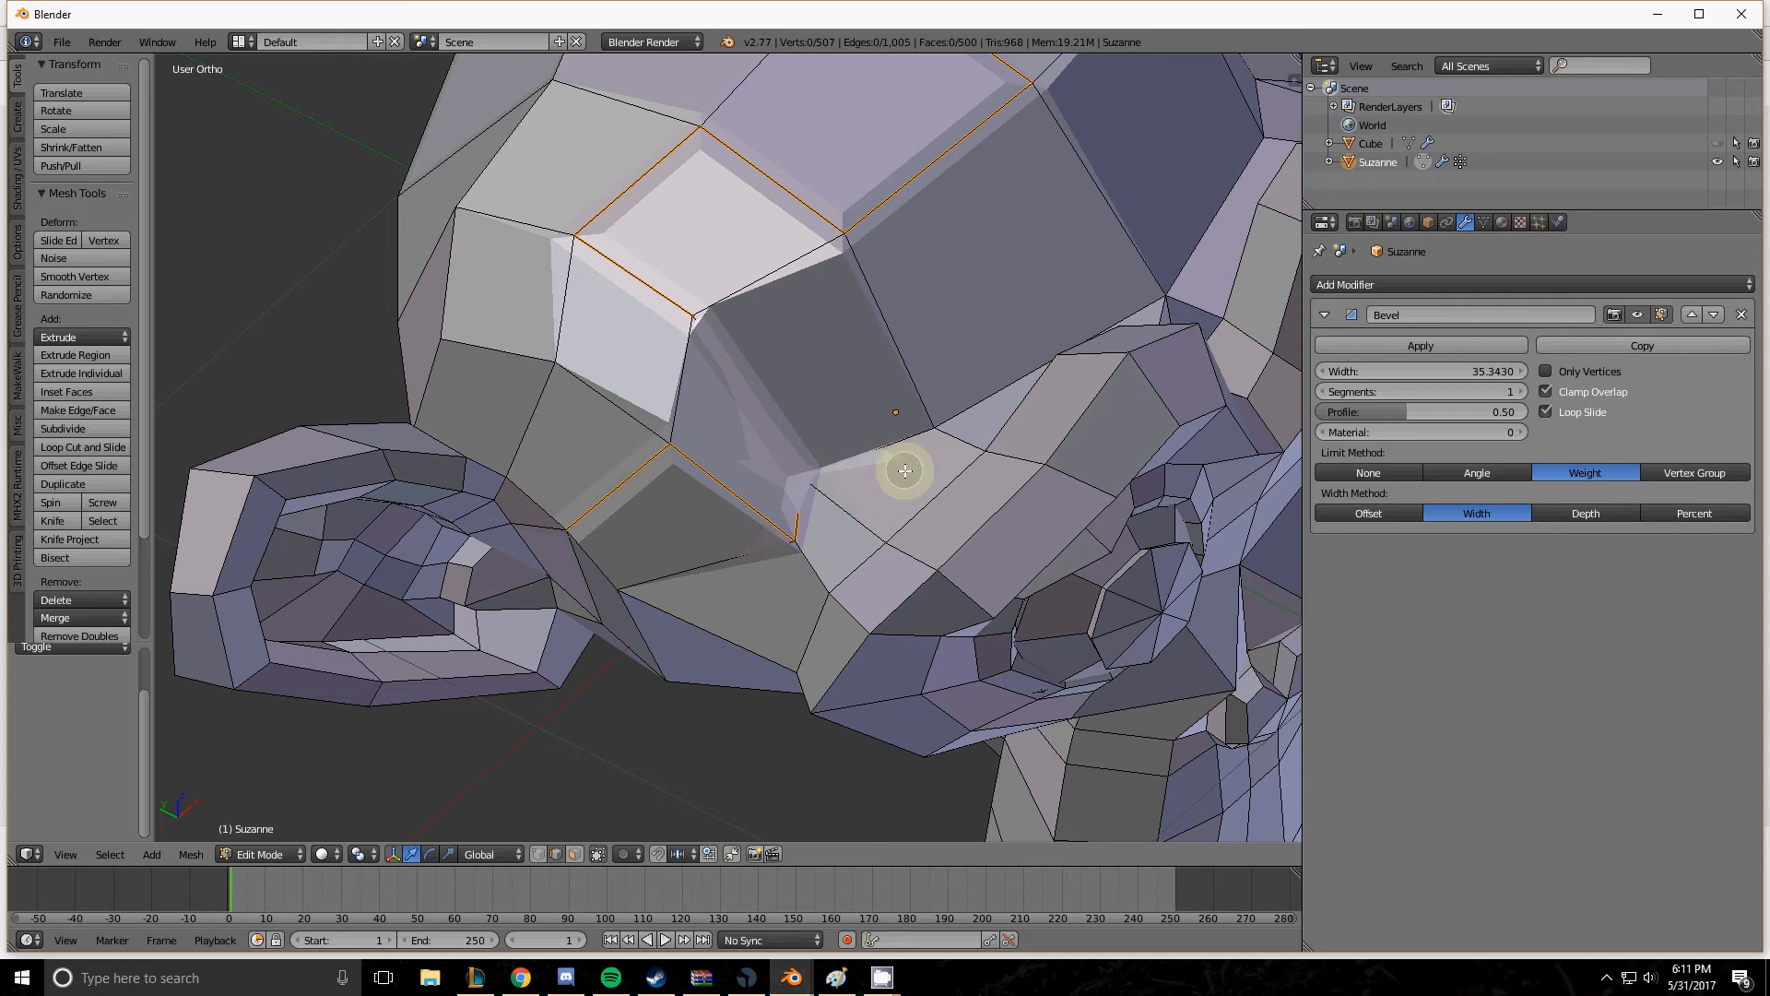
middle_click_drag(901, 466, 695, 451, "shift")
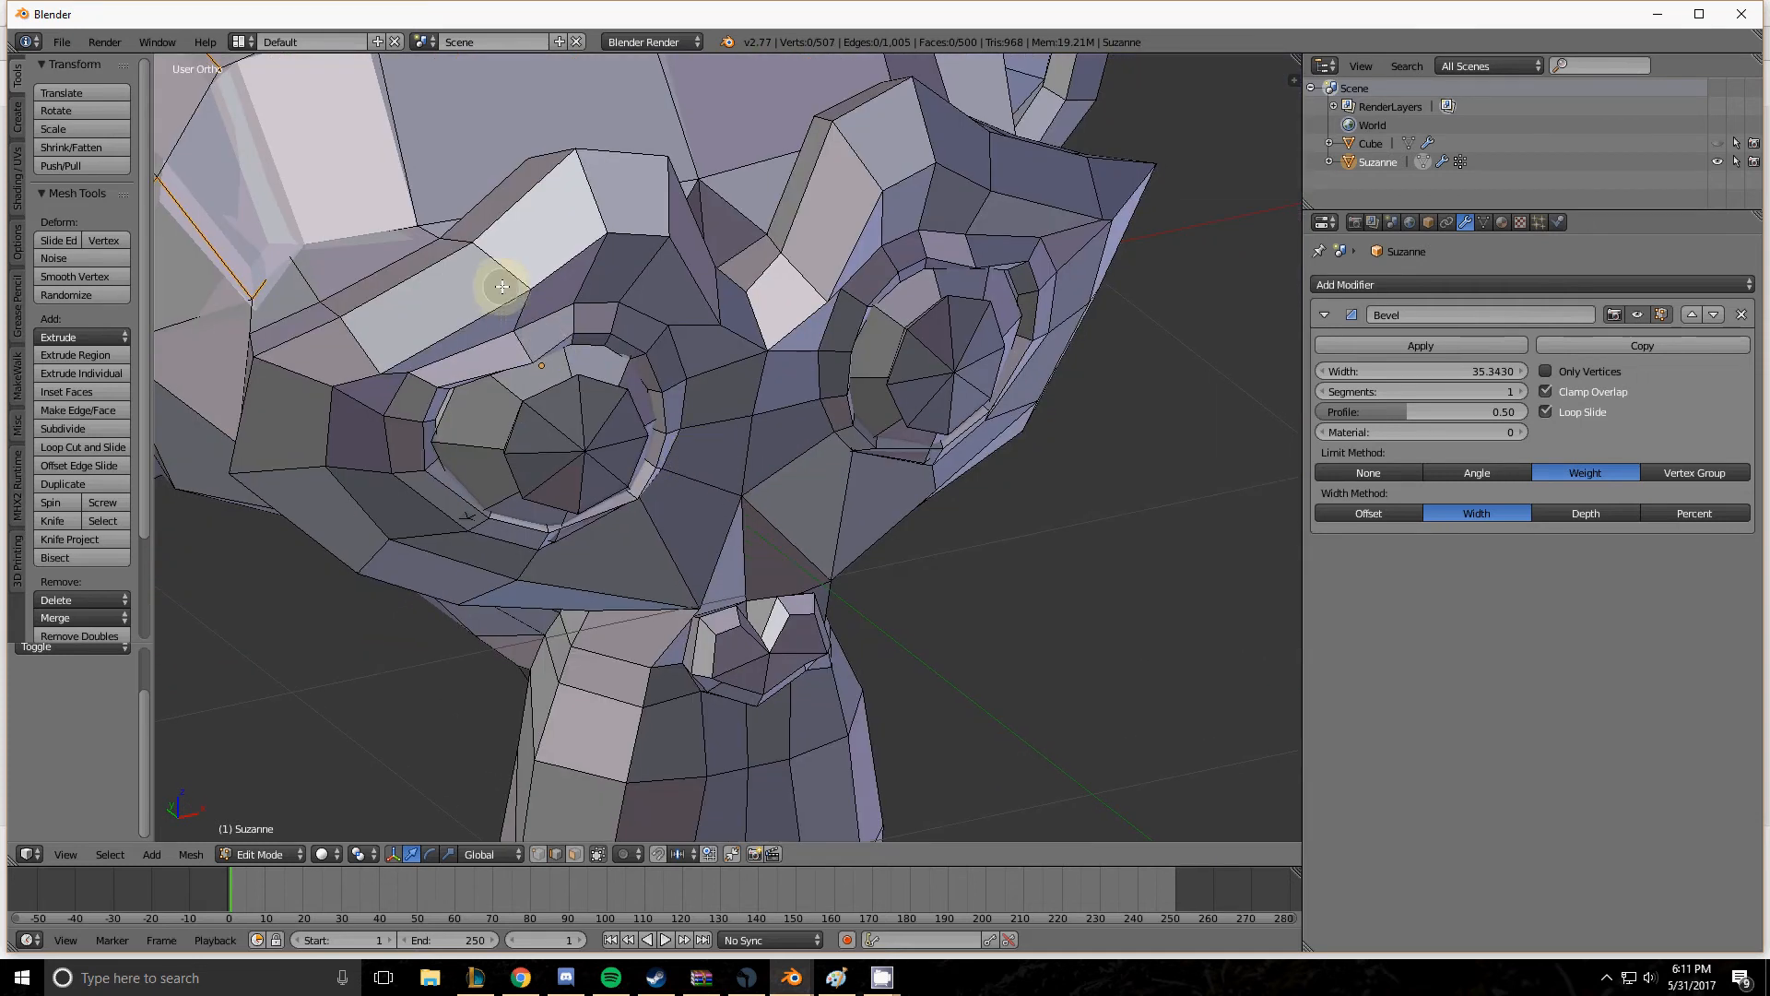
right_click(452, 258)
right_click(521, 196, "shift")
key("KP_Decimal")
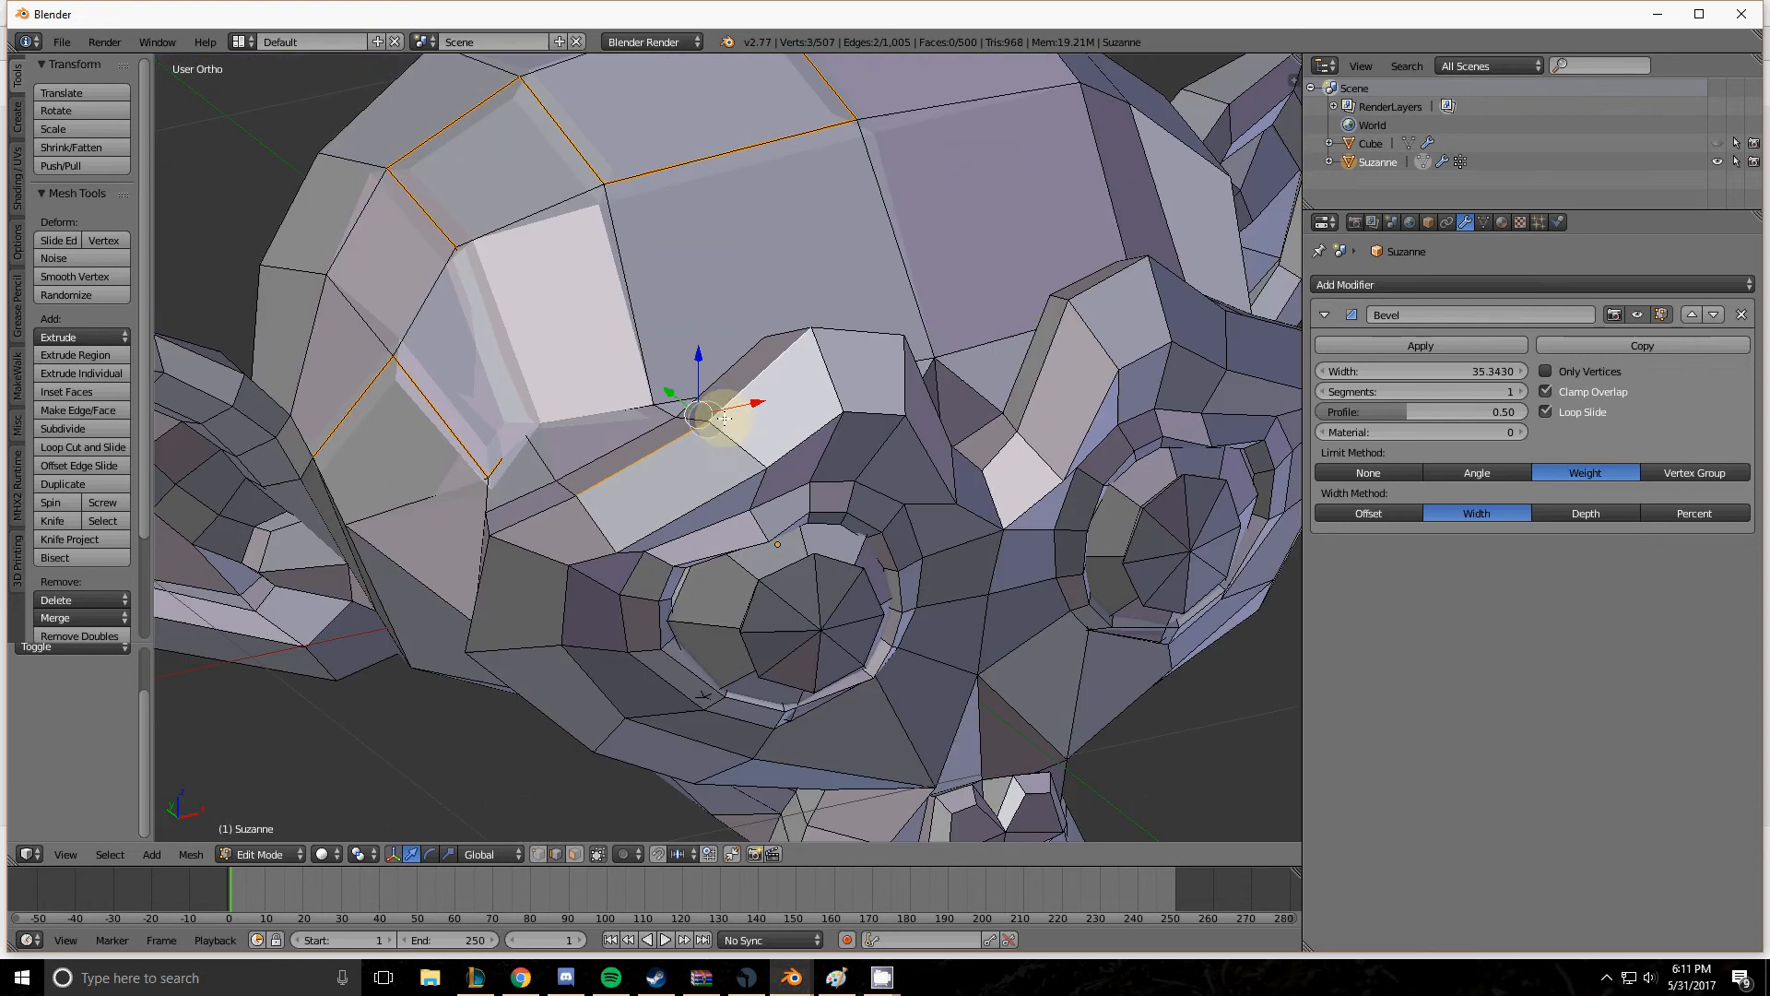
left_click(191, 855)
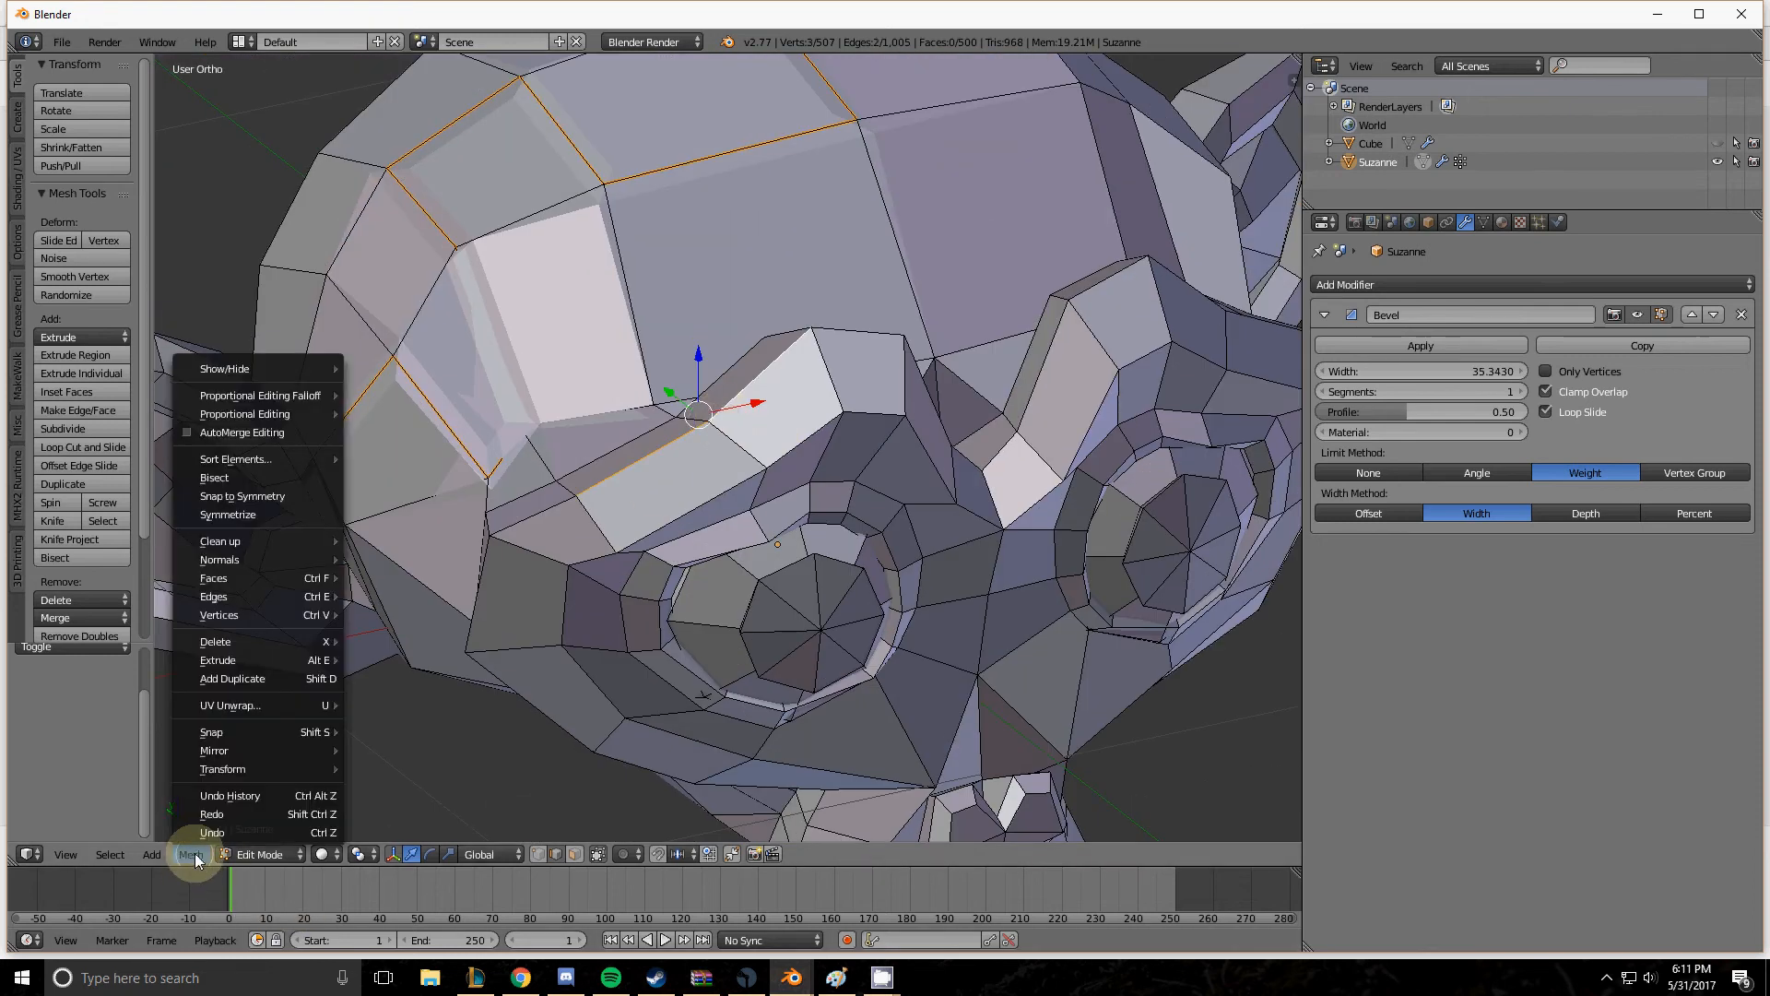
mouse_move(267, 594)
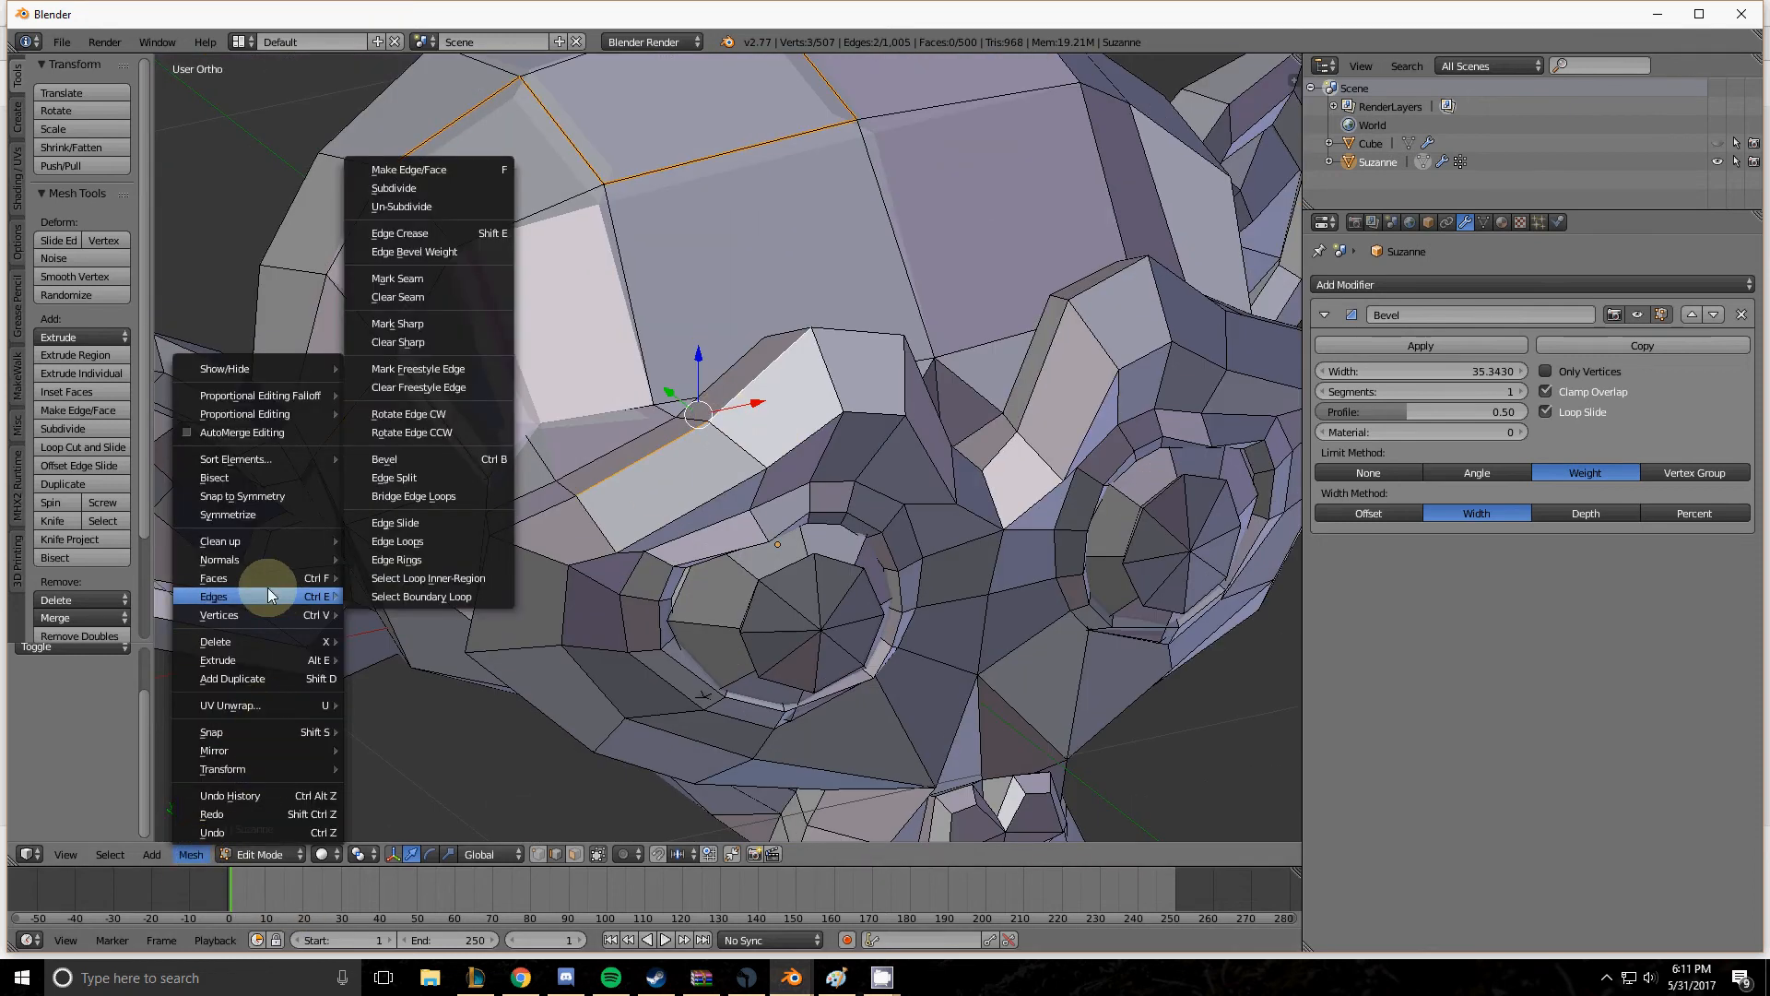
left_click(462, 258)
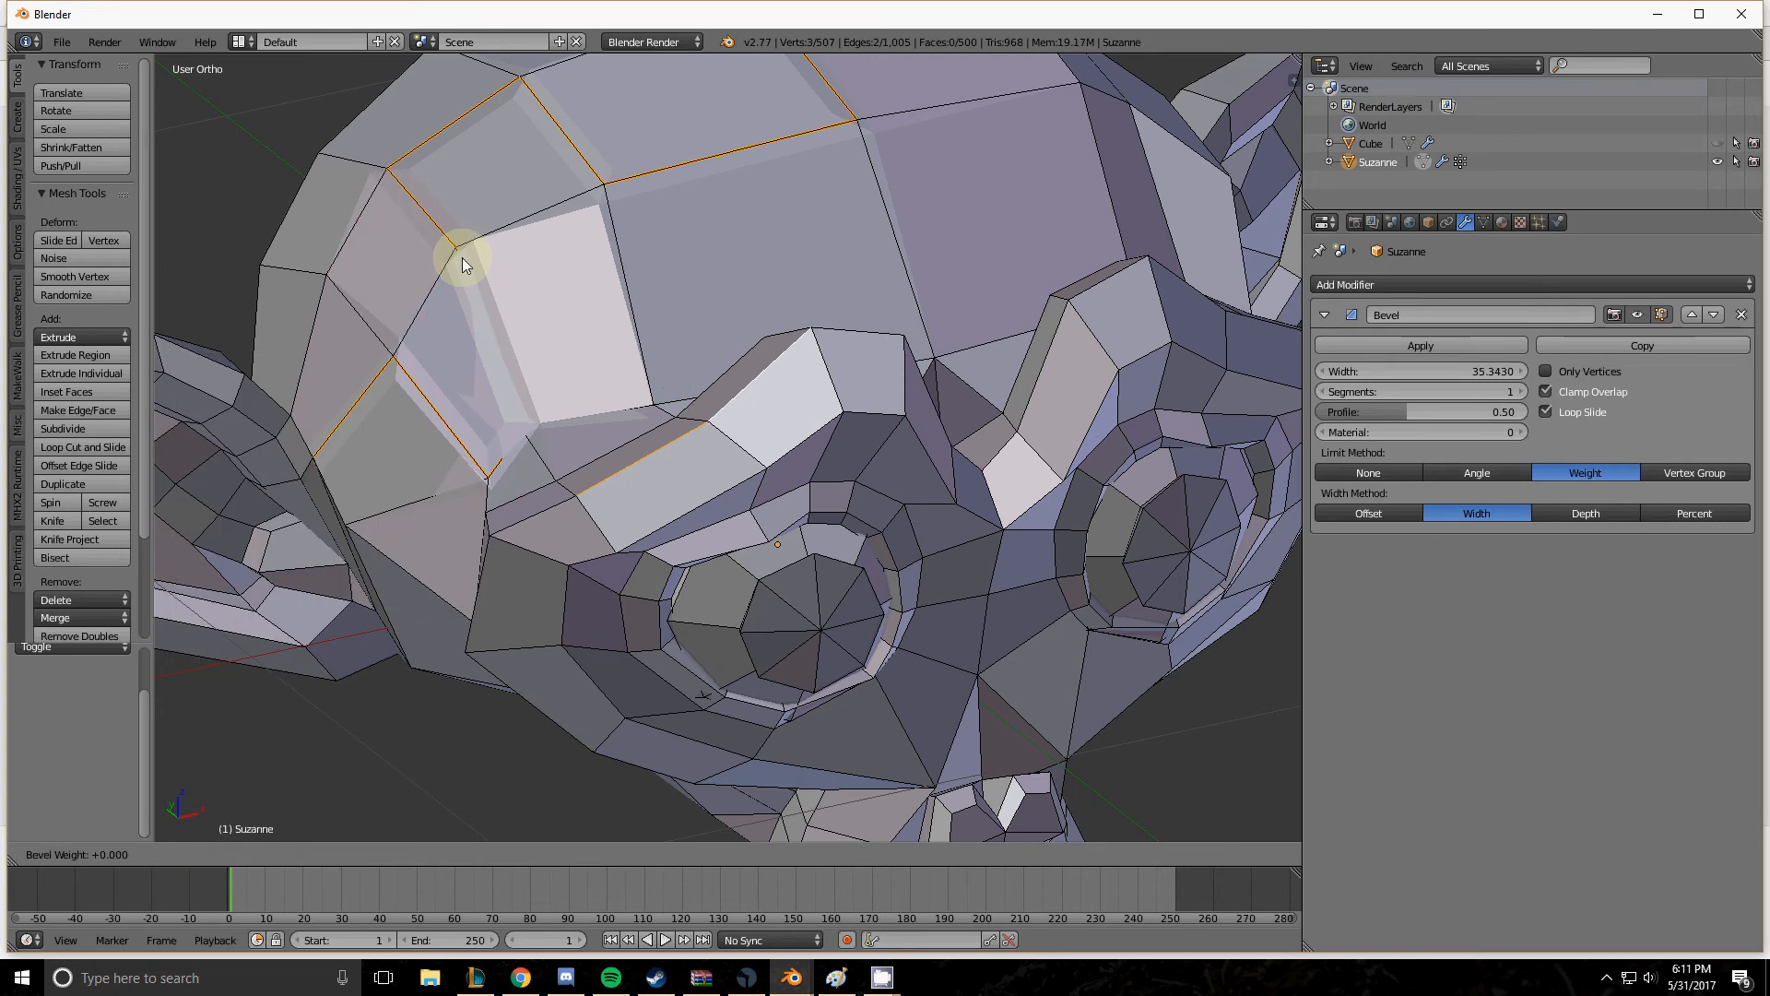
mouse_move(212, 279)
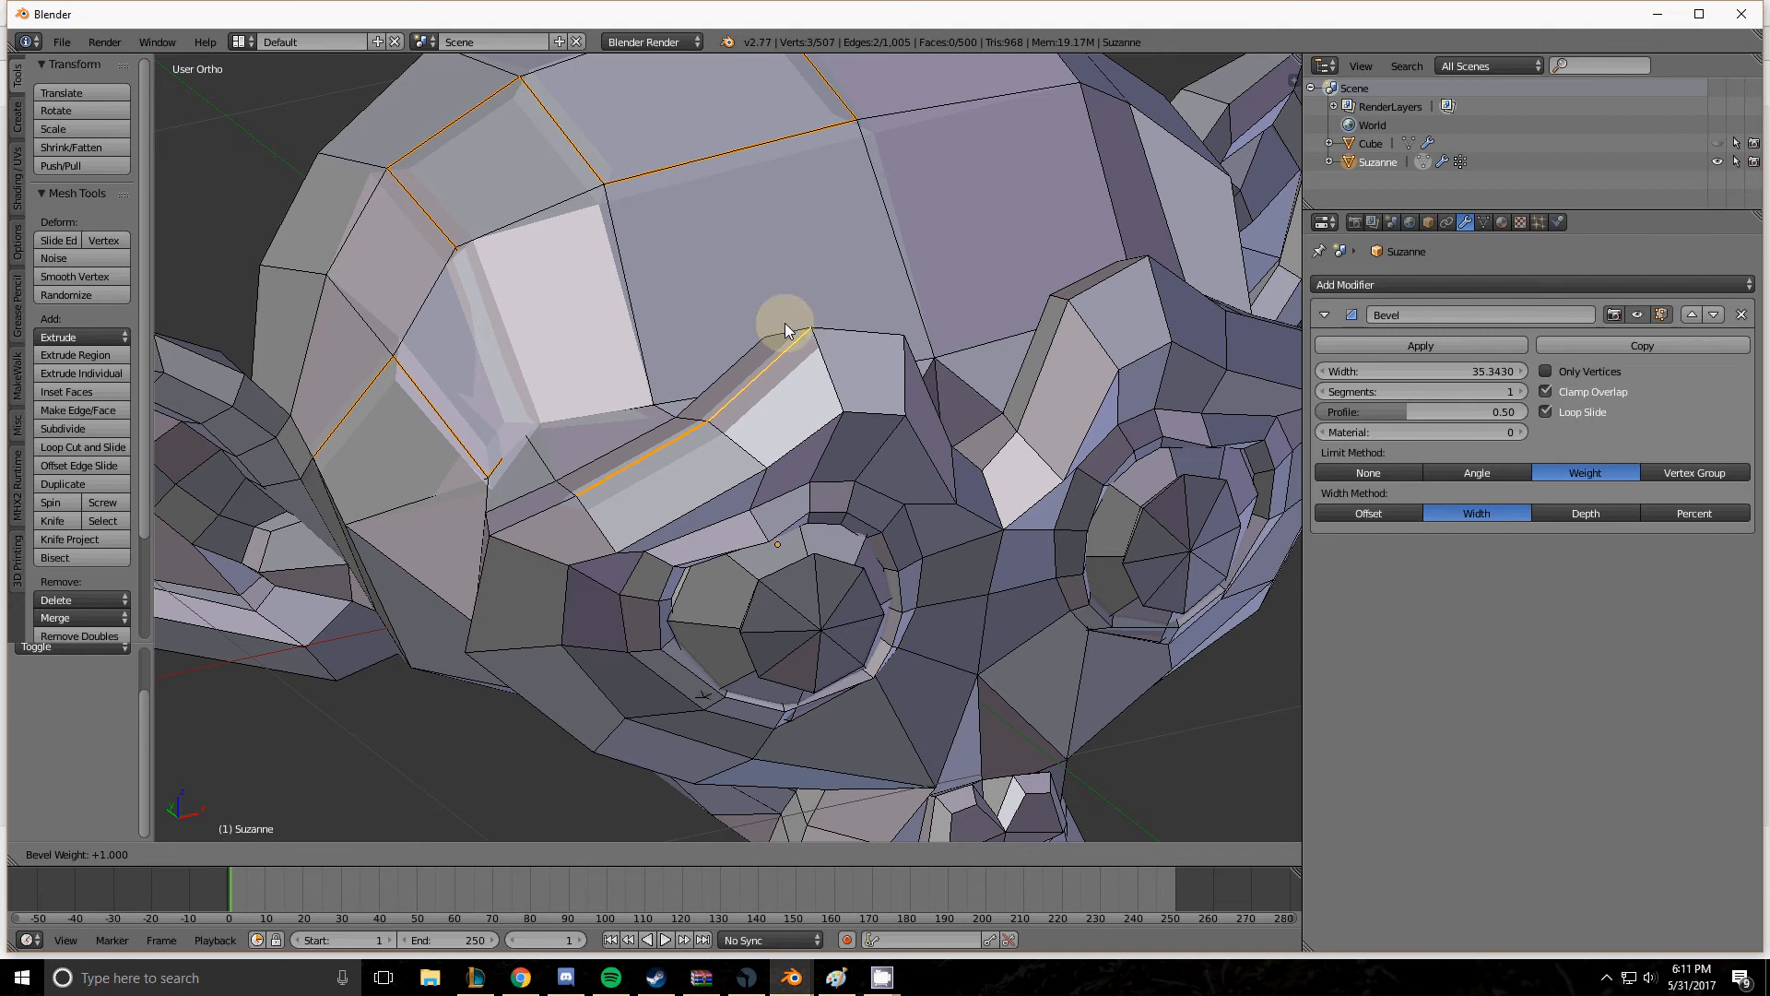
left_click(1285, 473)
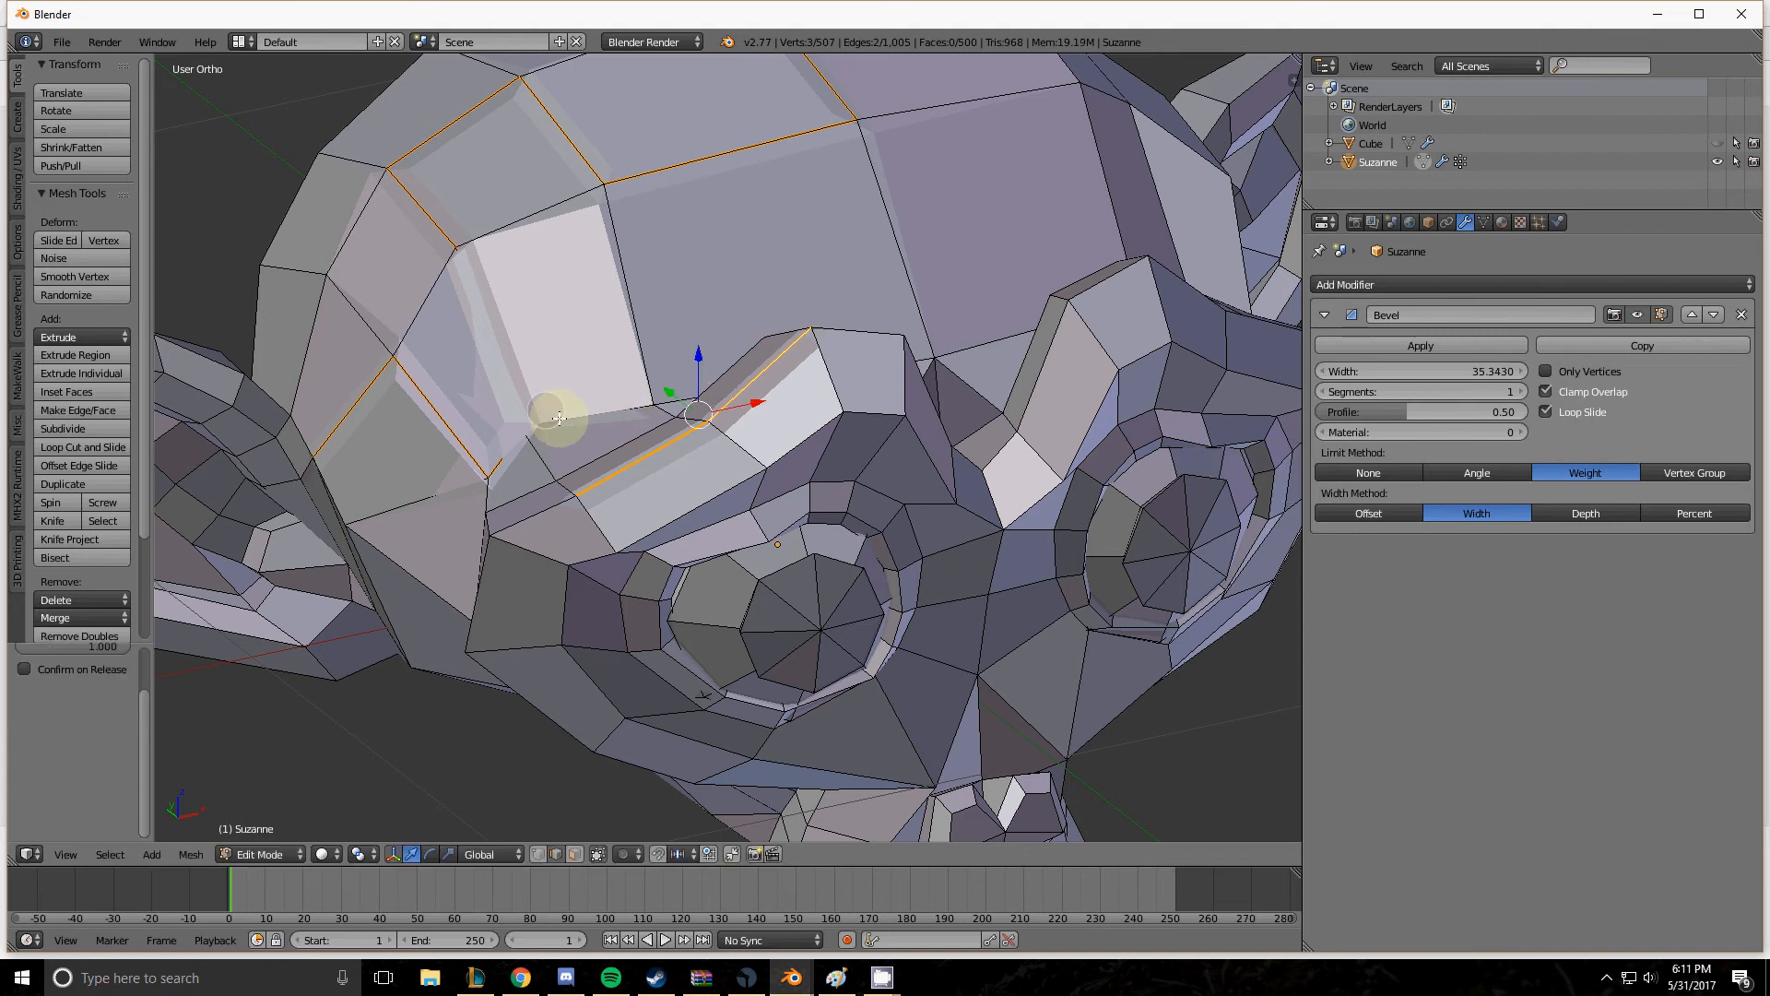
Inspect the weighted brow bevel, and switch the bevel's limit method to Vertex Group.
scroll(564, 411, "up", 5)
scroll(704, 458, "down", 5)
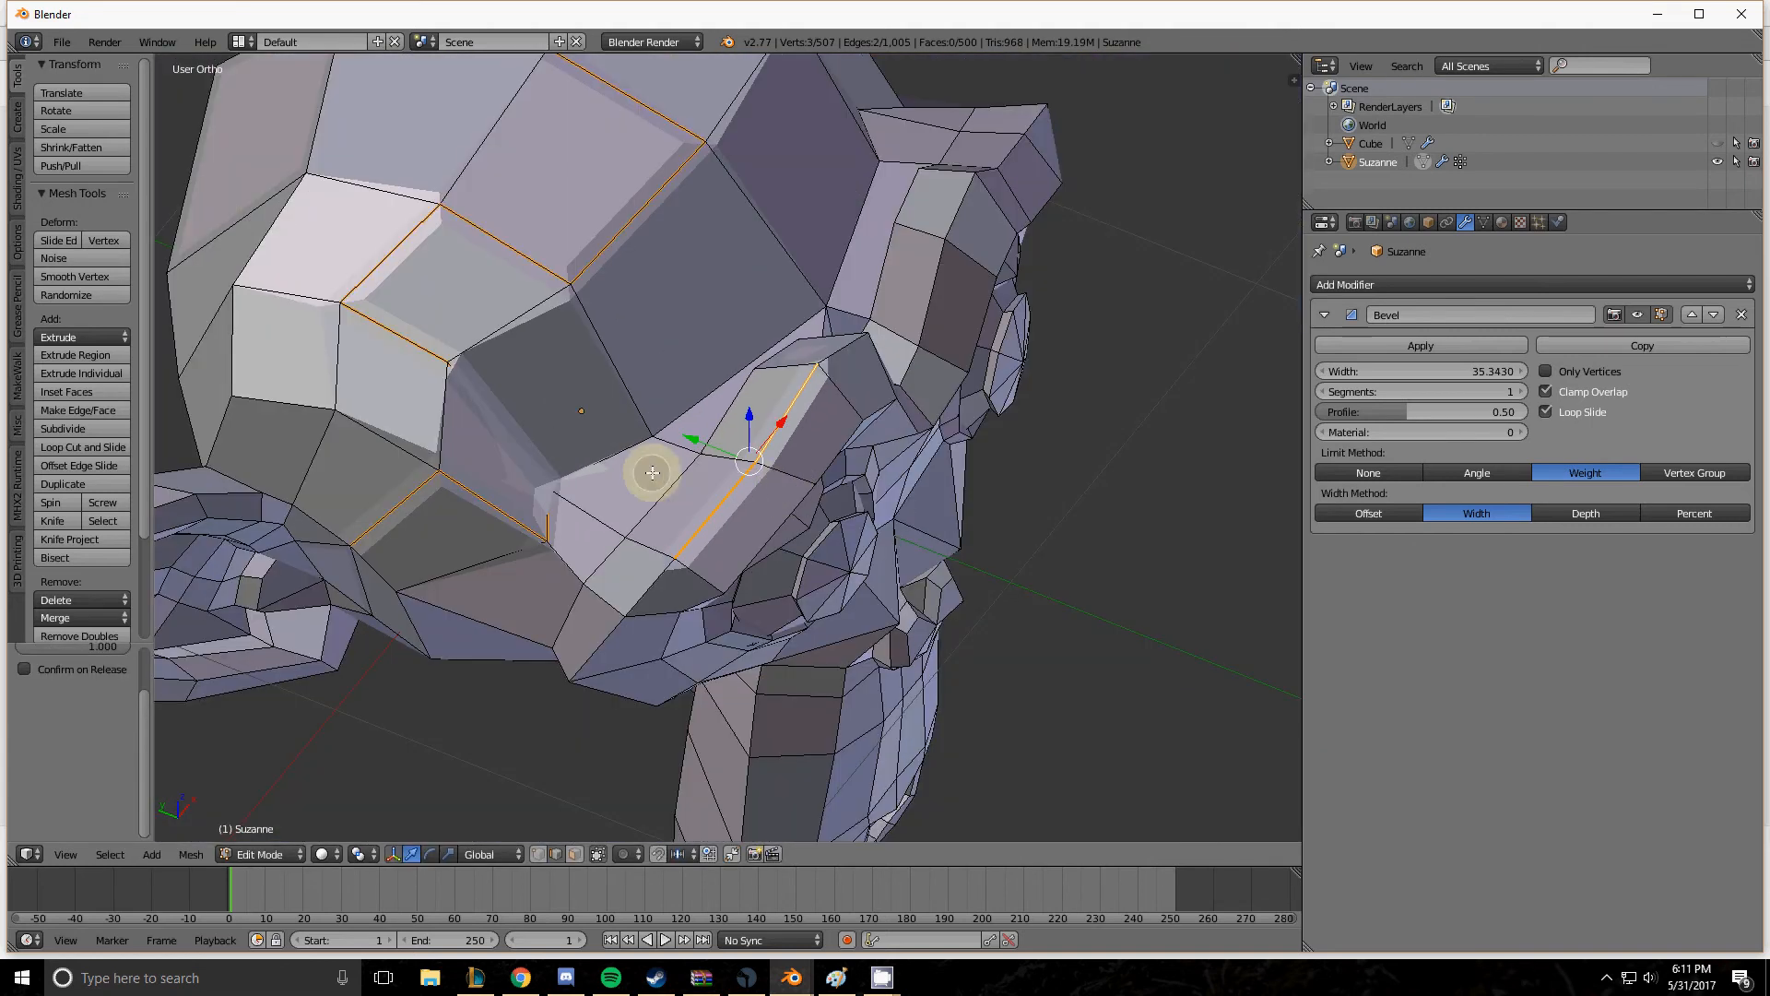
middle_click_drag(624, 418, 691, 454, "shift")
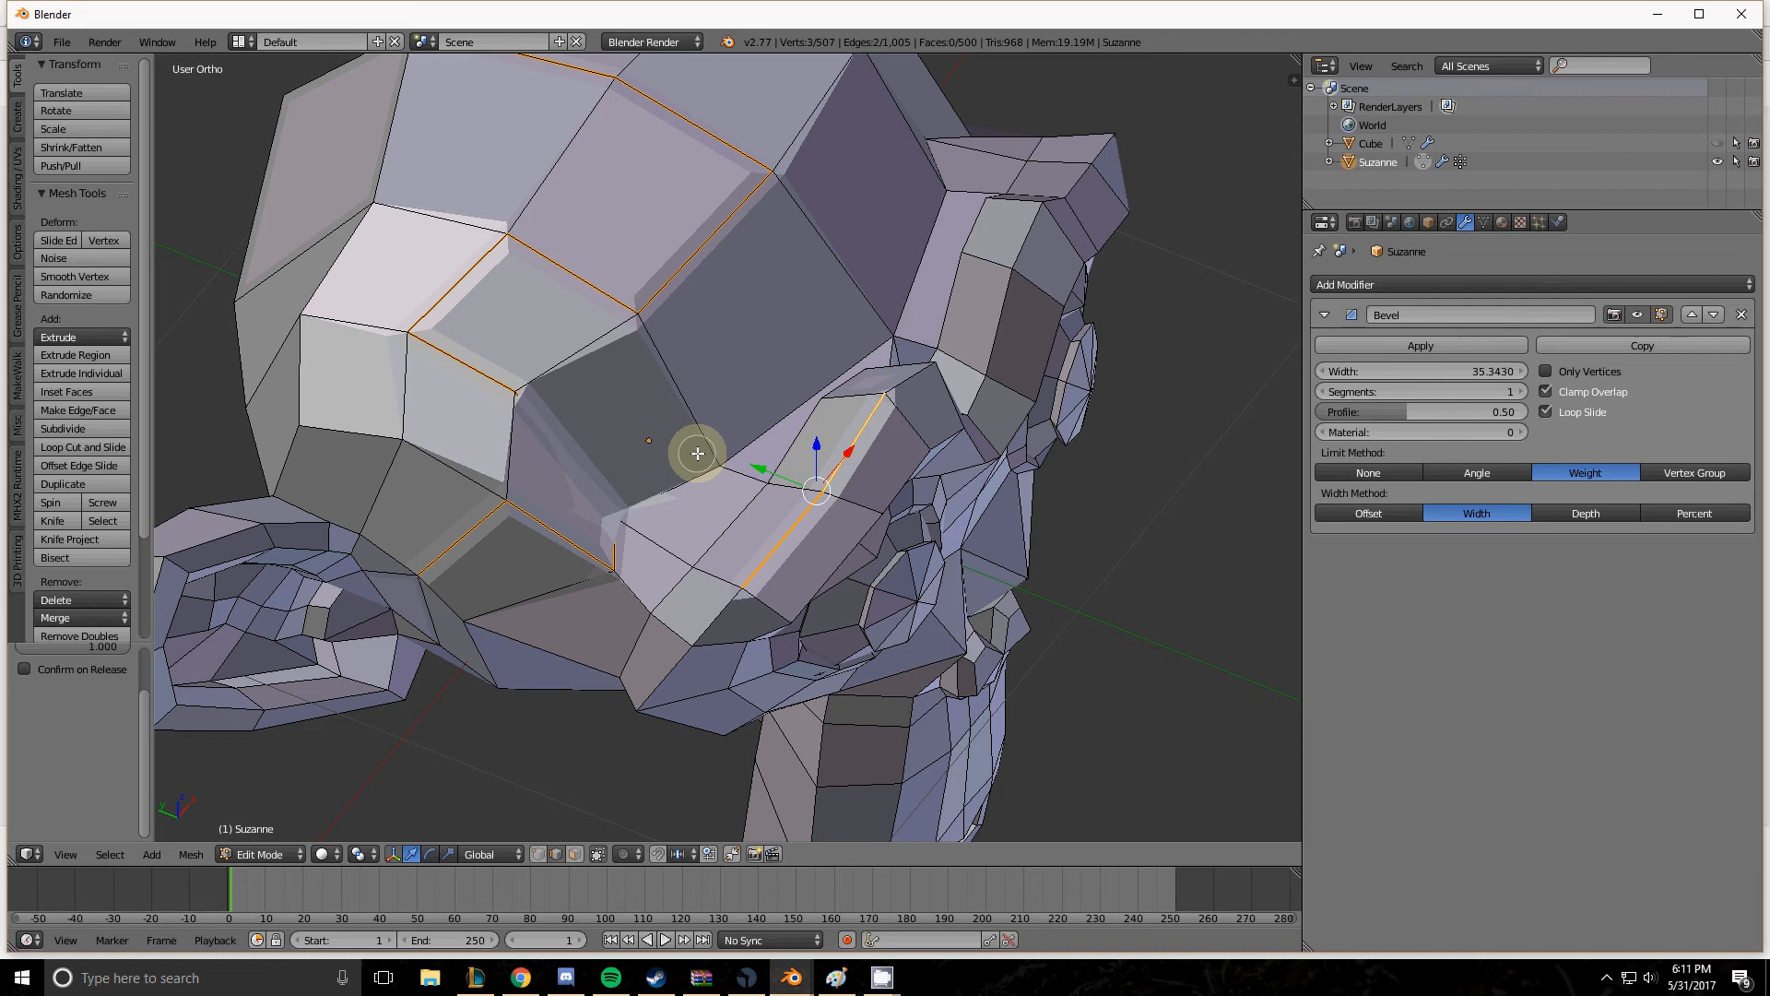
left_click(1661, 472)
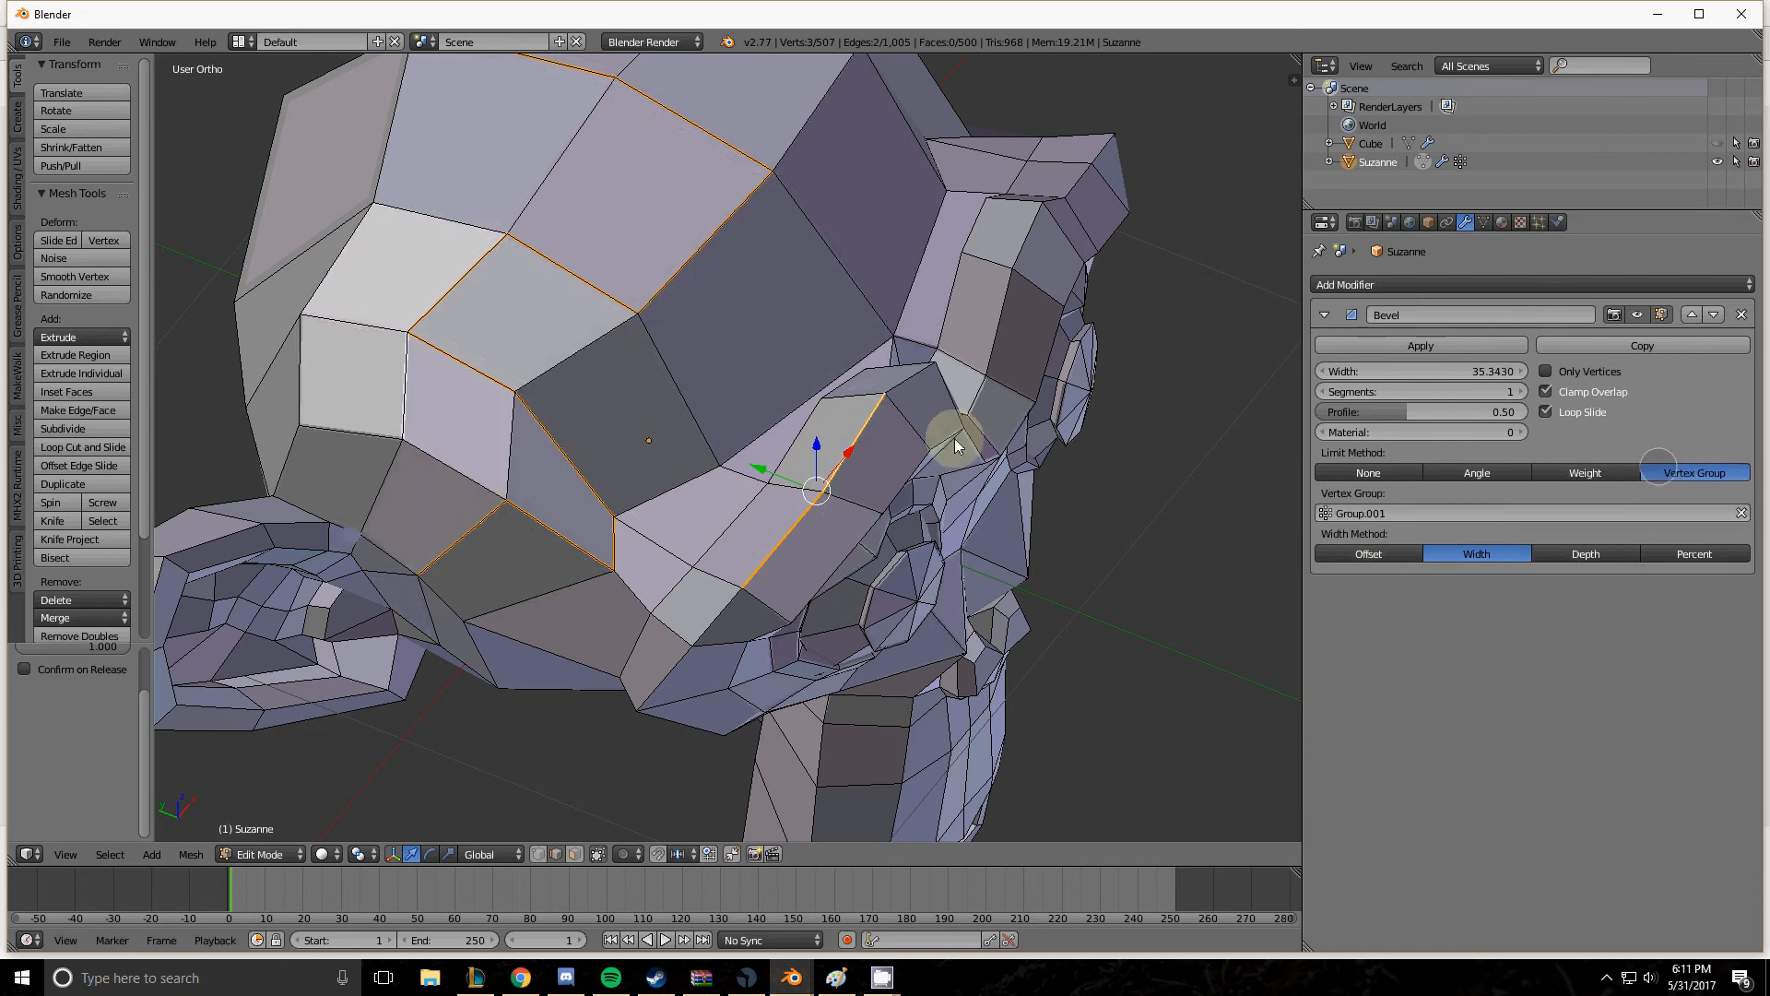
middle_click_drag(955, 439, 1028, 419)
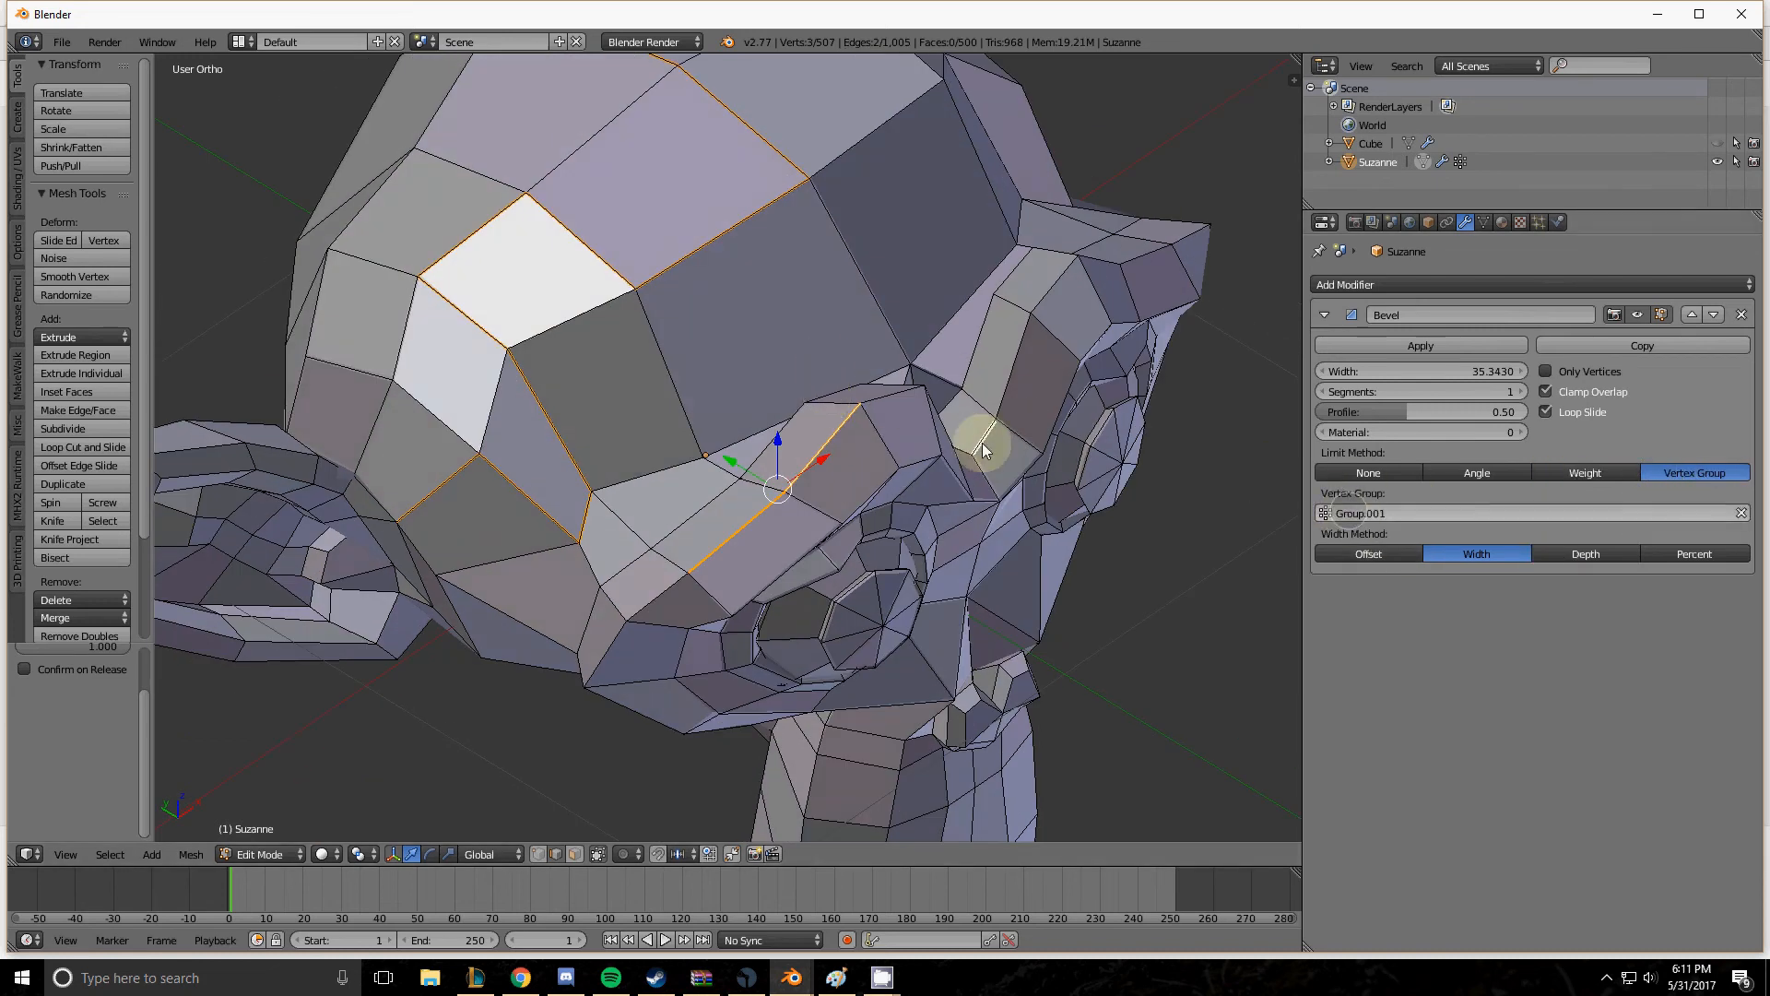
Replace the selection with the vertices around the forehead, brow and eye, and assign them to vertex group Group.001.
key("a")
mouse_move(653, 300)
left_mouse_down()
mouse_move(846, 530)
mouse_move(989, 492)
mouse_move(661, 418)
left_mouse_up()
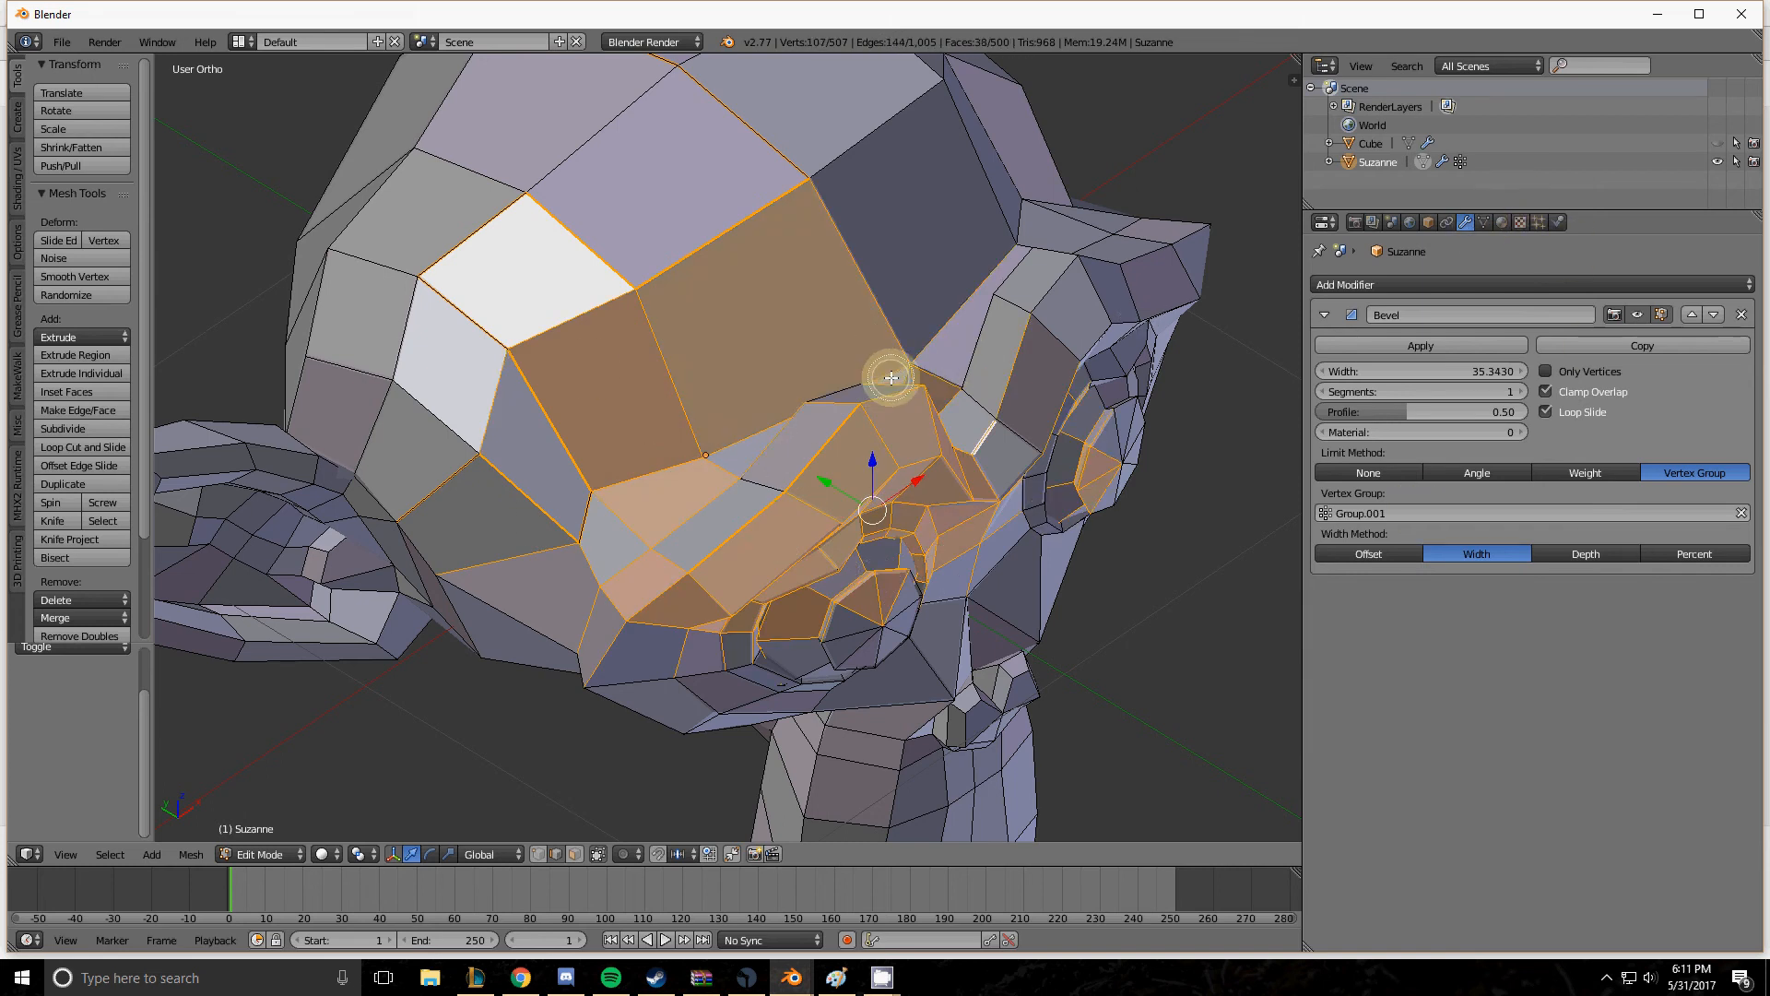
left_click(1483, 222)
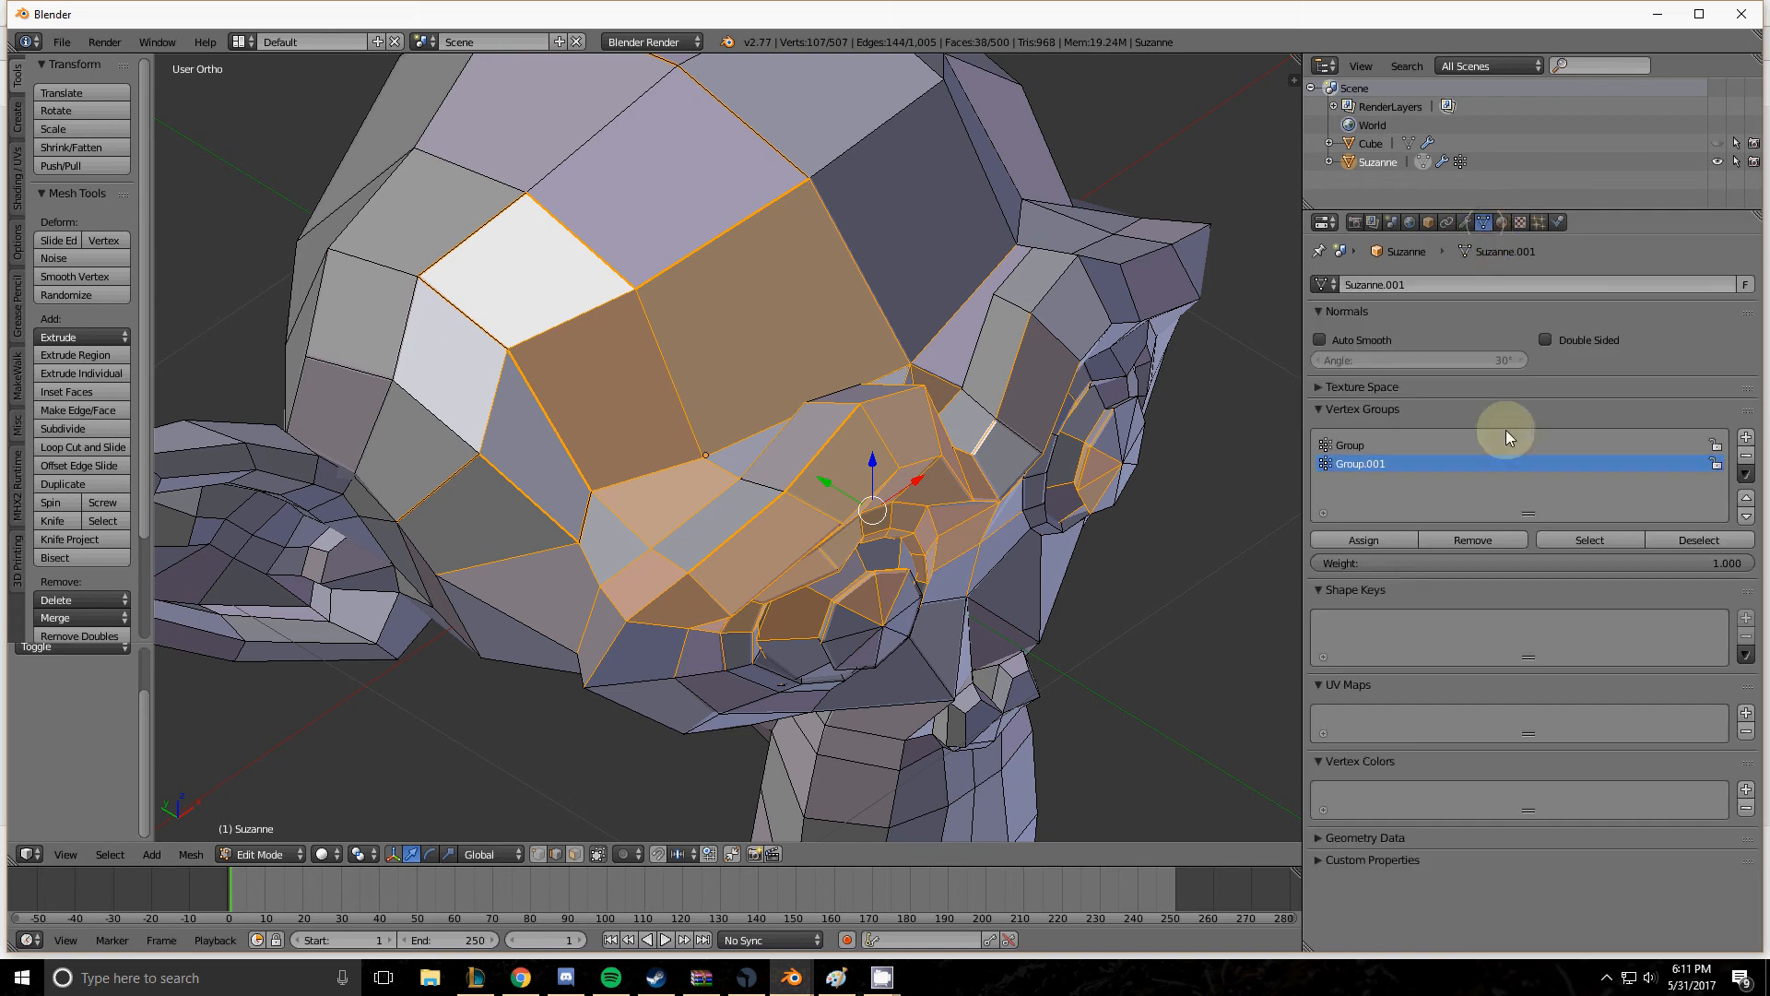
left_click(1411, 541)
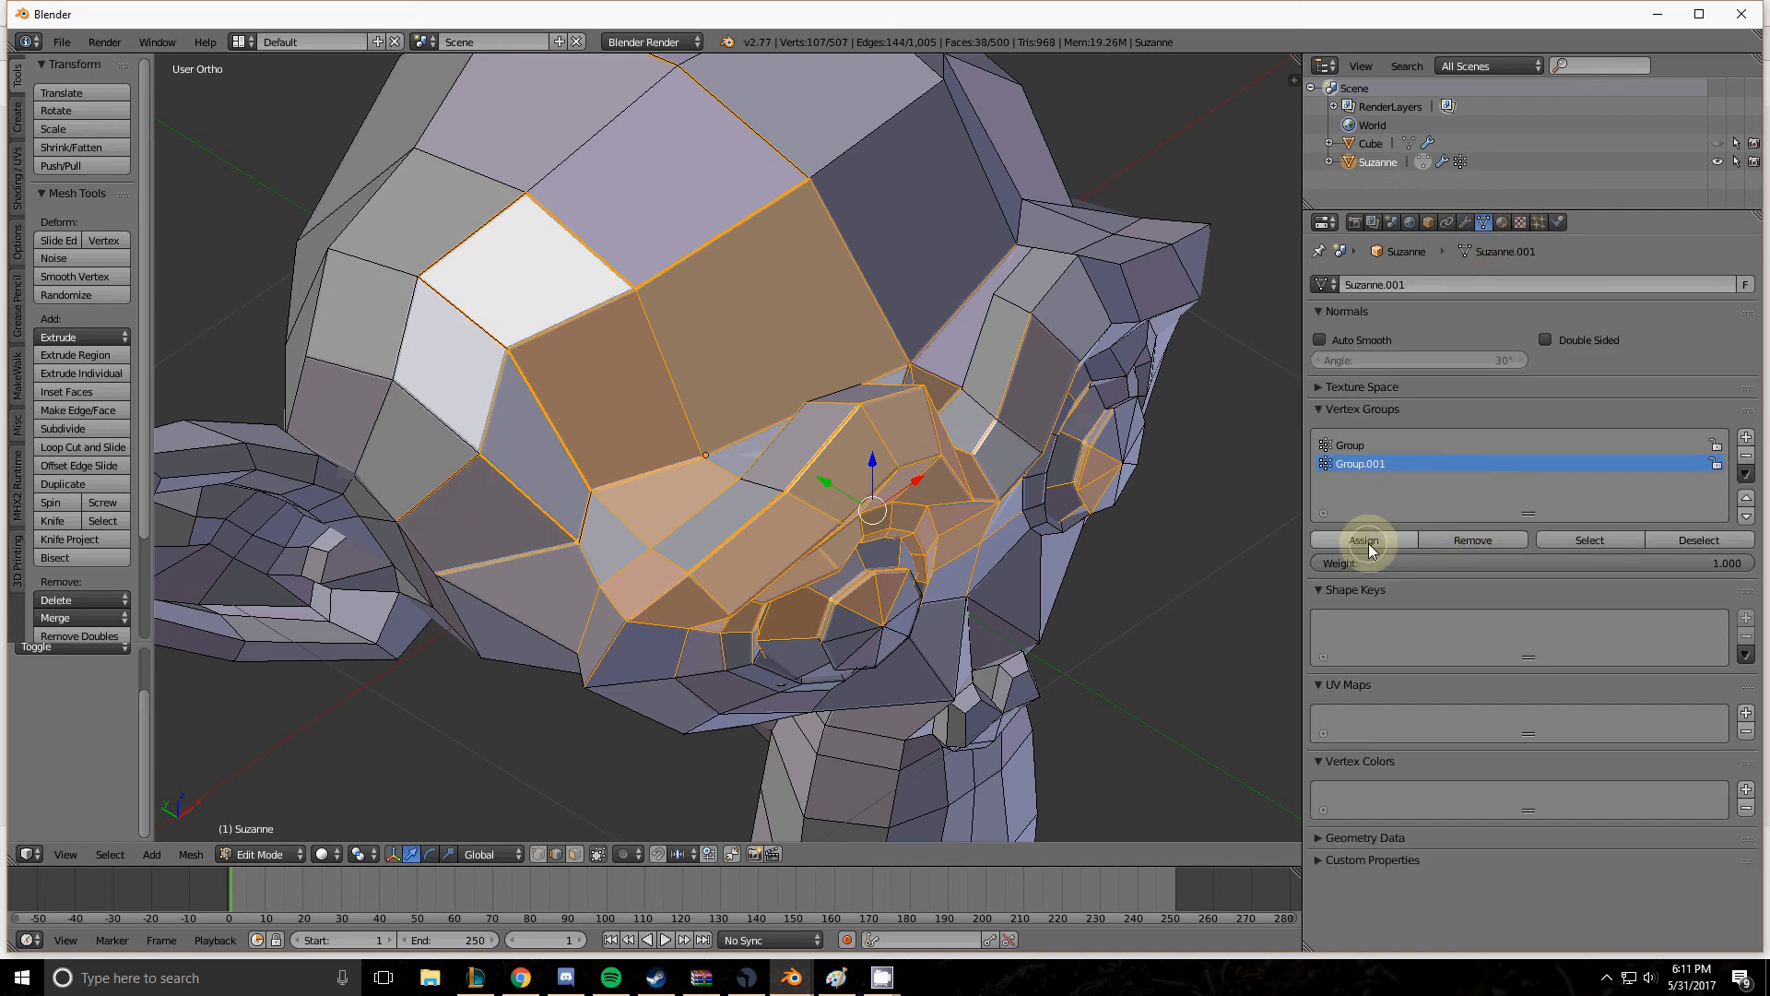
Examine the beveled corner of the assigned forehead face, and change the bevel's vertex group to Group.
scroll(559, 312, "up", 6)
middle_click_drag(559, 311, 928, 502, "shift")
scroll(581, 356, "up", 4)
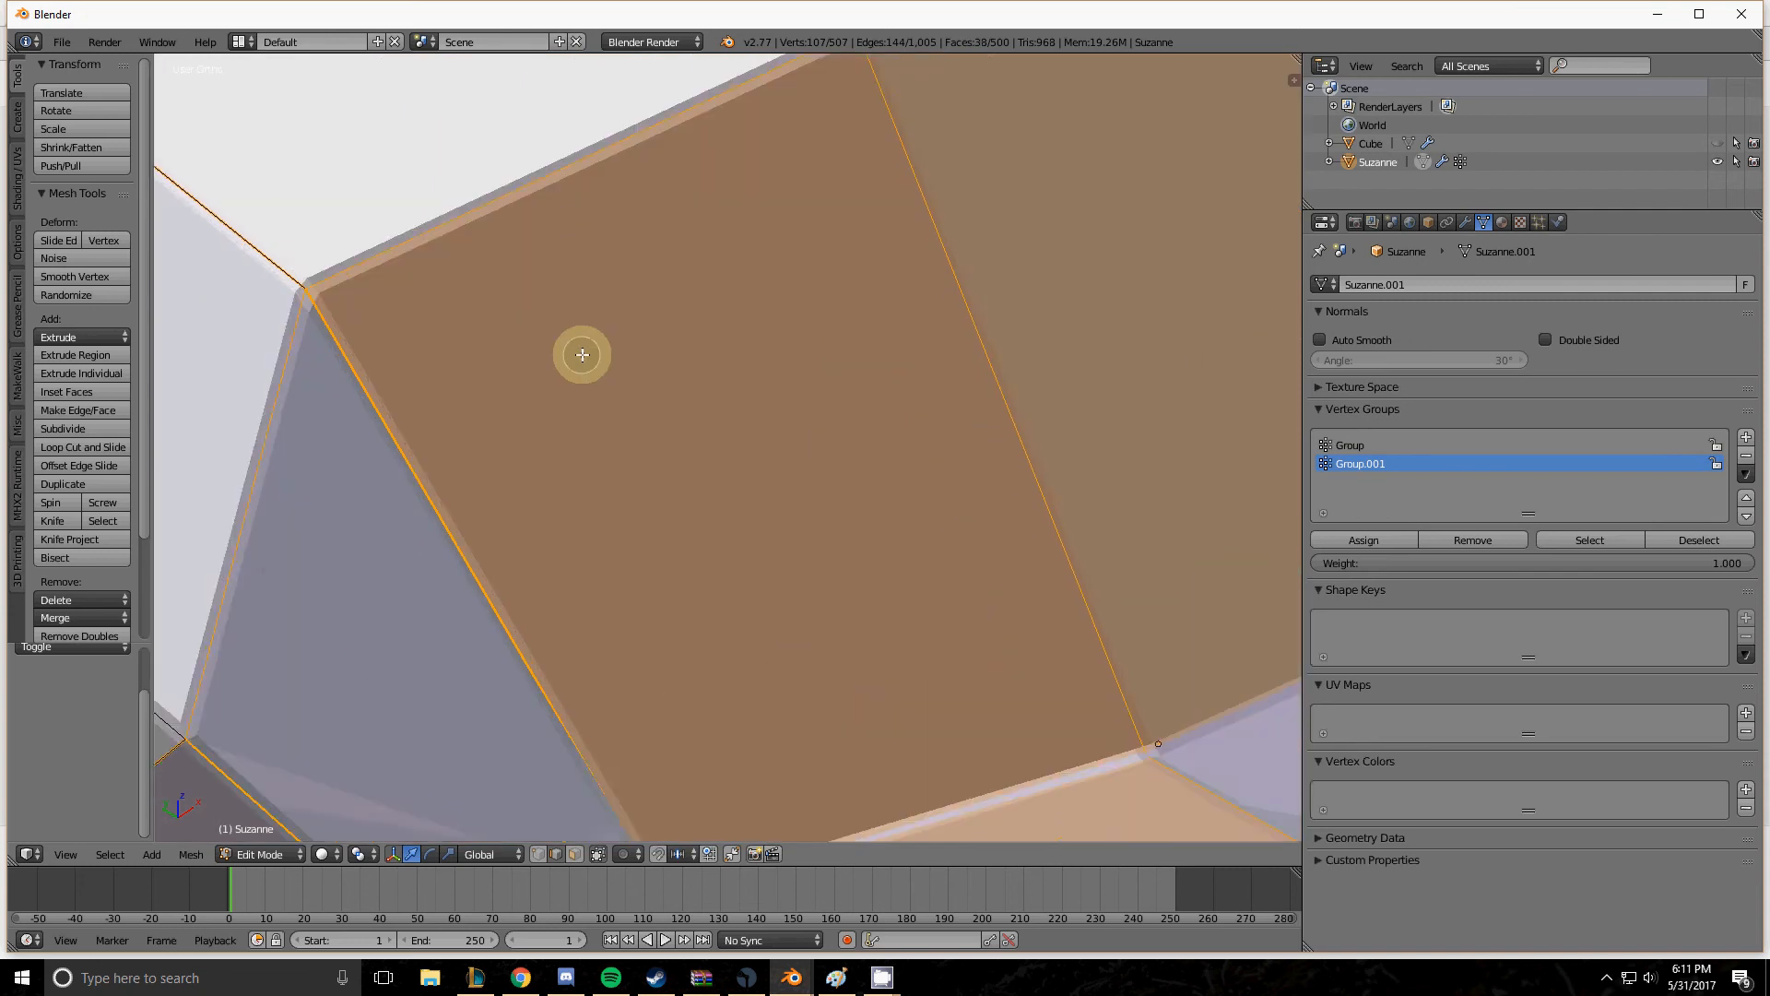
middle_click_drag(563, 346, 750, 484, "shift")
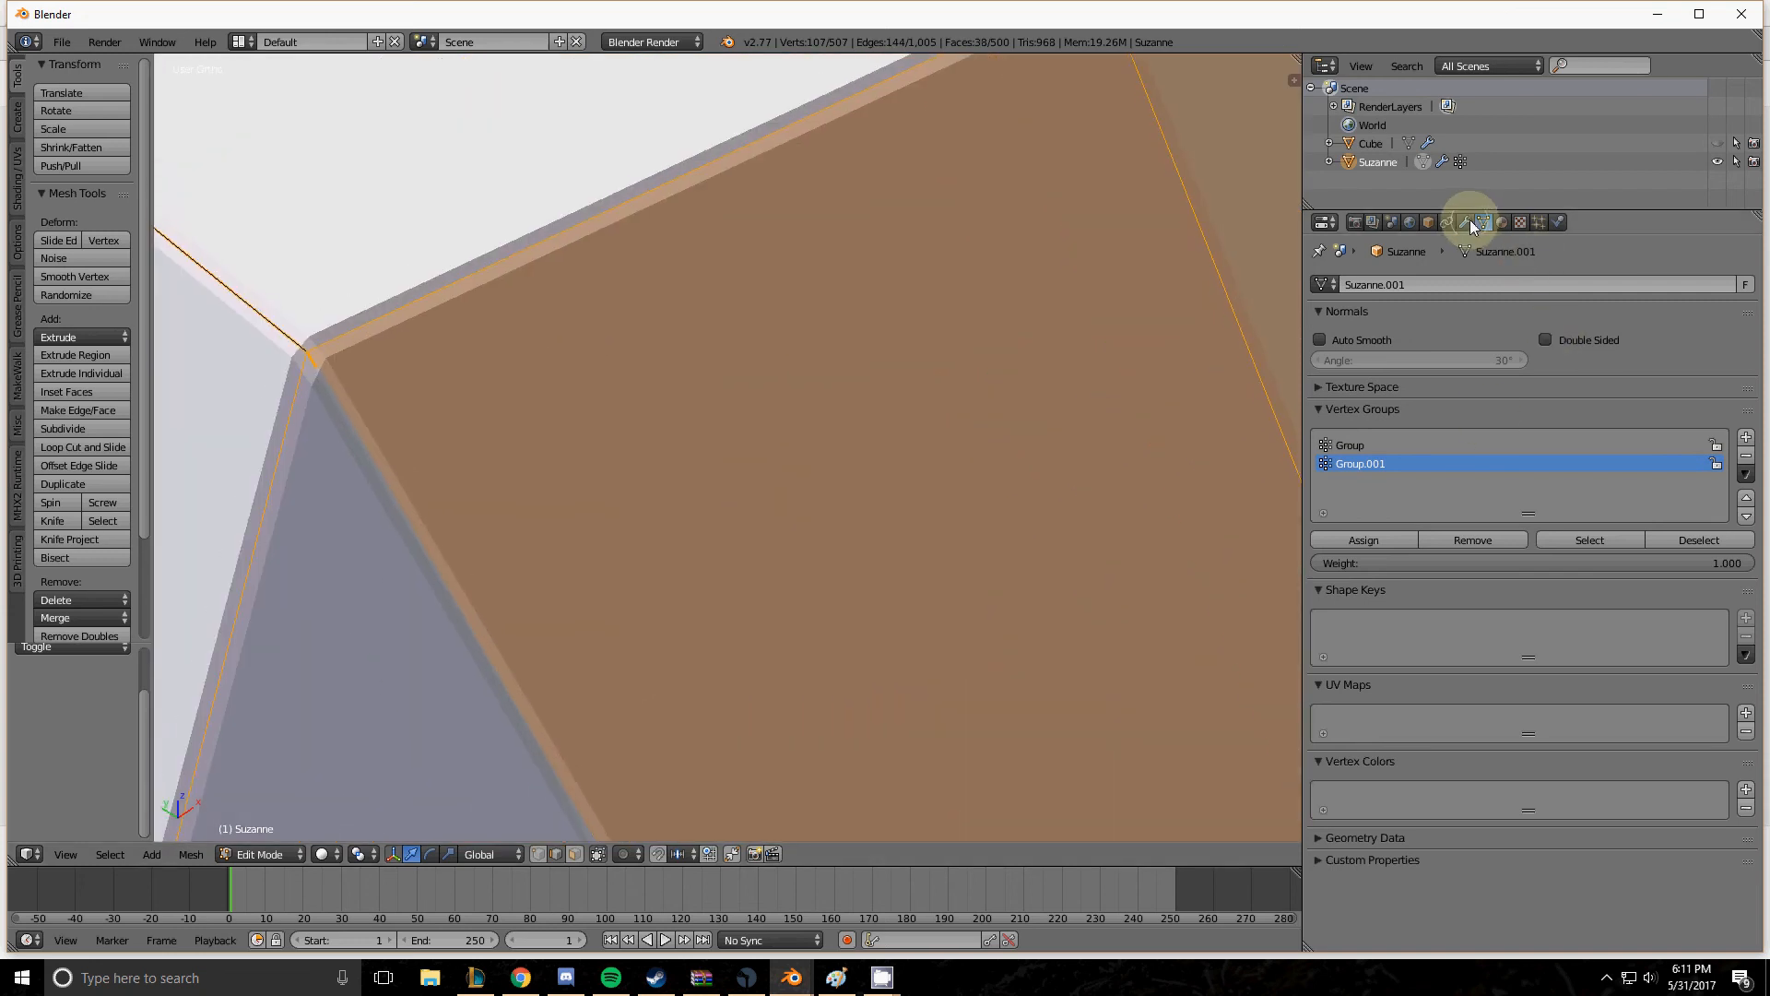
left_click(1467, 223)
left_click(1448, 509)
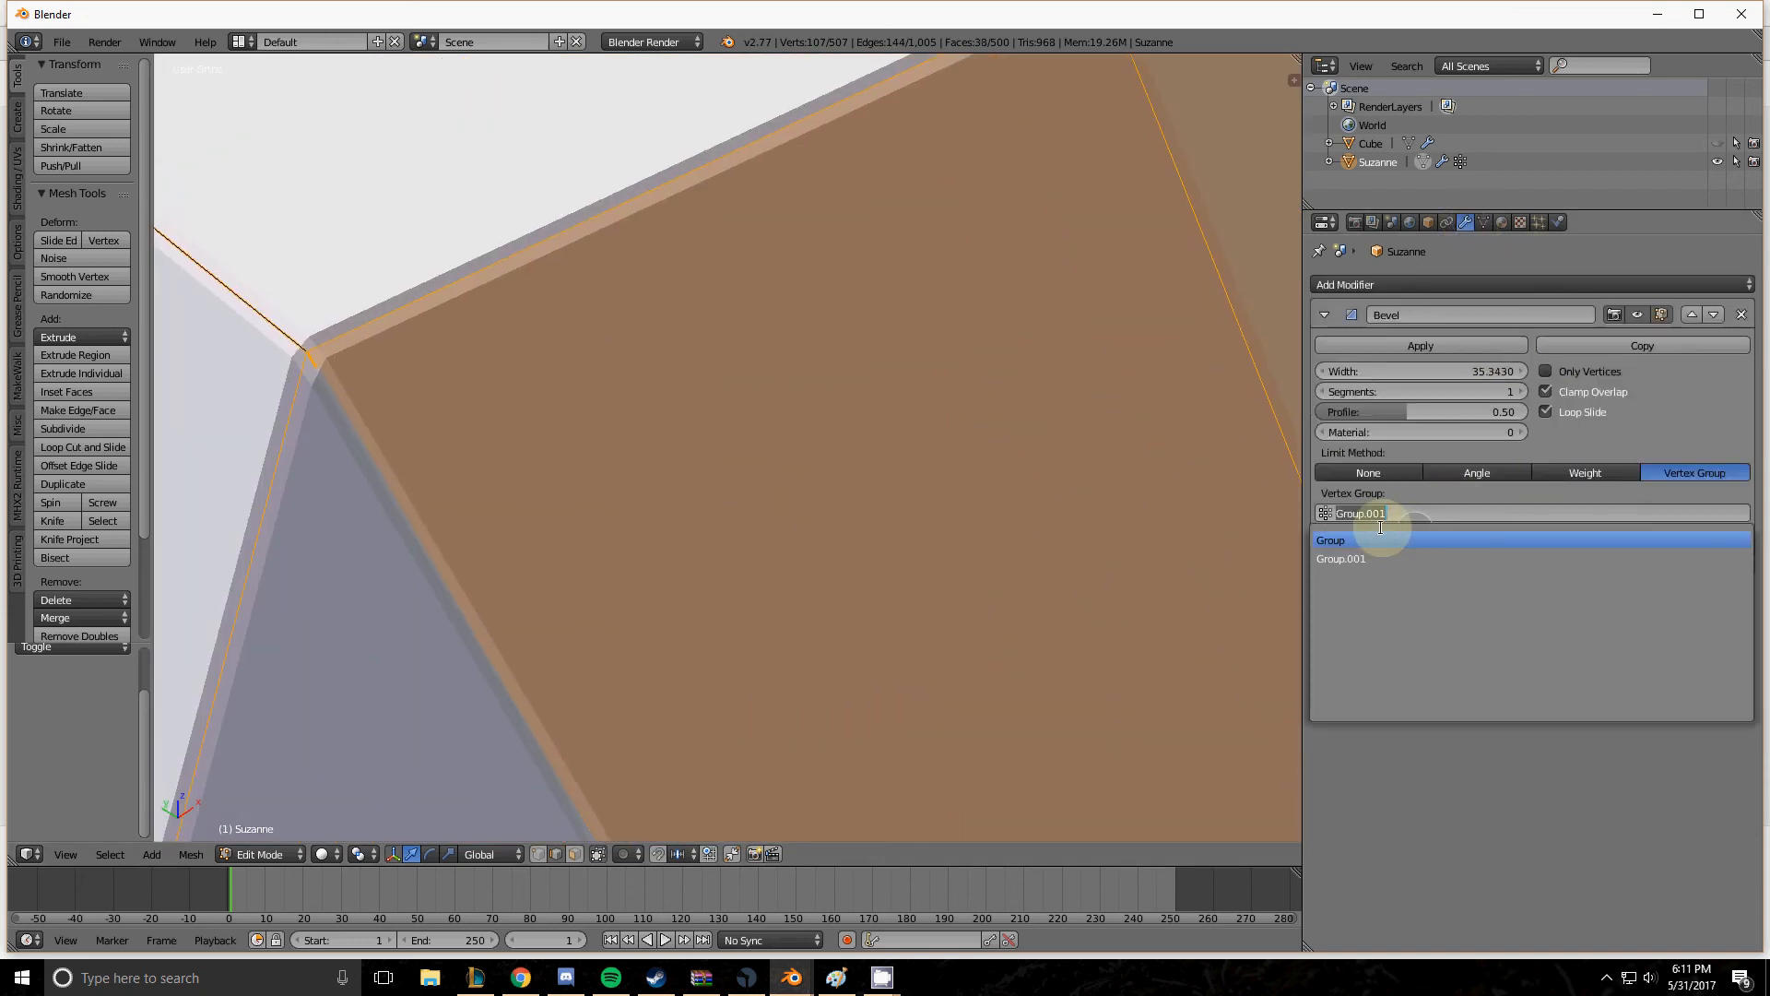
left_click(1381, 539)
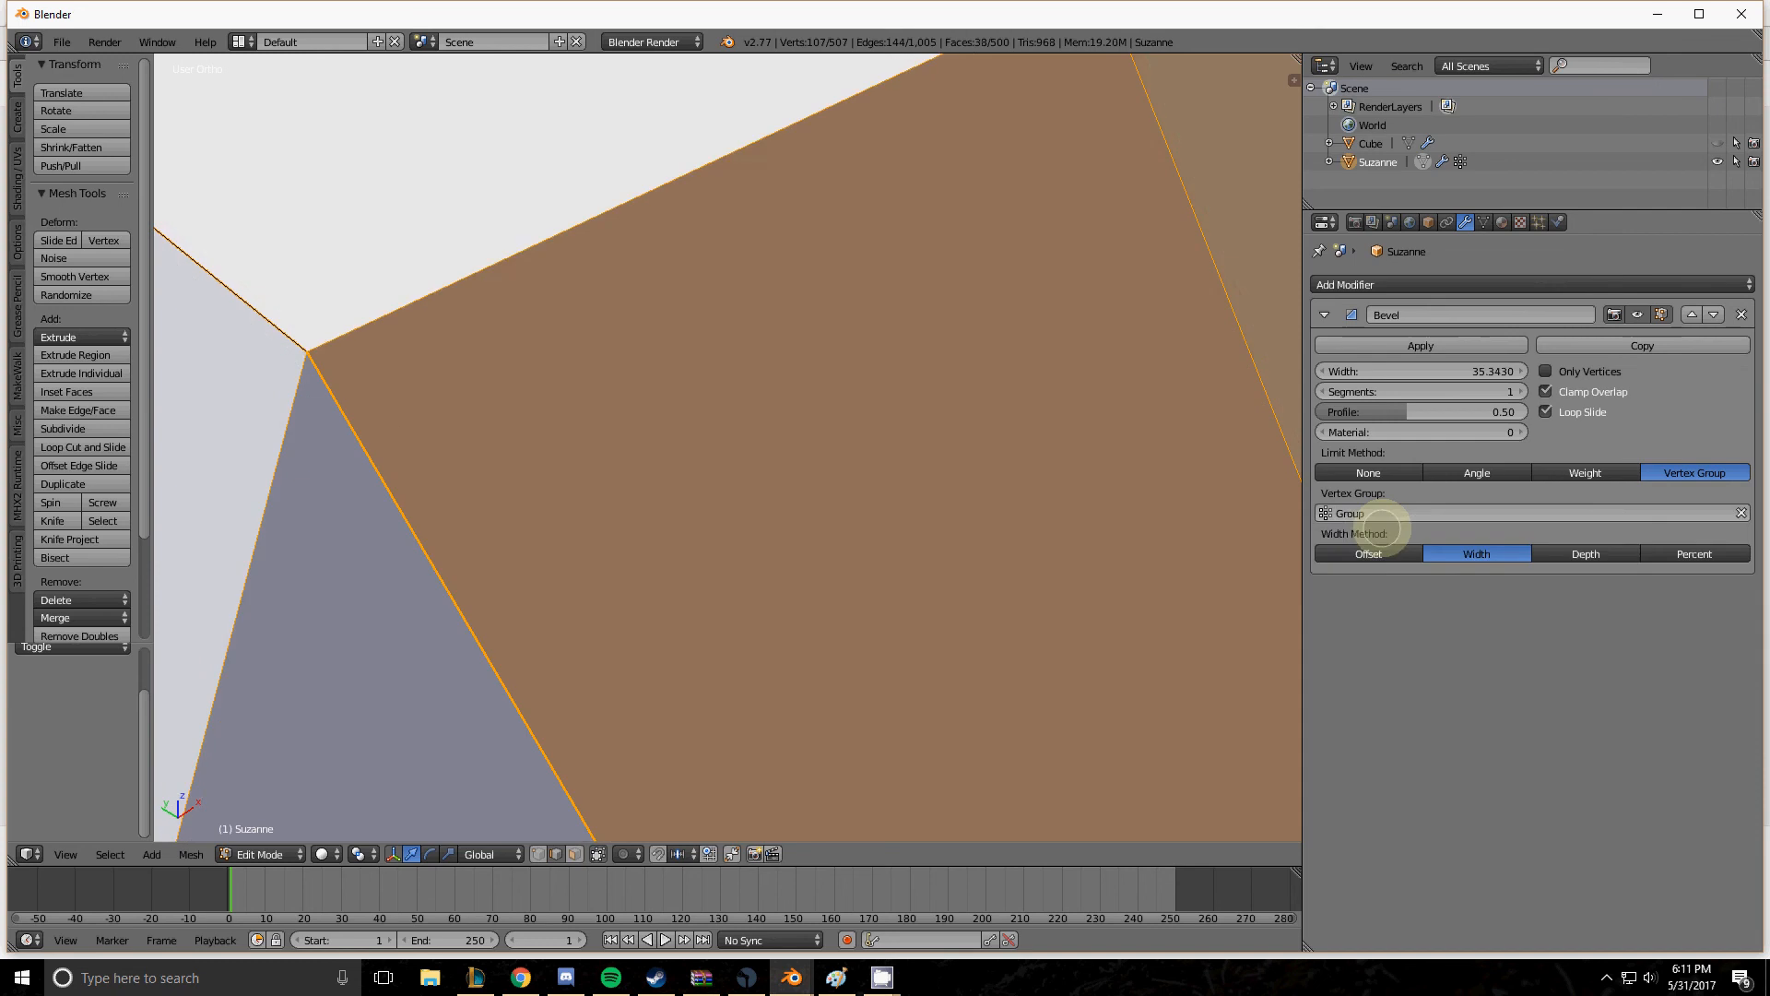
Clear the mesh selection, set the bevel's vertex group to Group.001, and inspect the beveled edges around the forehead and brow.
scroll(830, 397, "down", 6)
key("a")
mouse_move(804, 423)
middle_mouse_down()
mouse_move(830, 419)
mouse_move(790, 395)
mouse_move(800, 406)
middle_mouse_up()
left_click(1447, 513)
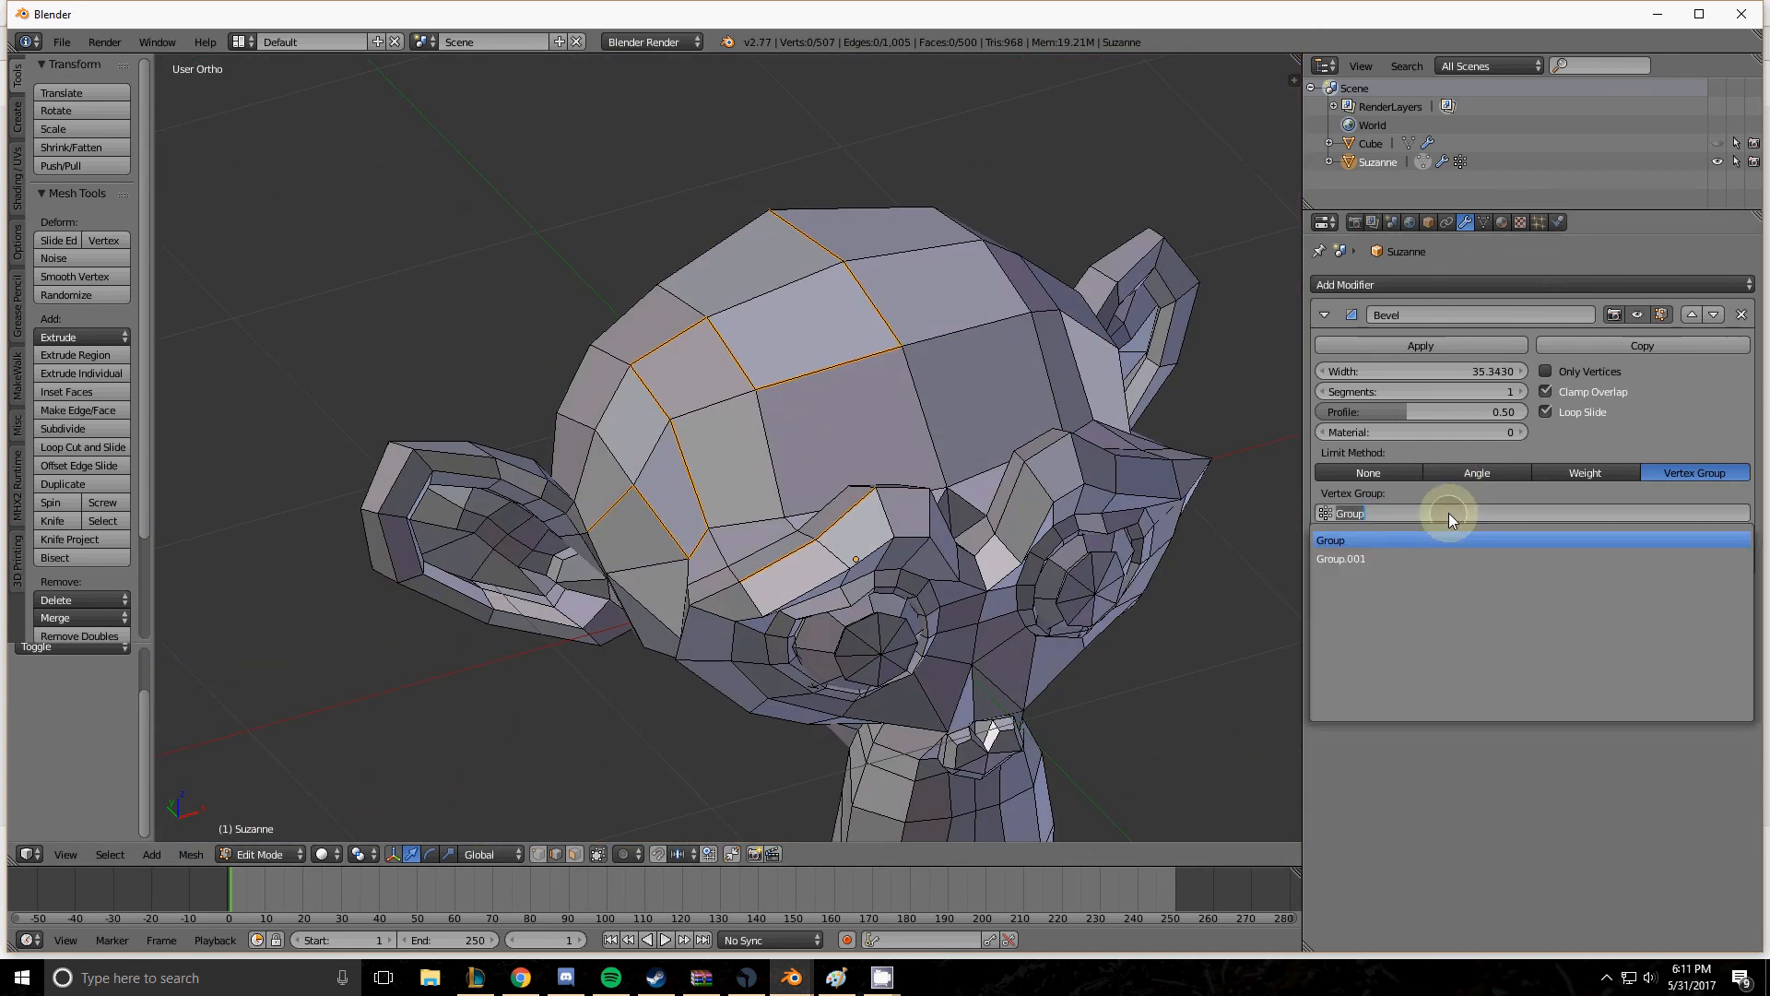
left_click(1378, 559)
middle_click_drag(863, 505, 800, 542)
scroll(843, 534, "up", 8)
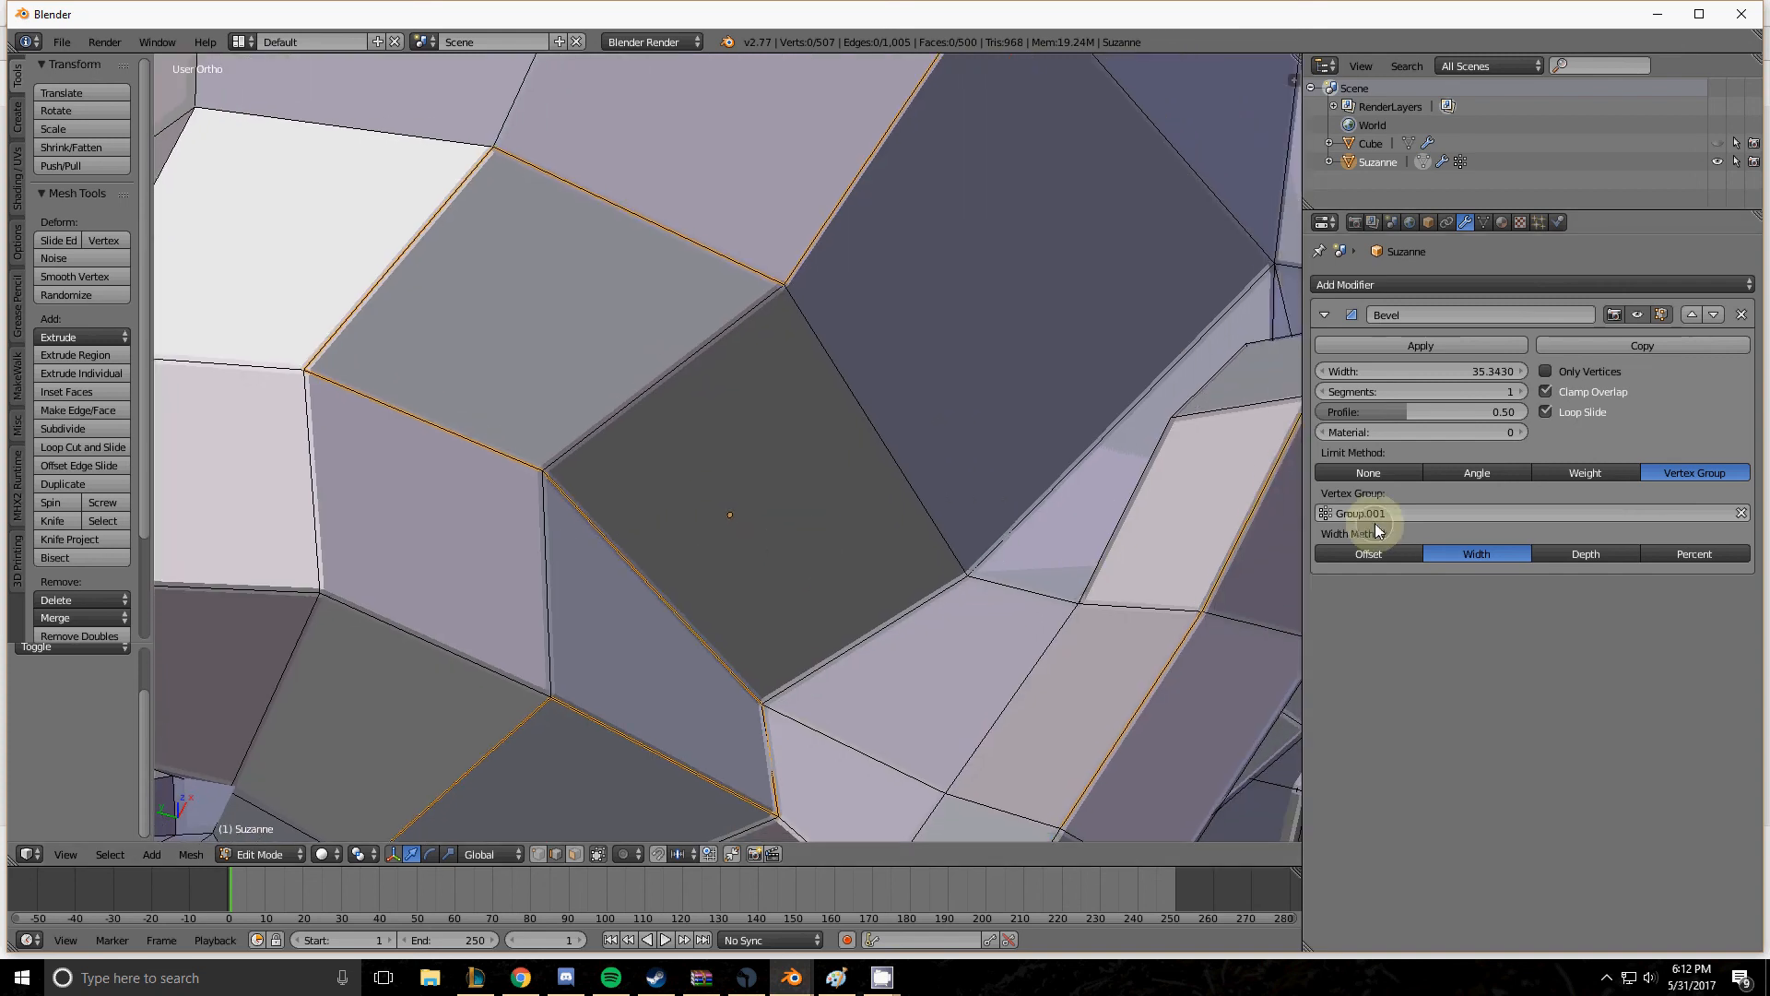
Try the bevel with Only Vertices enabled, inspect the head, and disable the option again.
left_click(1546, 371)
scroll(869, 467, "down", 7)
middle_click_drag(861, 467, 916, 485)
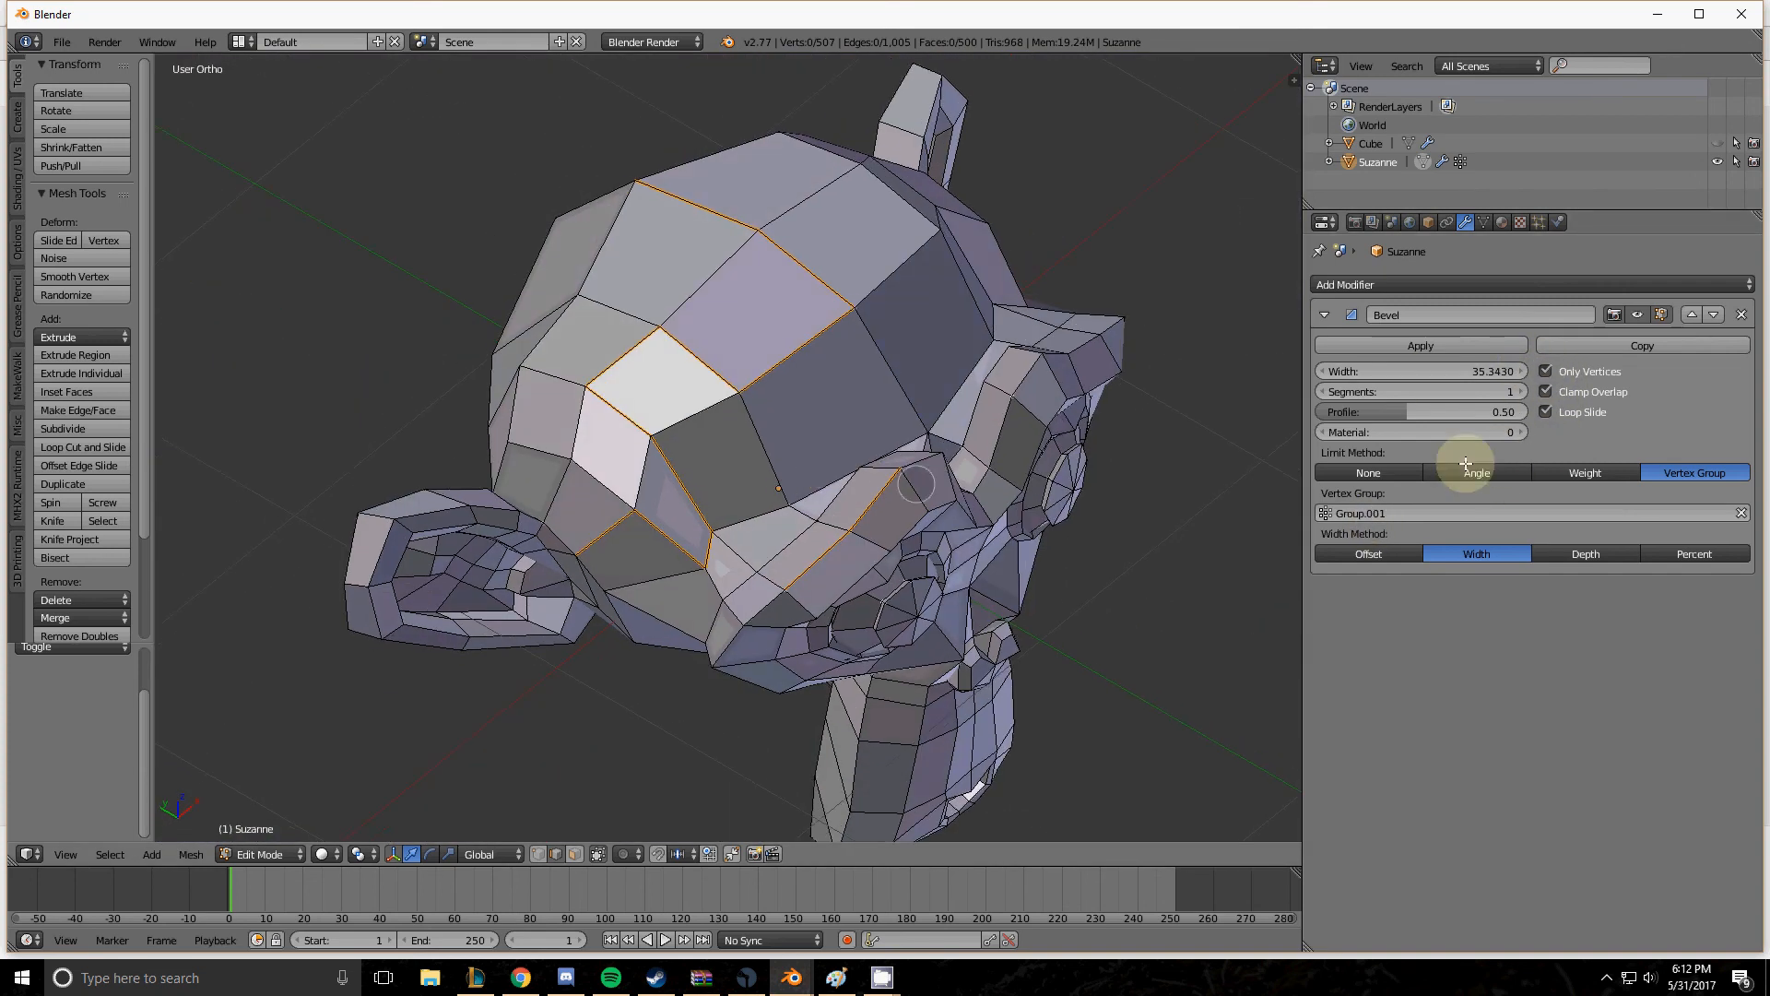
left_click(1545, 371)
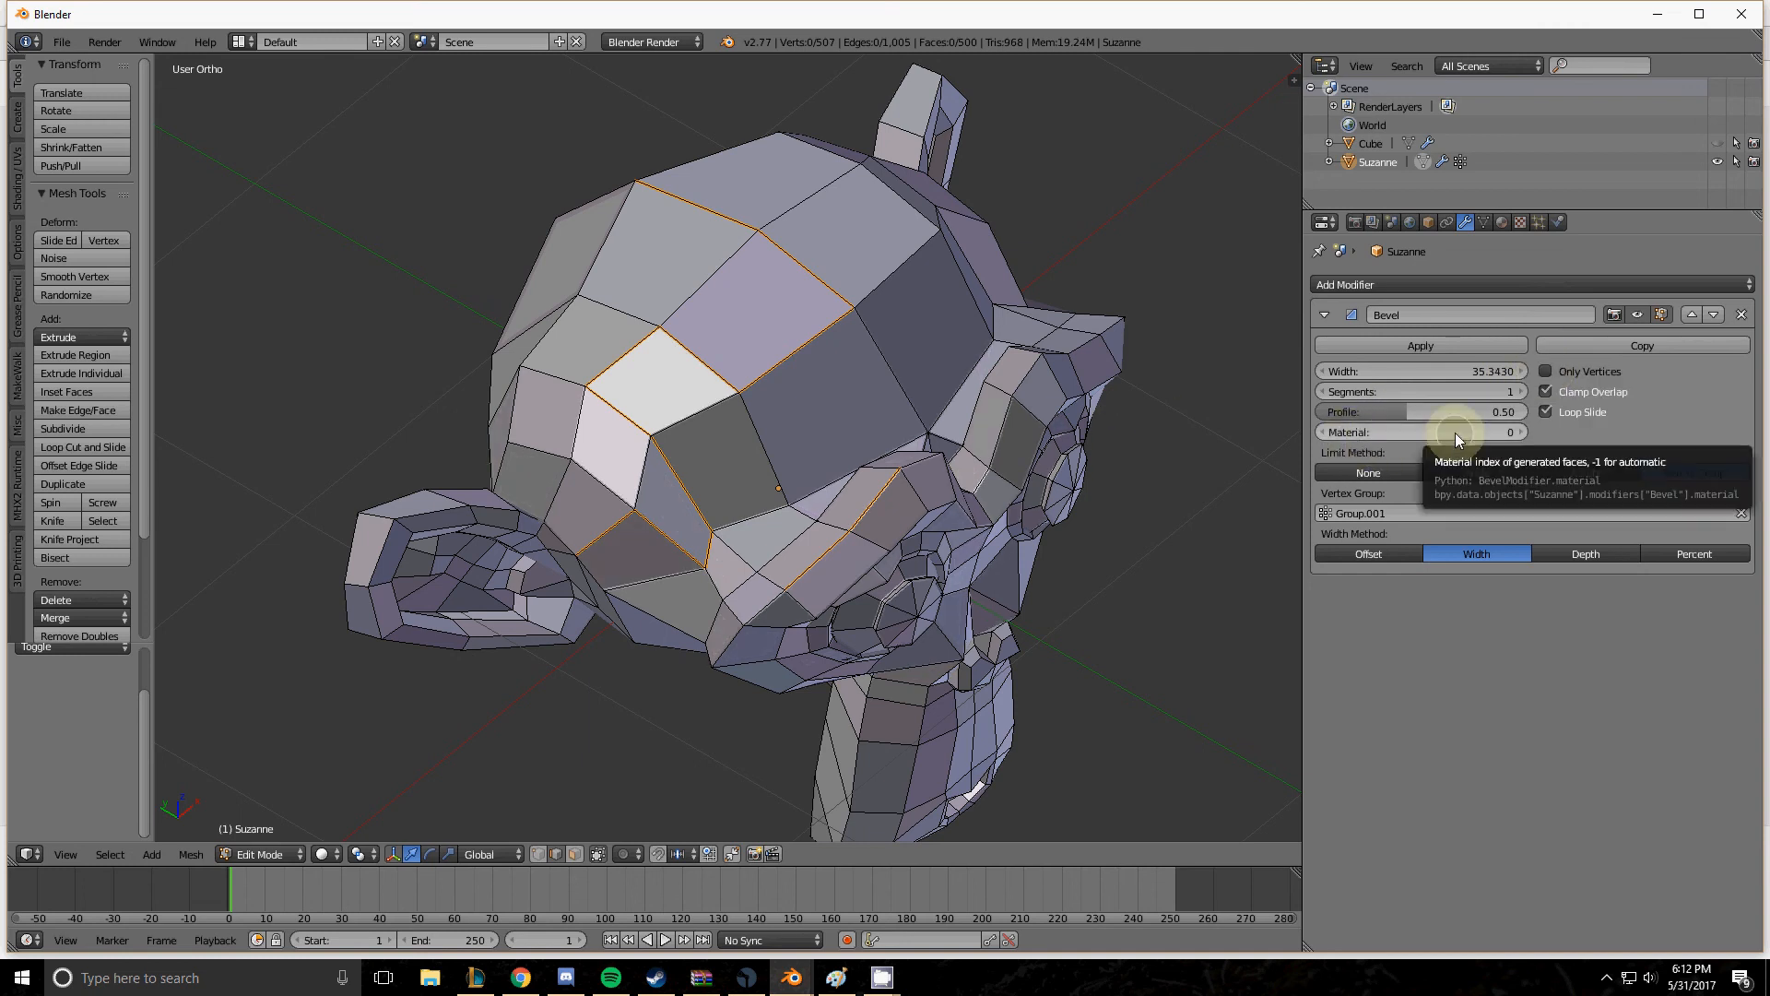
Set the bevel's limit method to None and its width method to Offset.
scroll(798, 384, "up", 3)
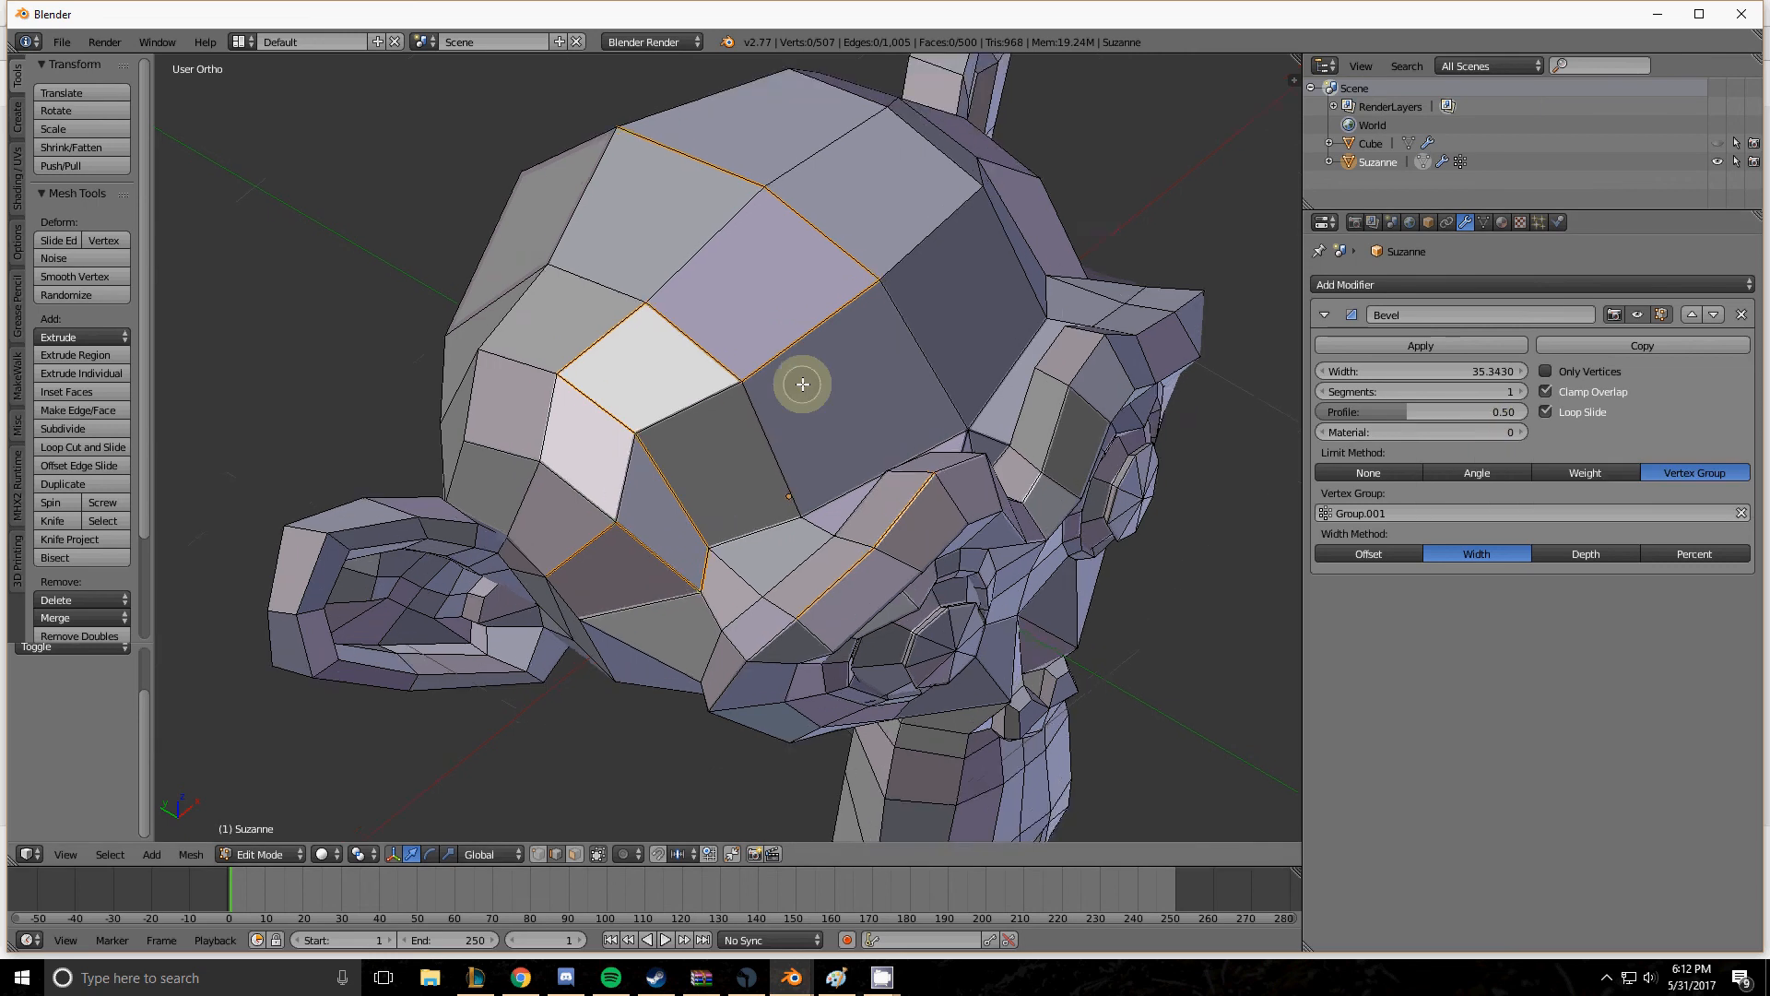
left_click(1345, 472)
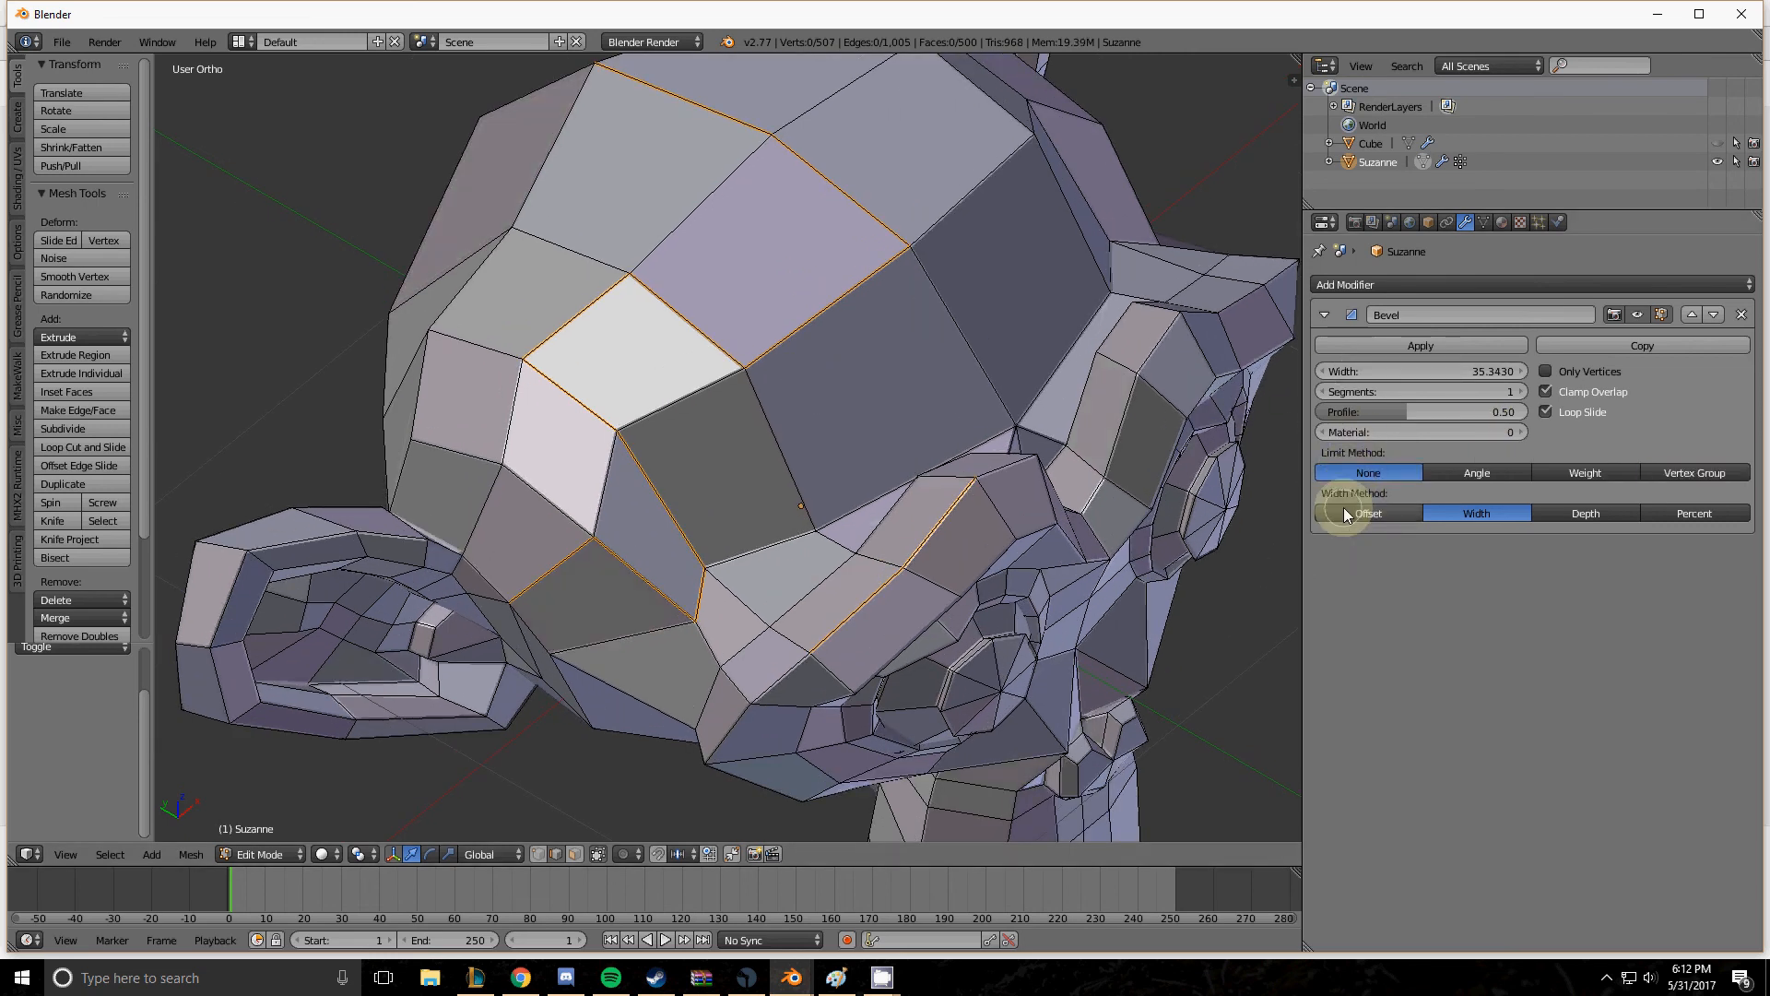
left_click(1344, 513)
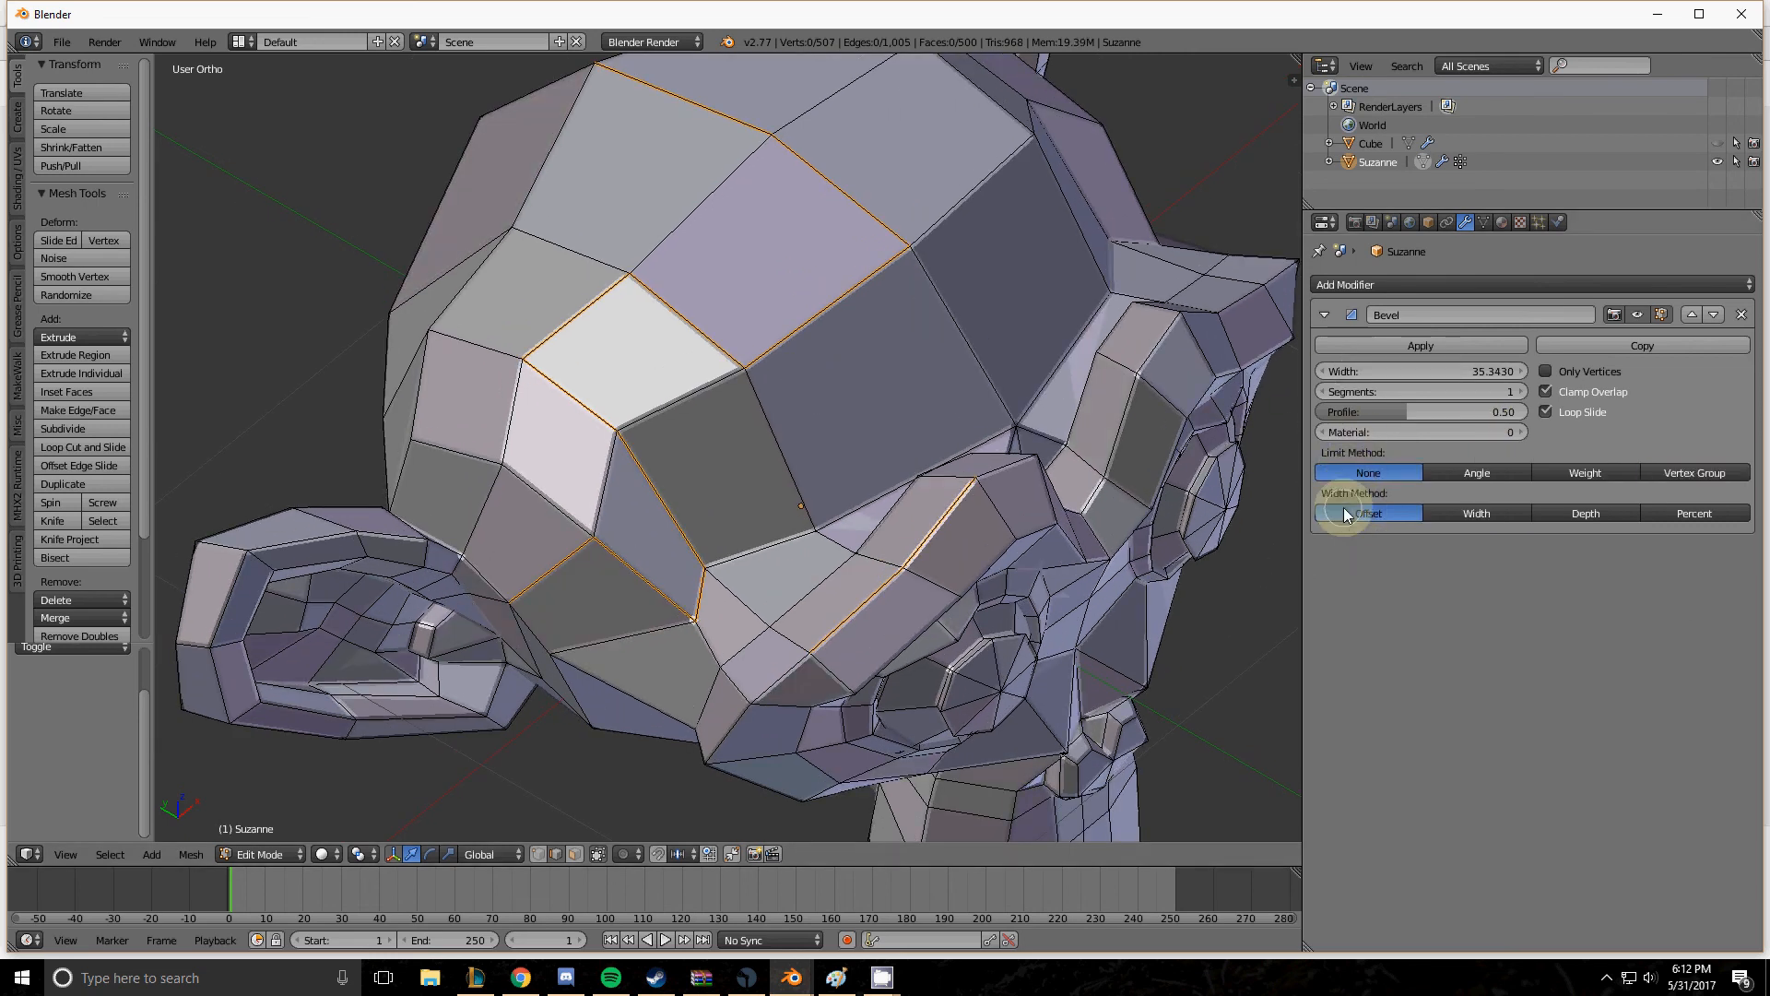
left_click(792, 414)
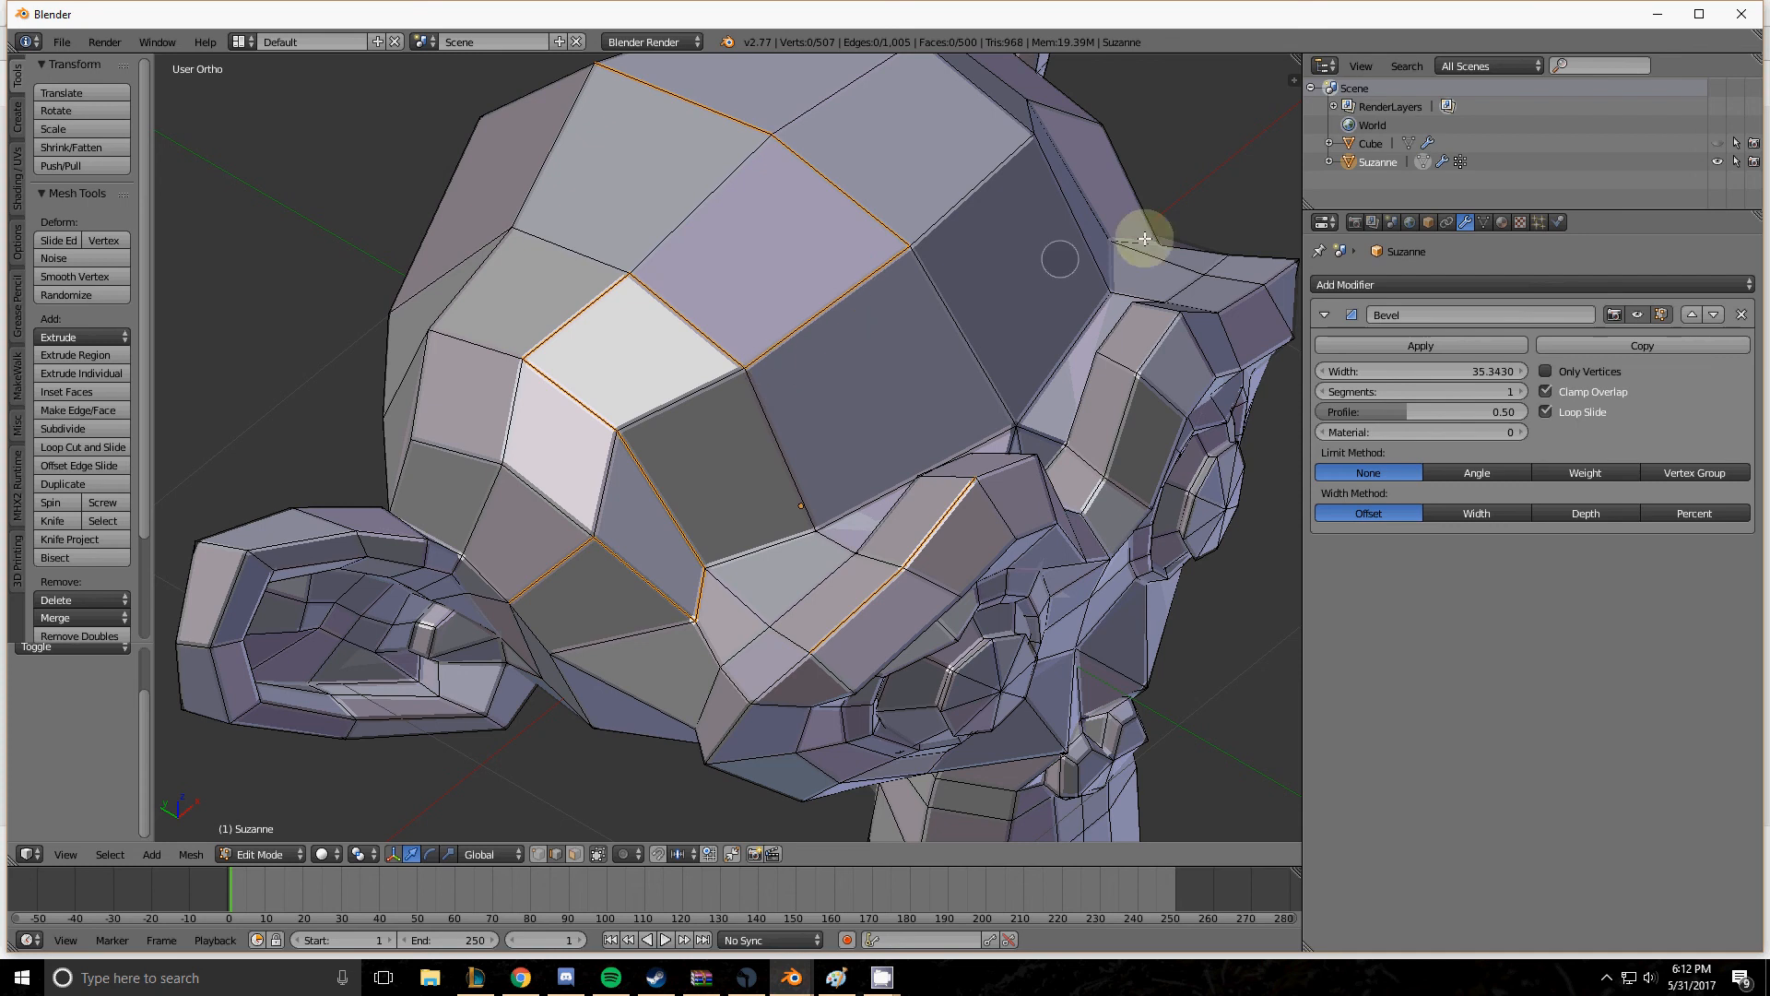
Make Suzanne's first material slot active, set the bevel's material index to 1, and compare the bevel color with the material slots.
left_click(1503, 222)
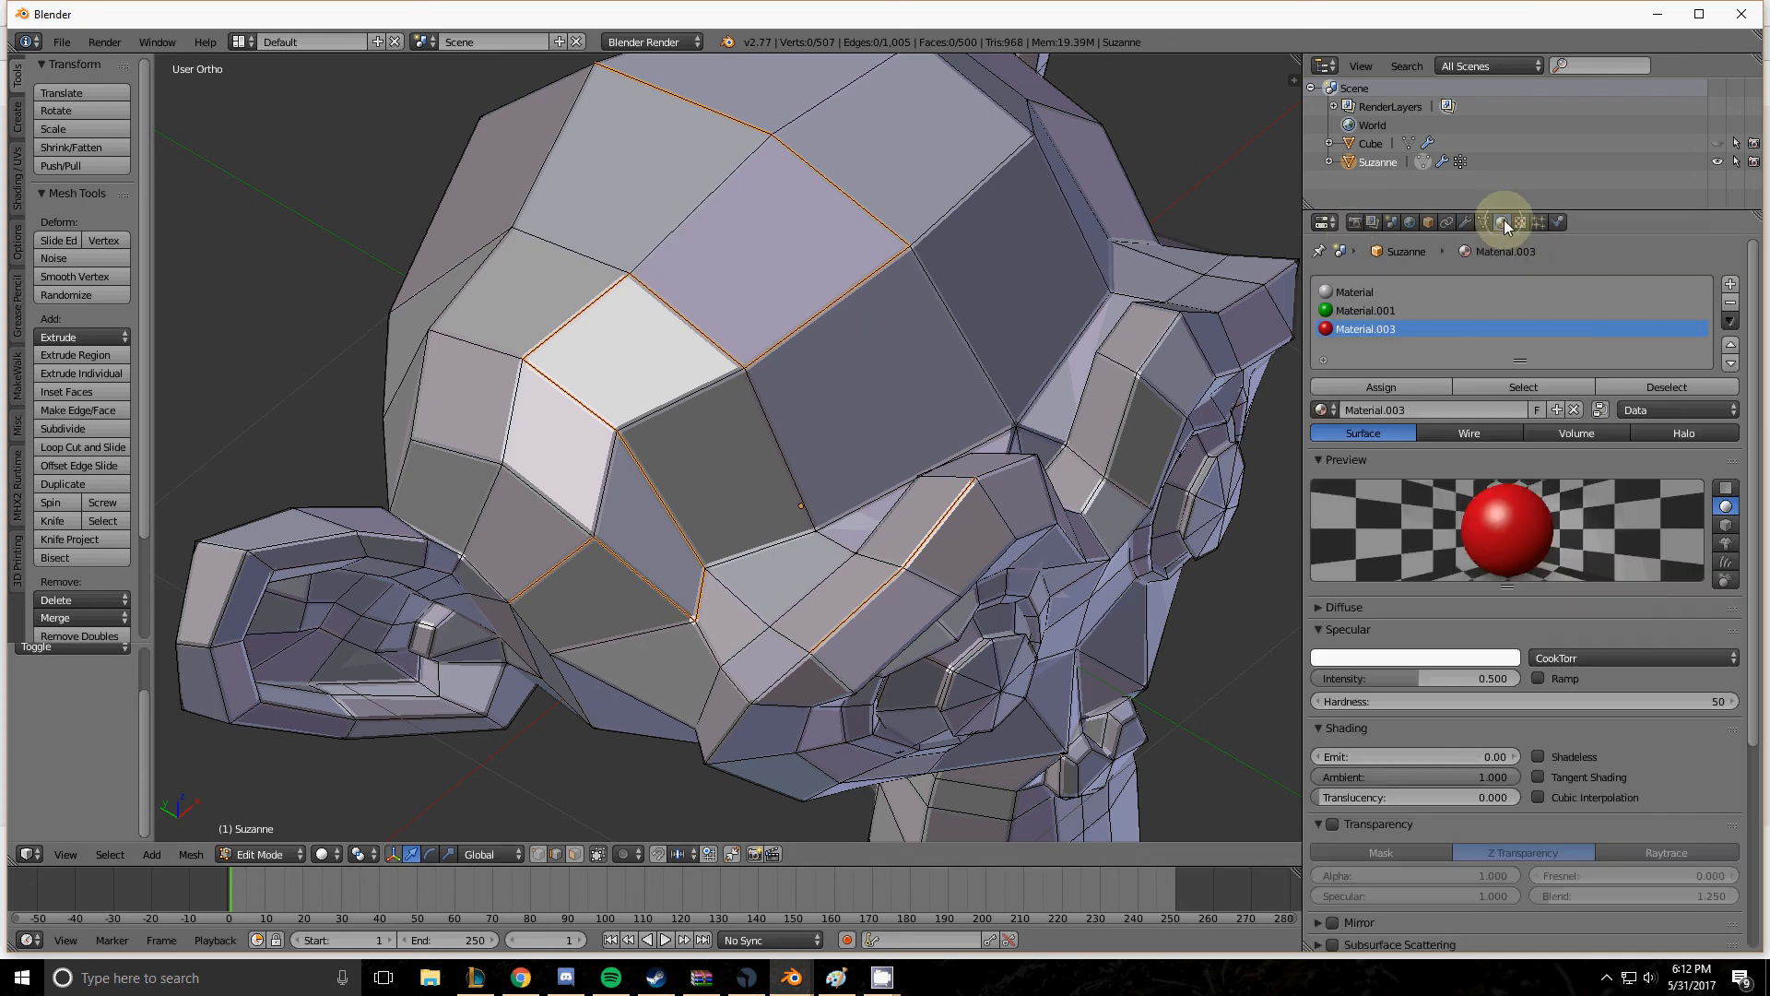
left_click(1369, 292)
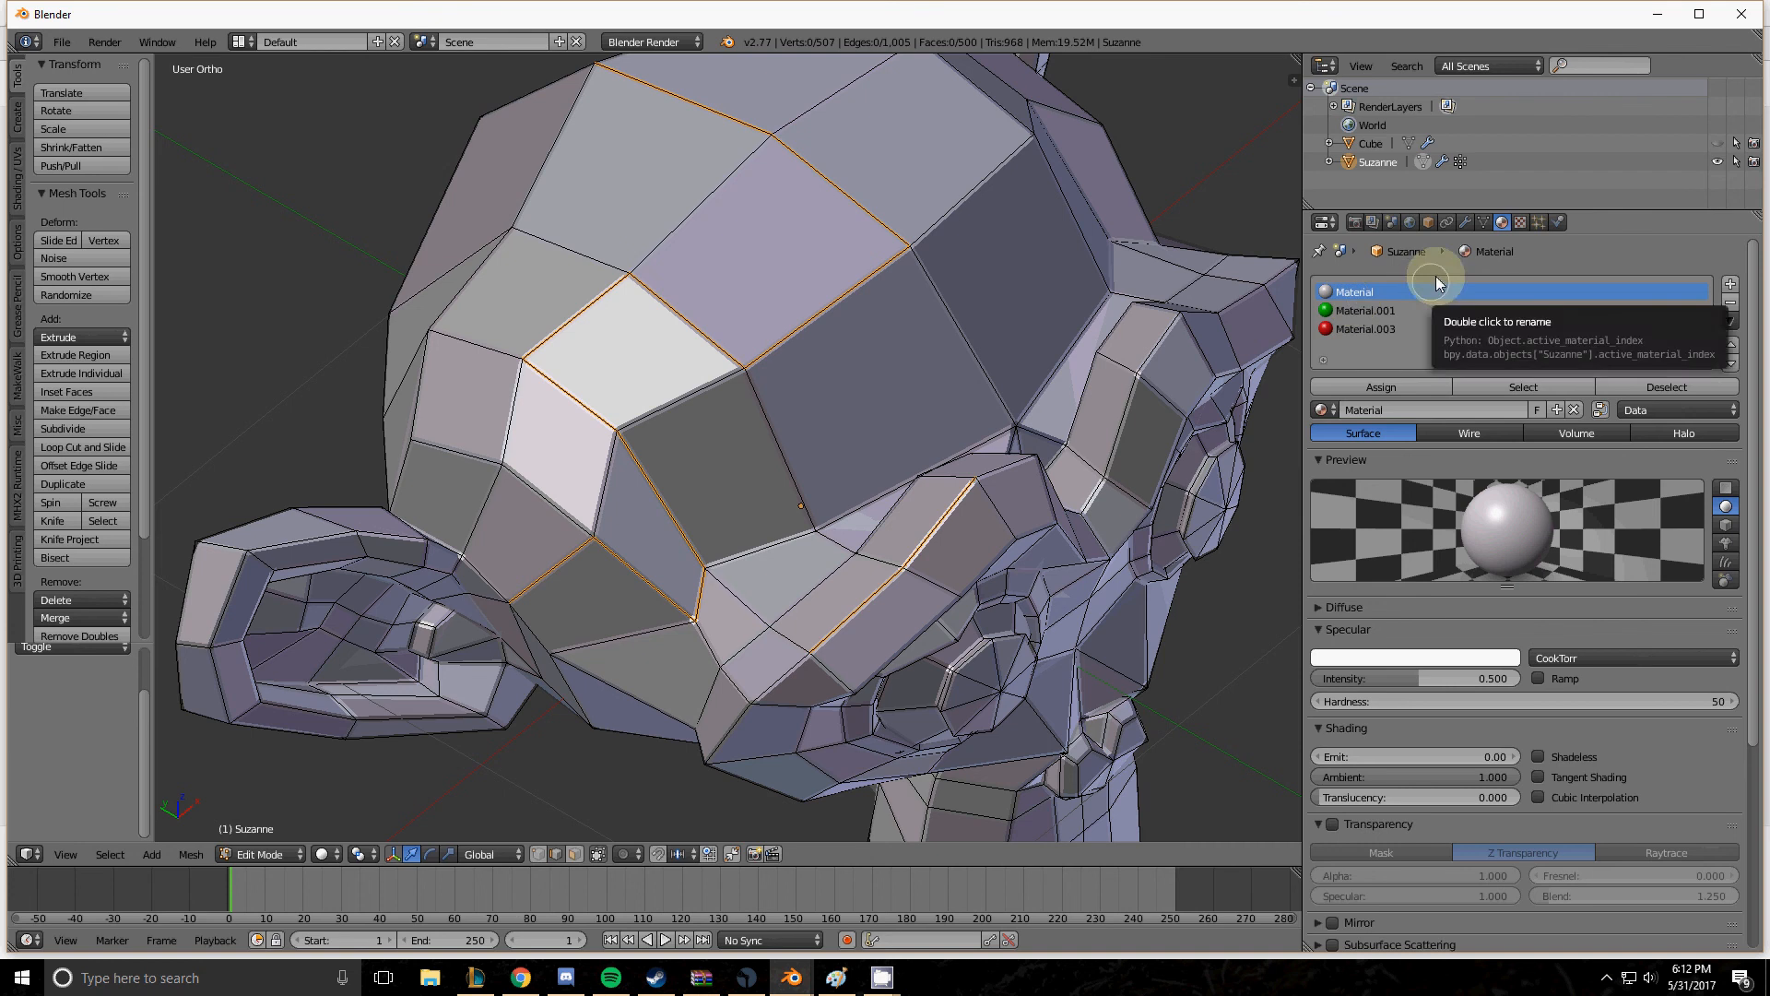
left_click(1467, 223)
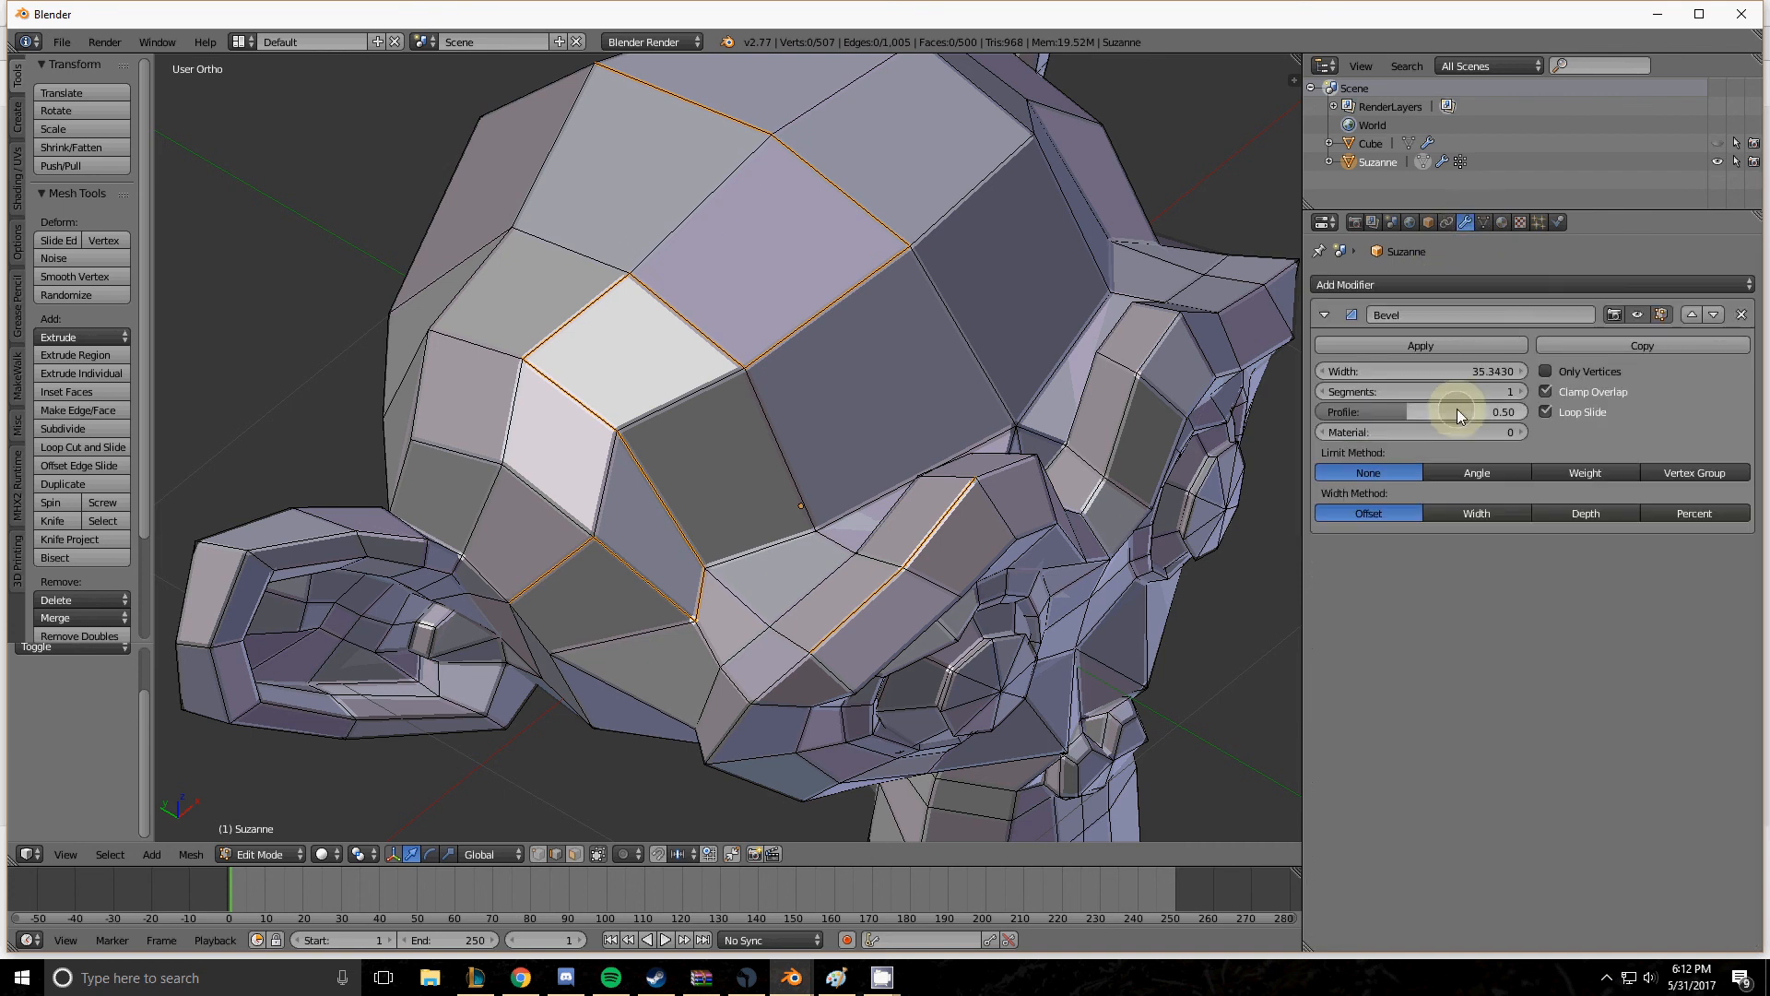
left_click(1520, 432)
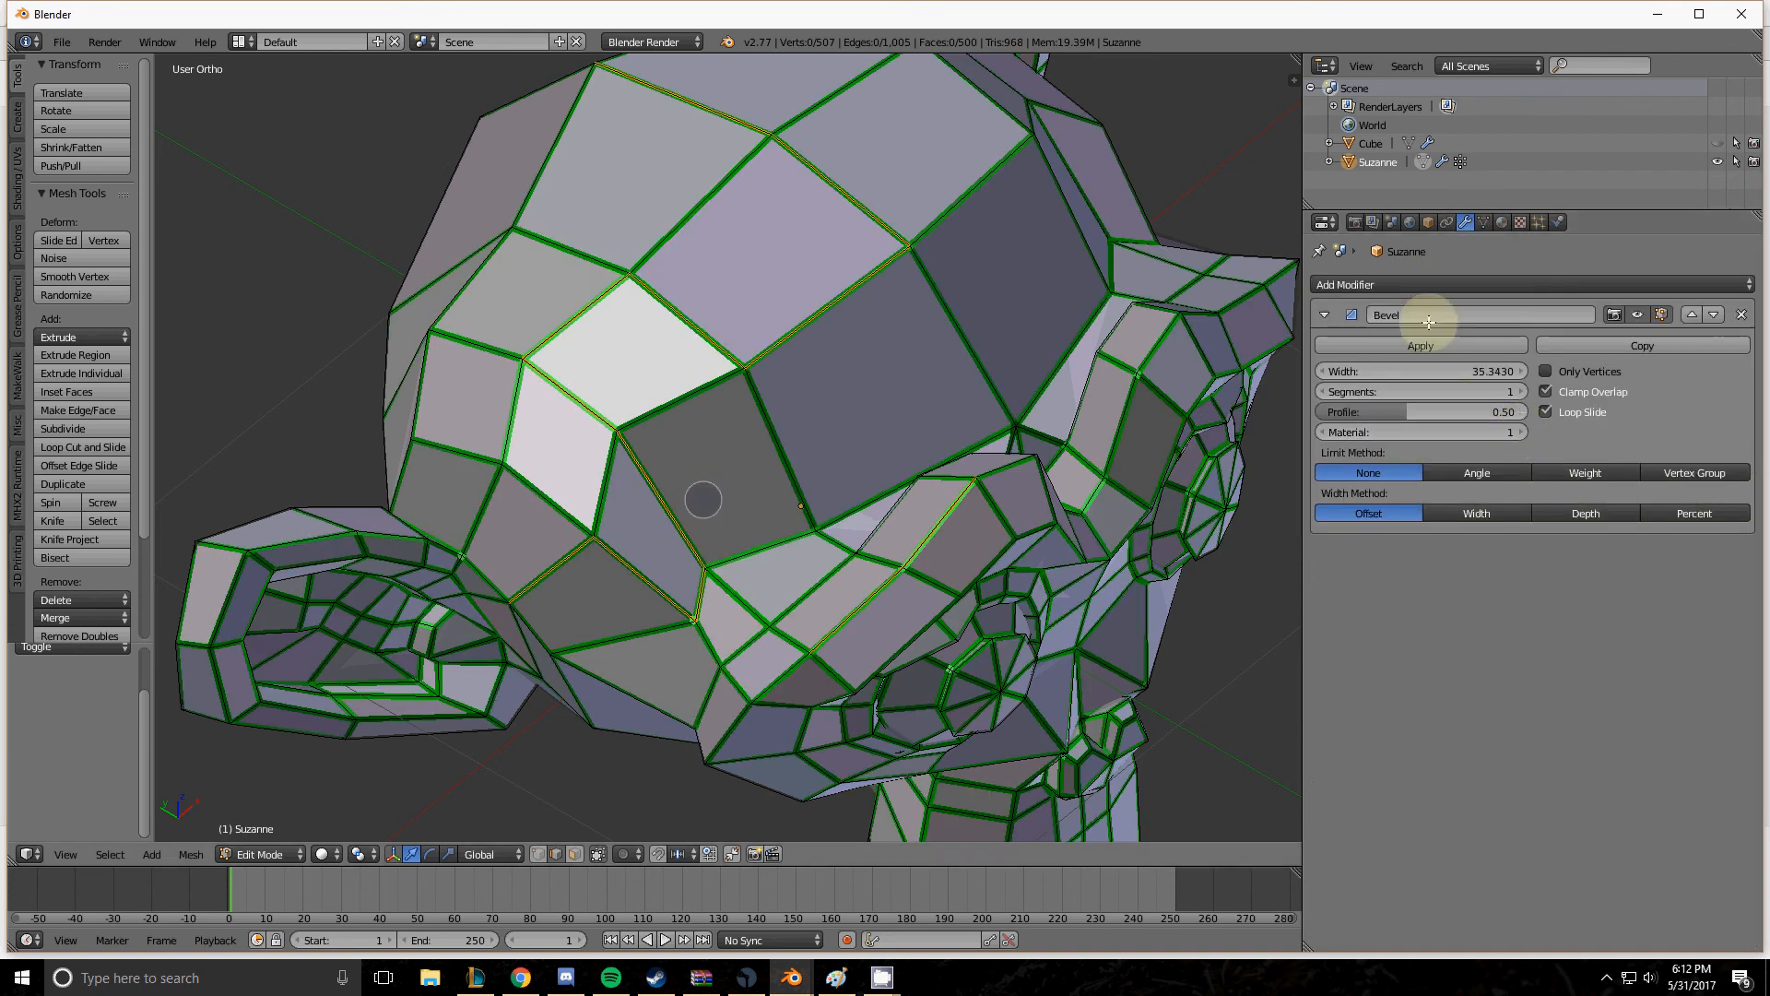
left_click(1503, 224)
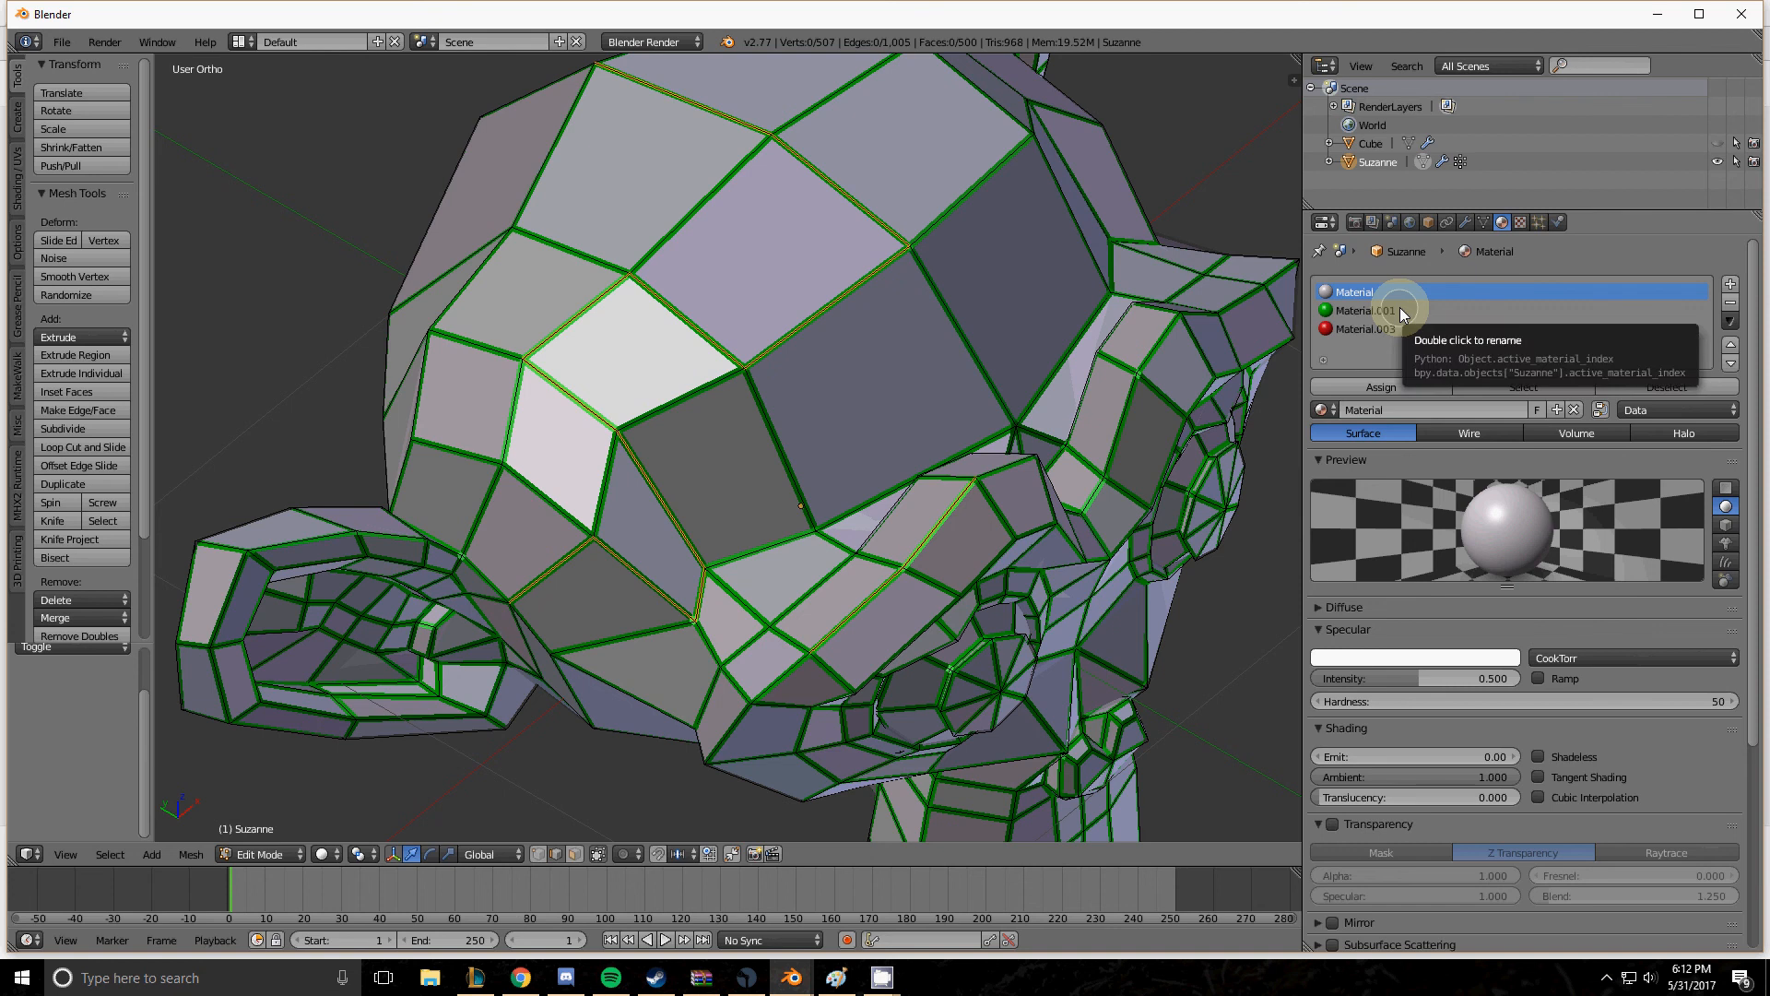
left_click(1467, 222)
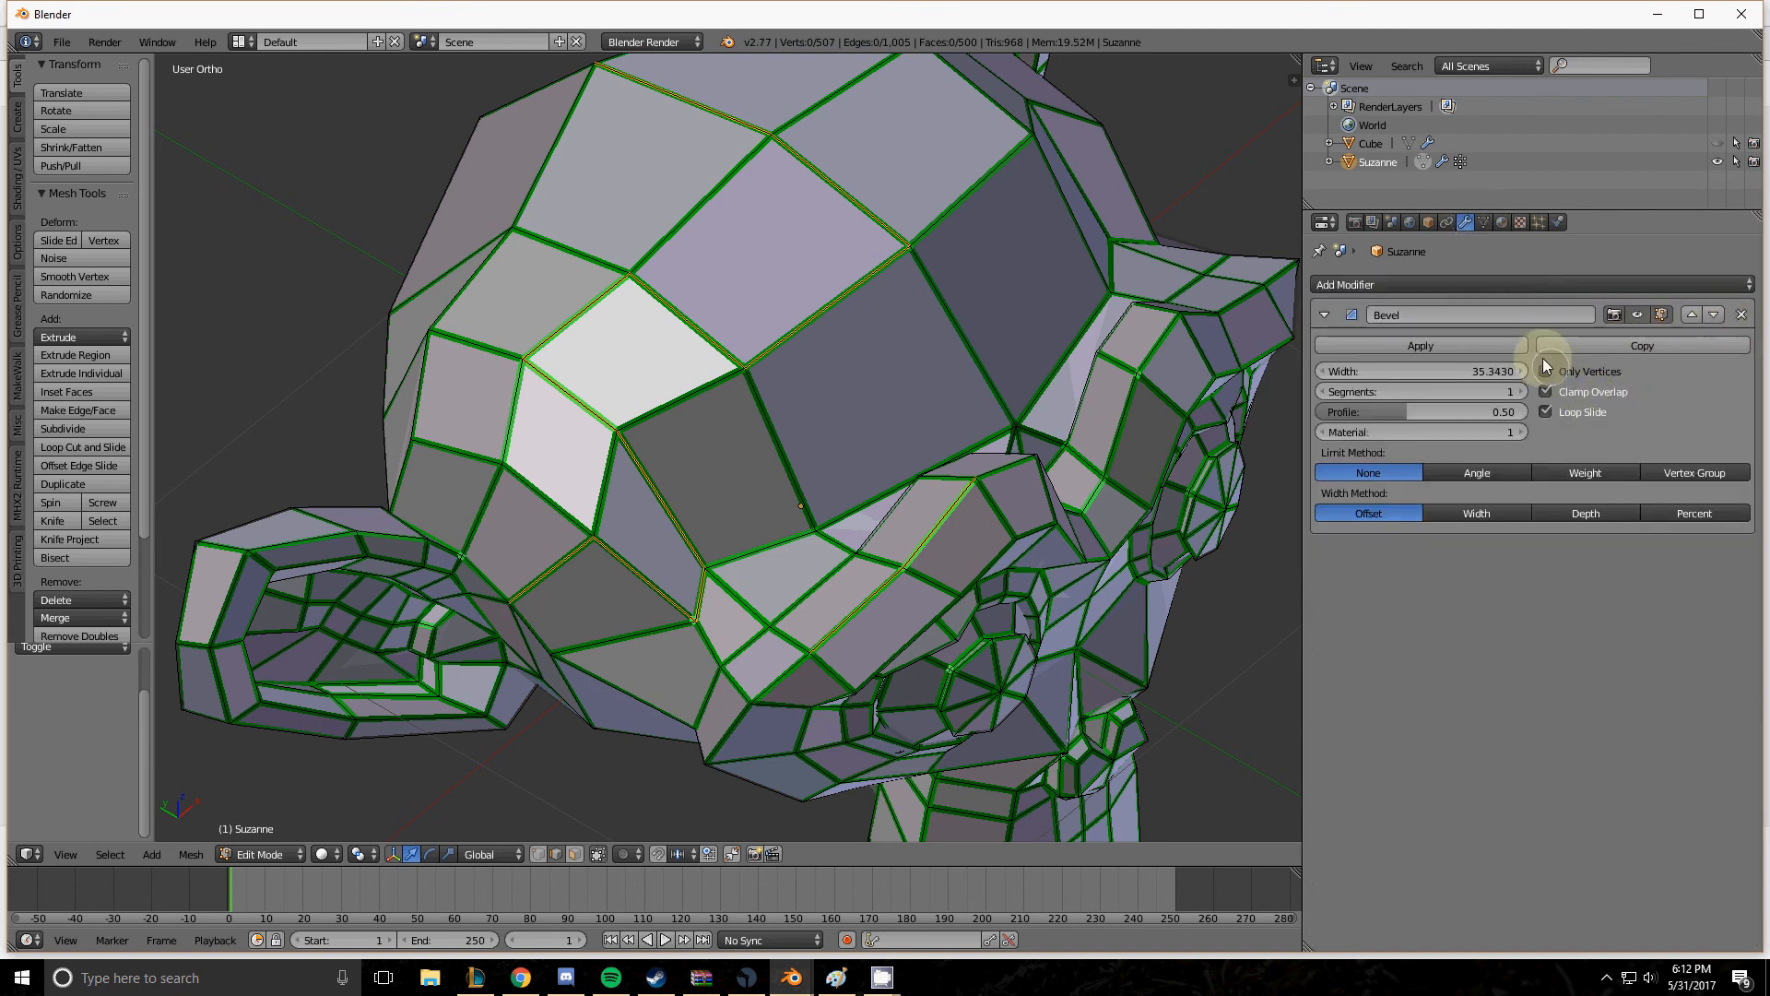
Set the bevel's material index to -1, and check Suzanne's material slots against the bevel.
left_click(1521, 432)
middle_click_drag(882, 413, 1309, 432, "ctrl")
left_click(1320, 428)
left_click(1321, 429)
left_click(1320, 428)
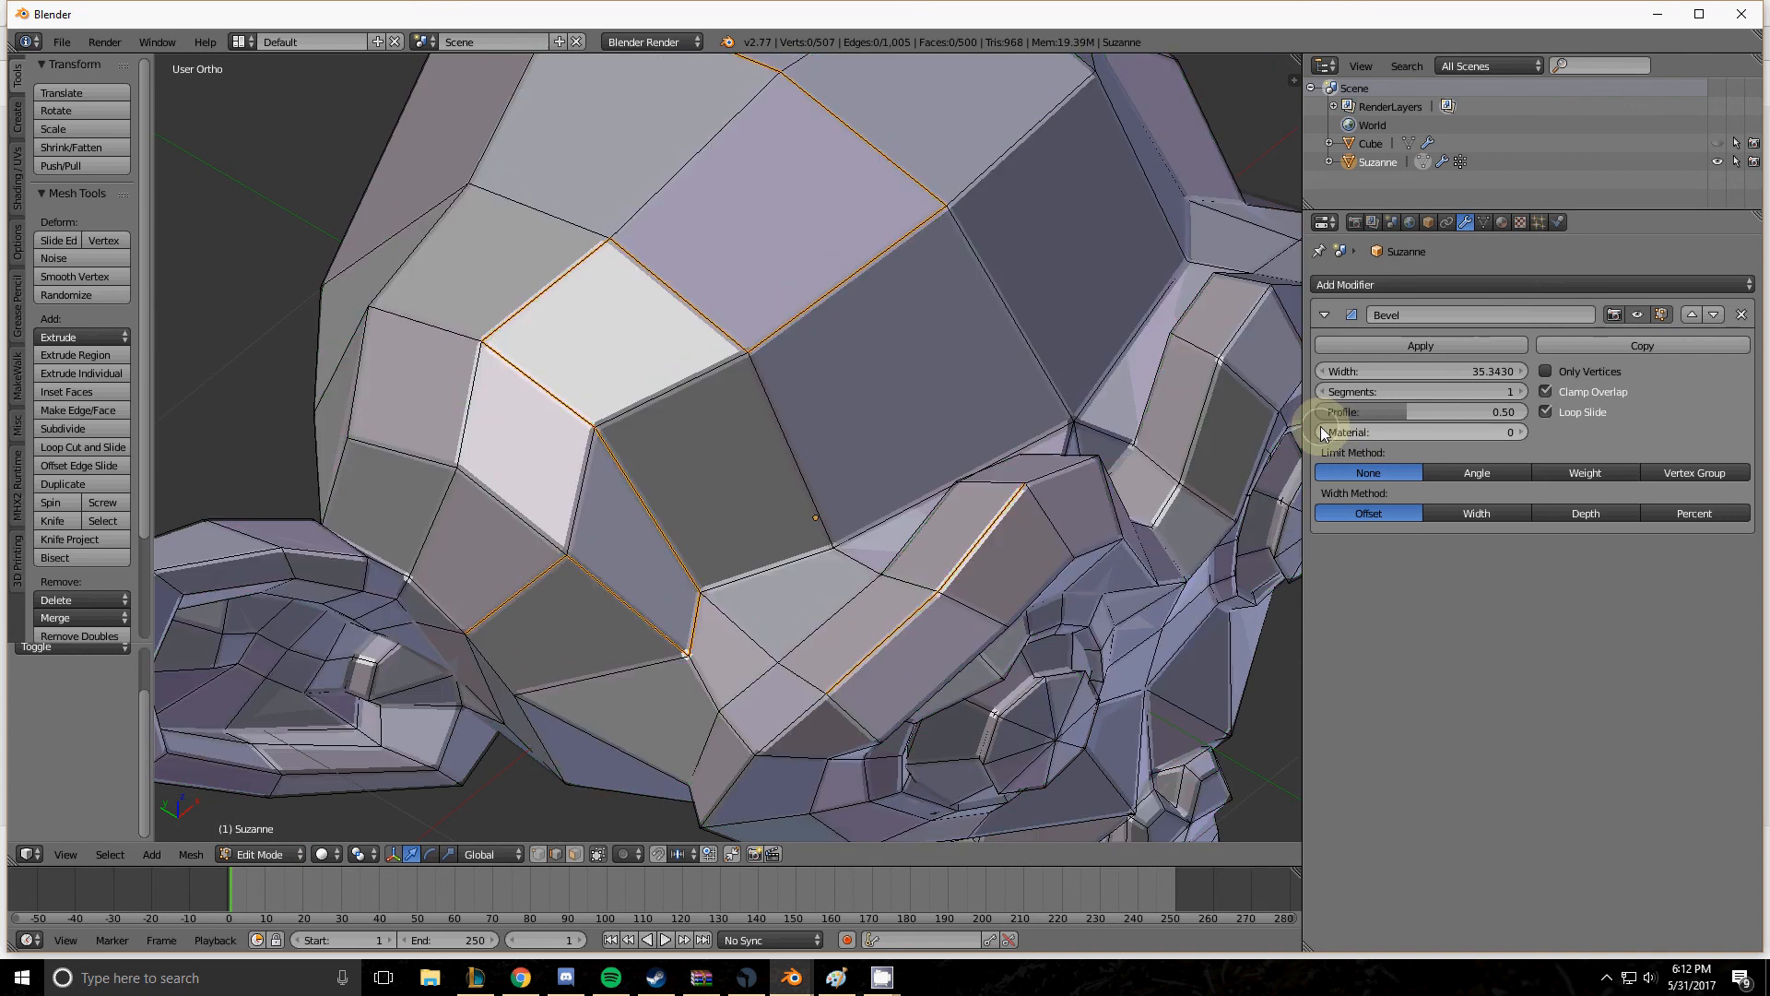
left_click(1503, 221)
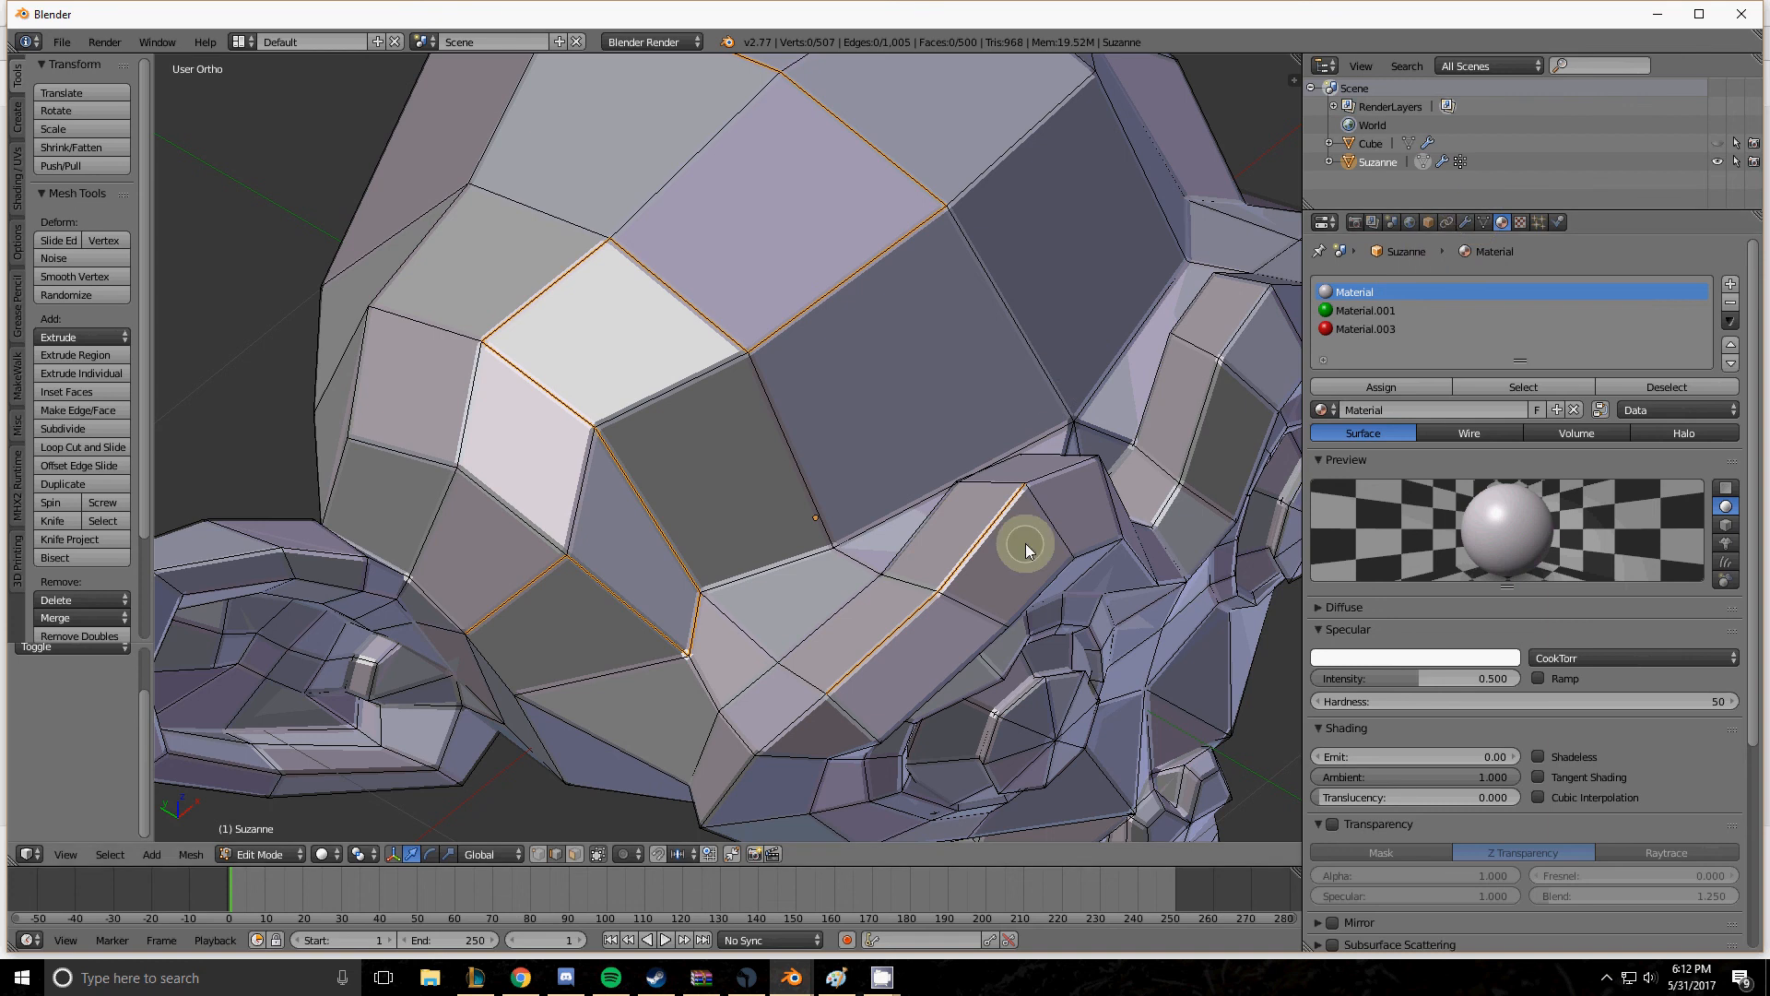
scroll(1026, 551, "down", 7)
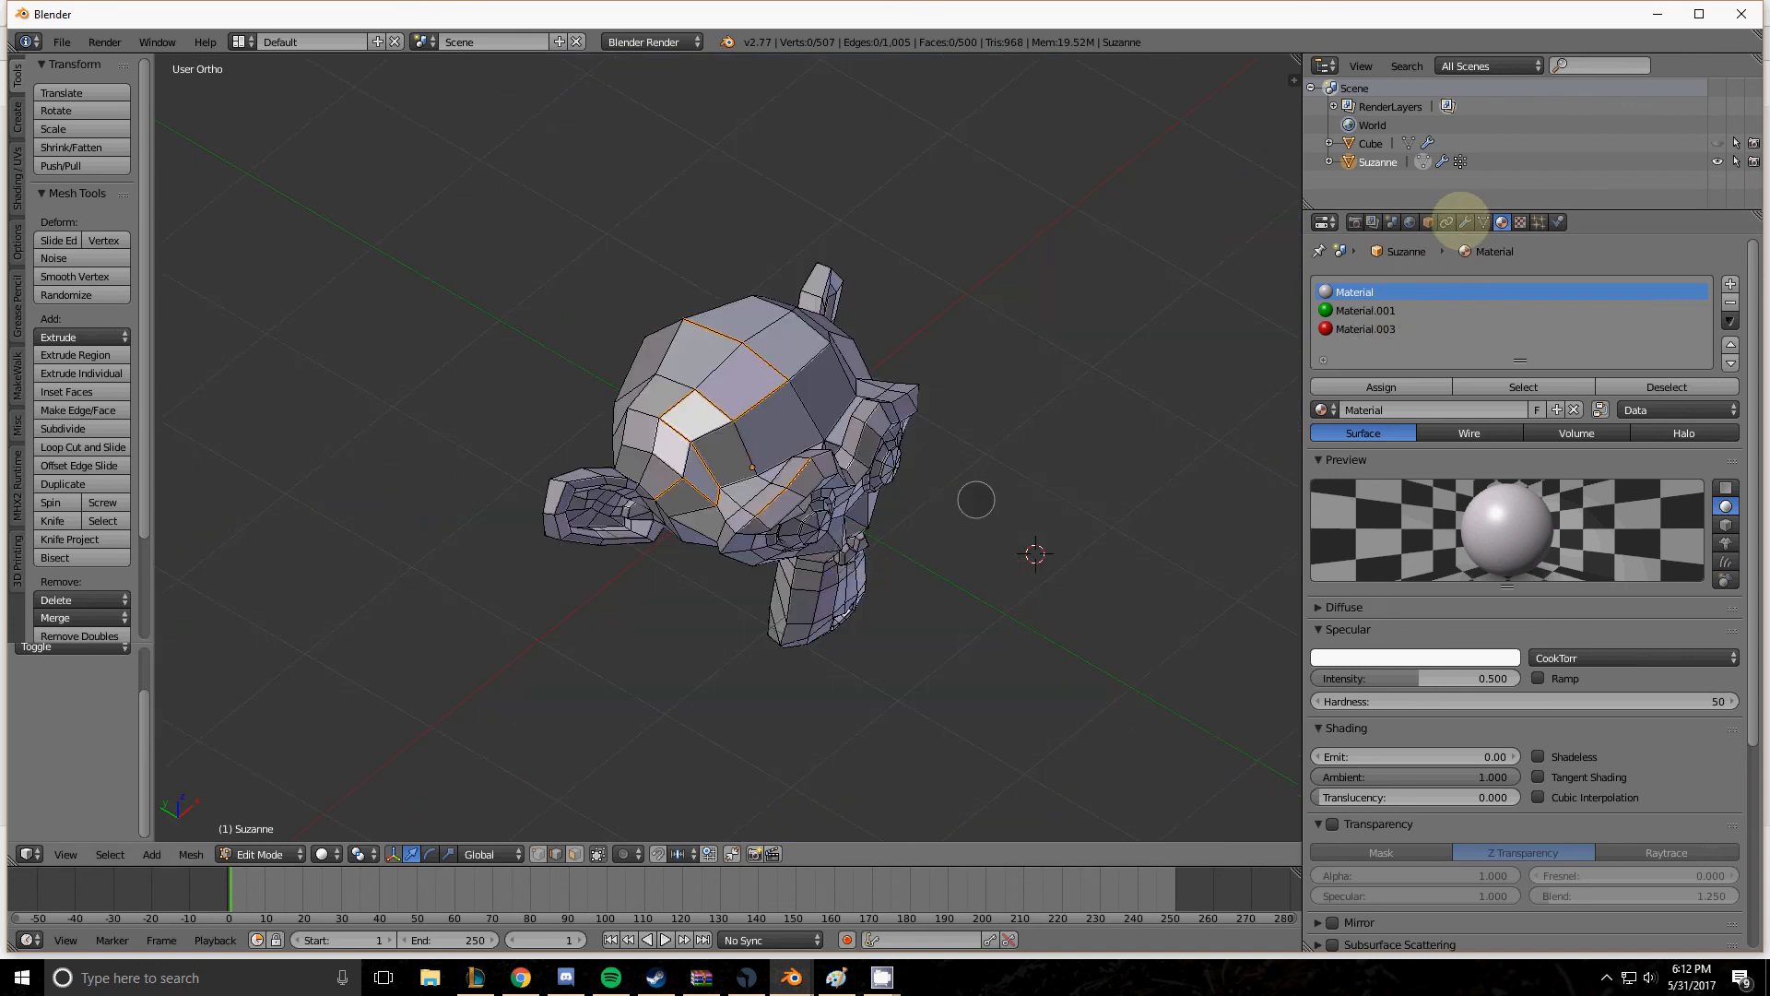
left_click(1465, 222)
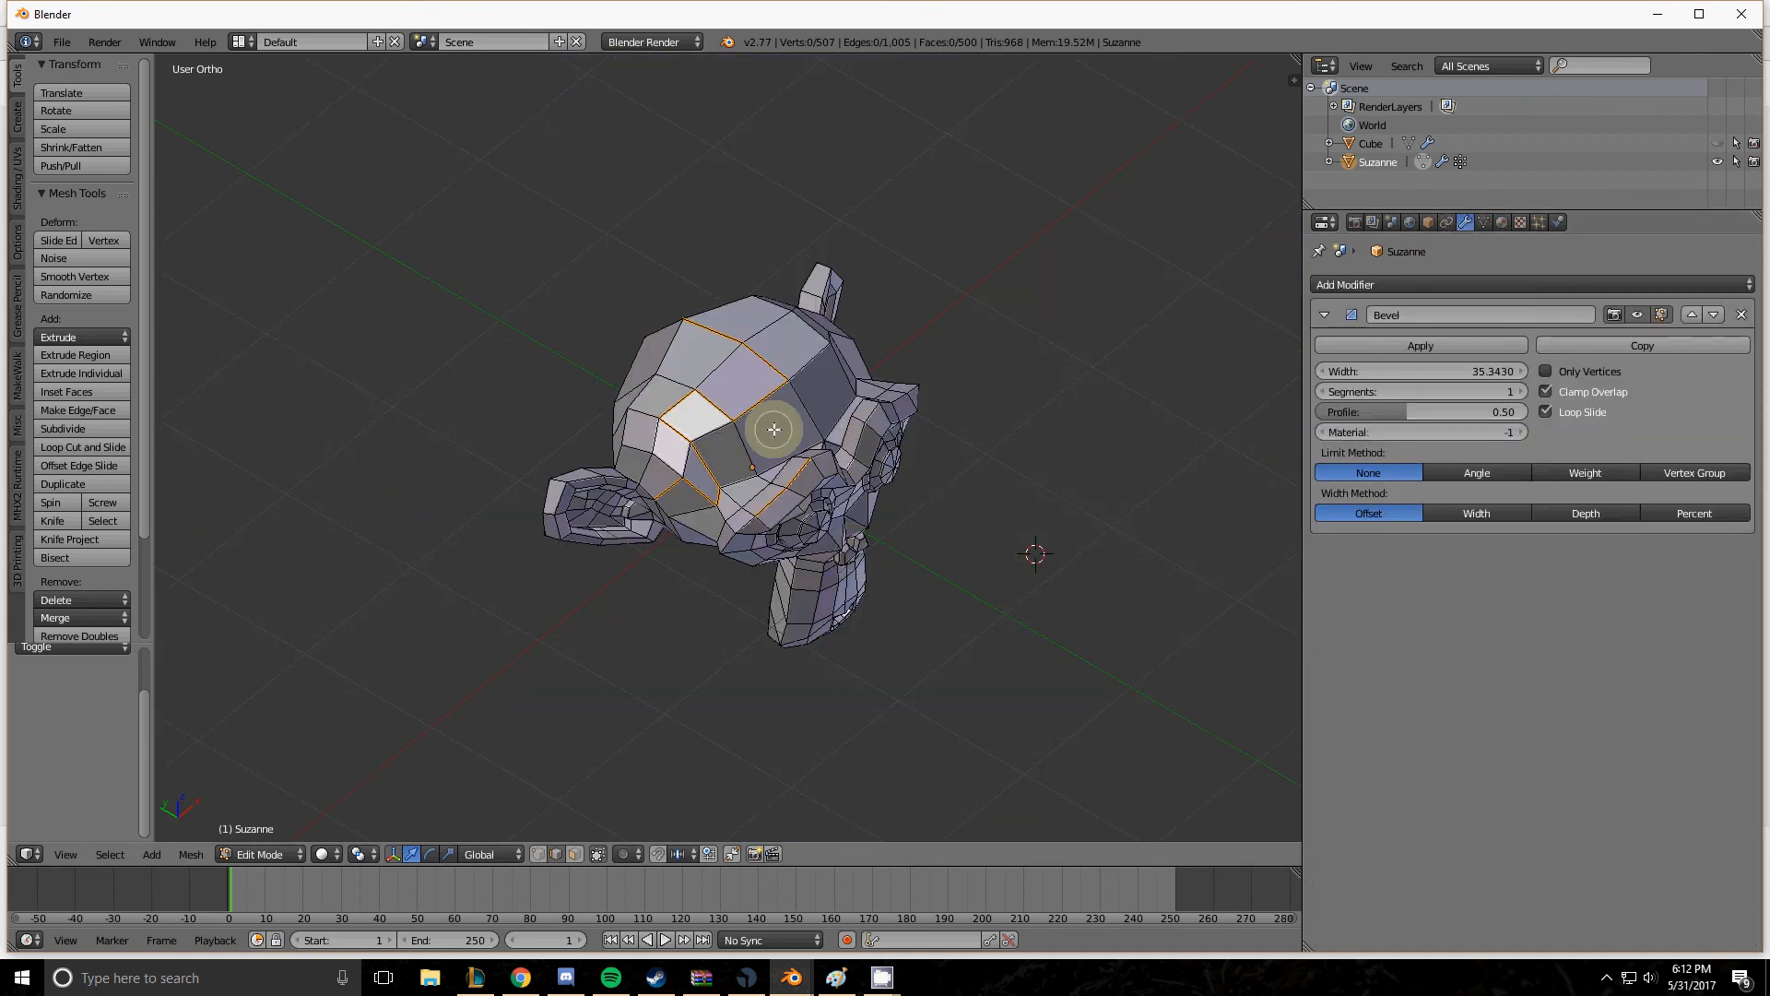
mouse_move(887, 983)
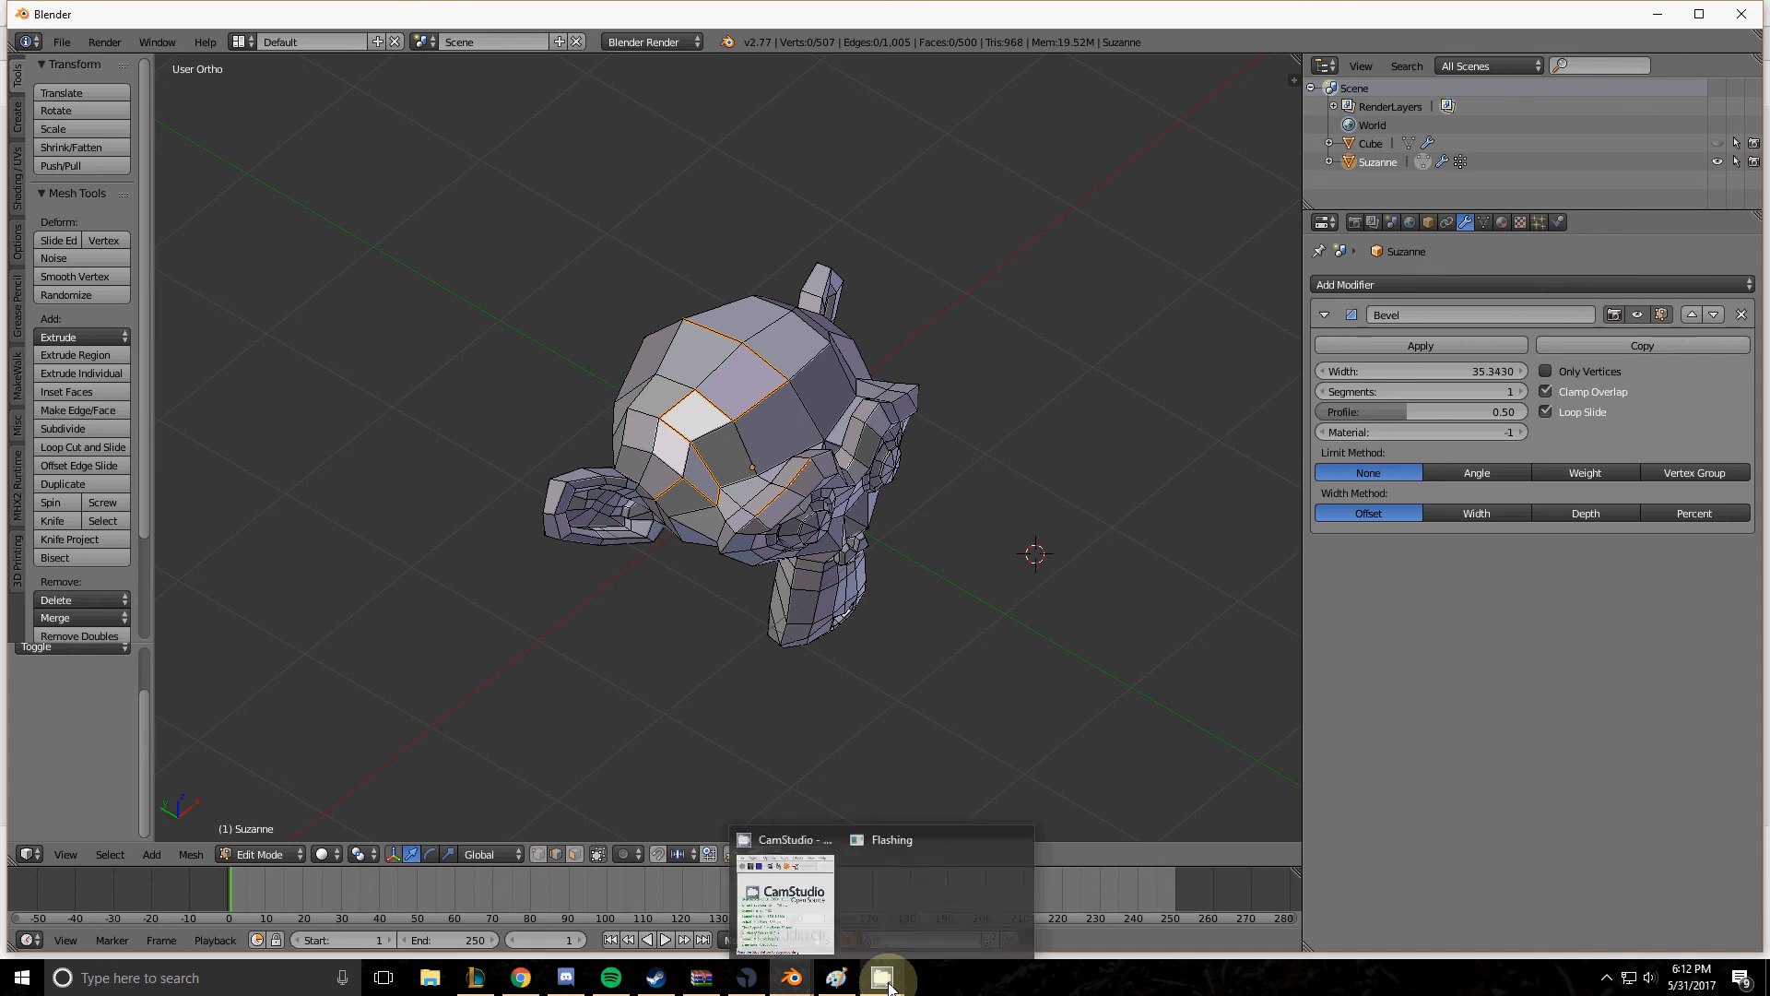
left_click(858, 927)
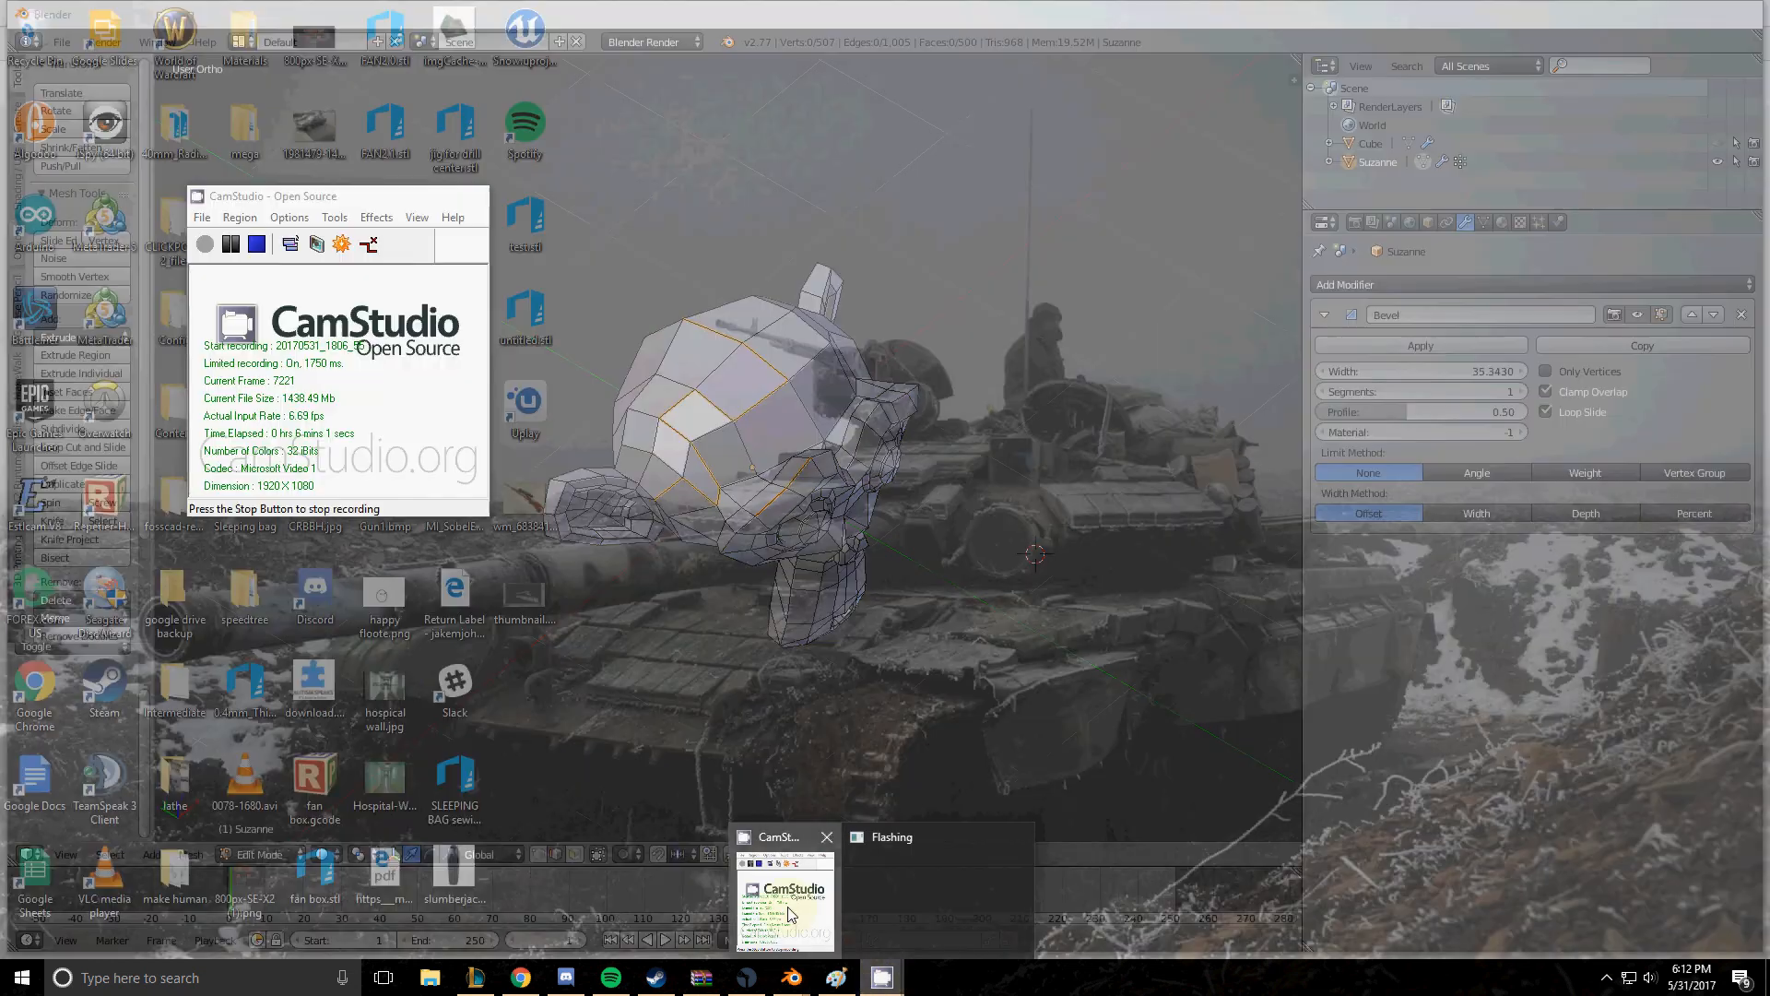